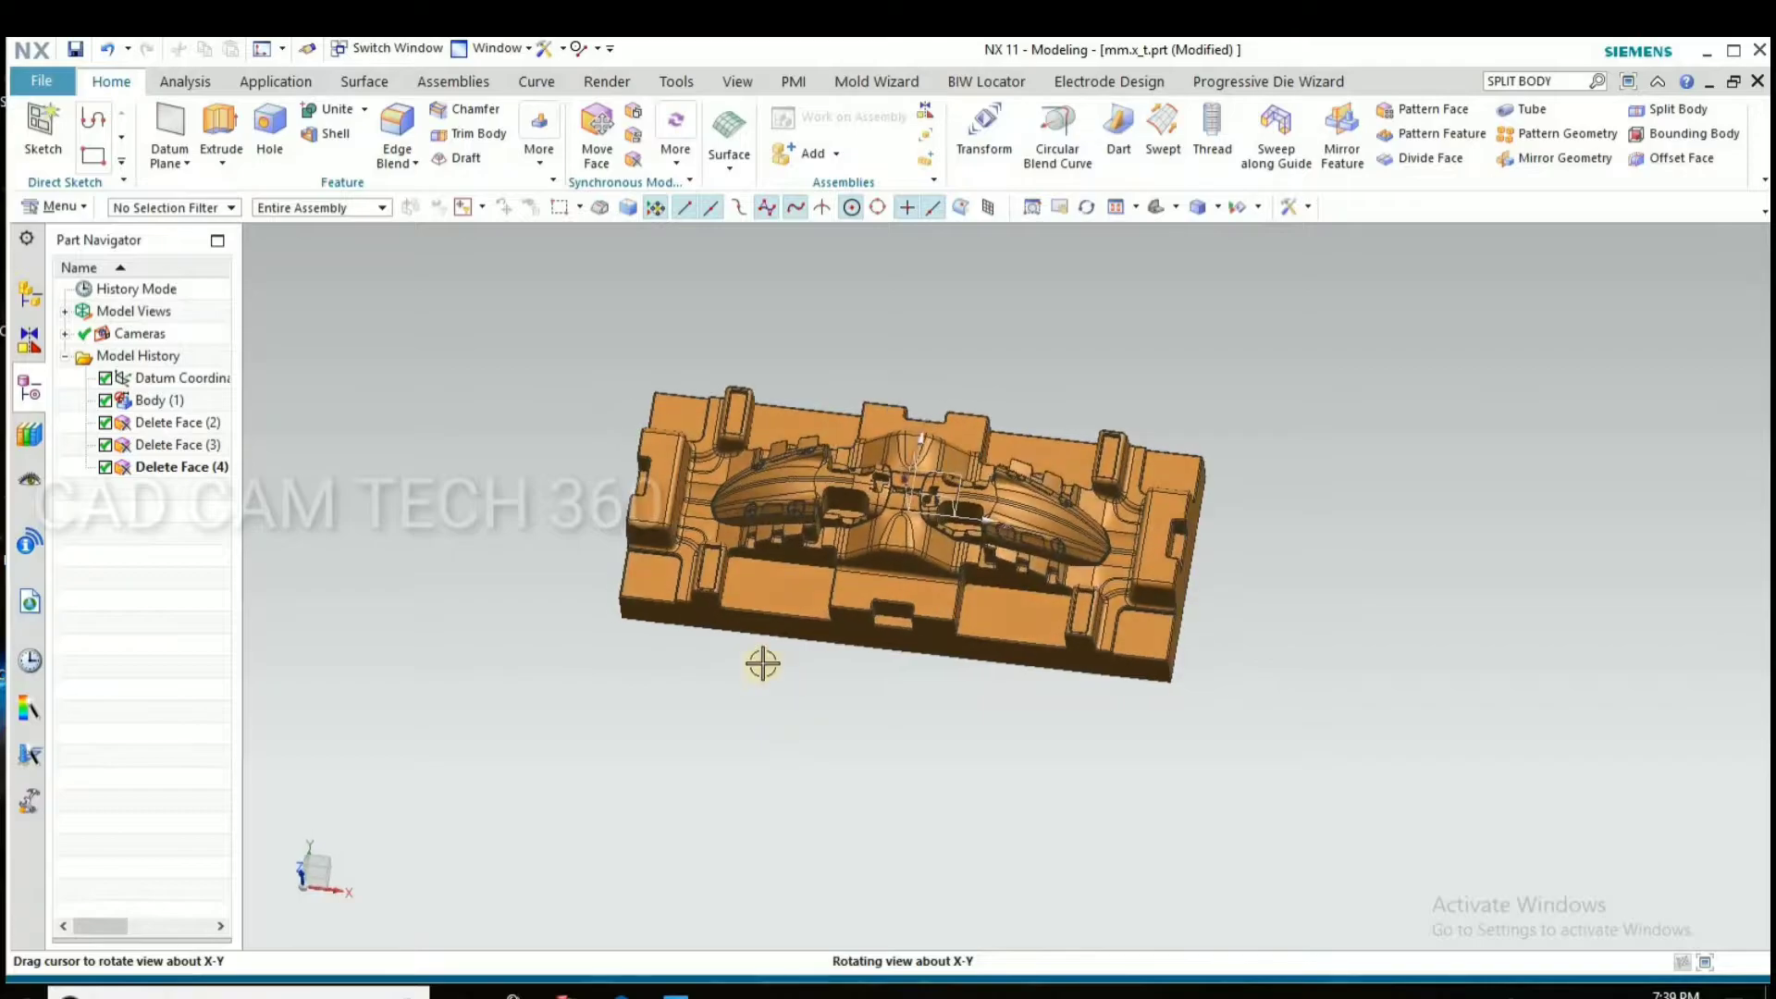
Create a block bounding body with zero offset around the entire die part
click(864, 81)
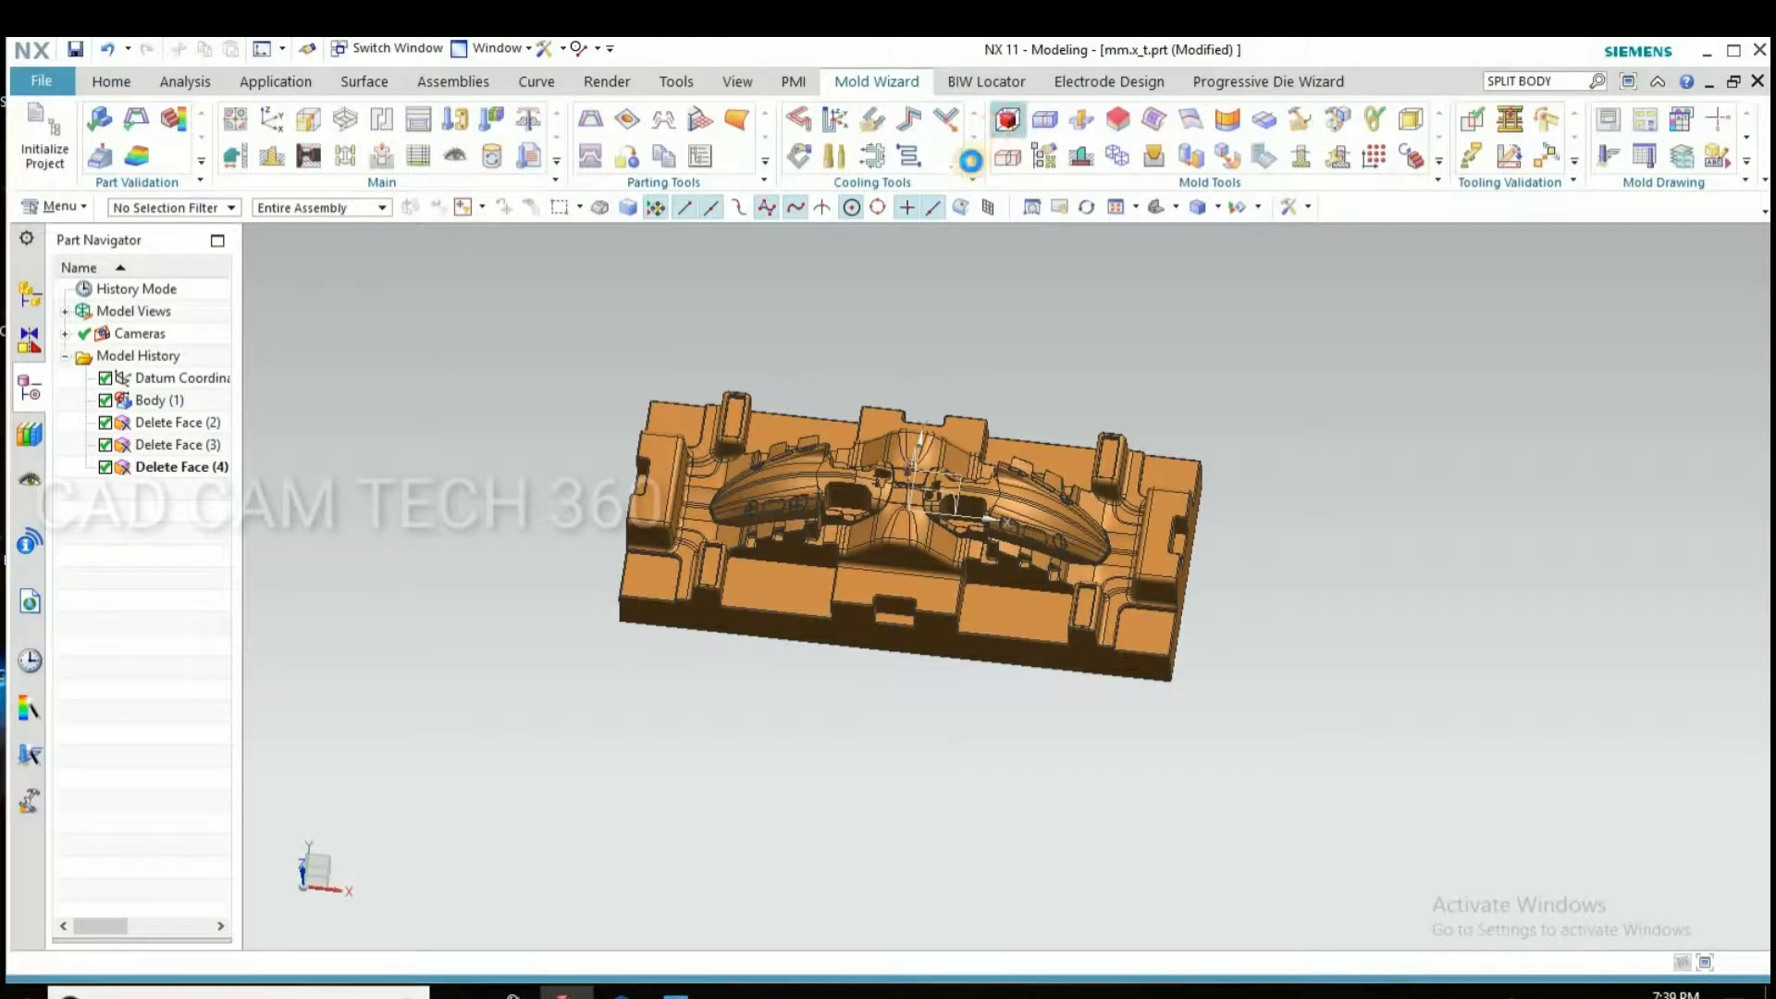
drag(1313, 725, 1320, 725)
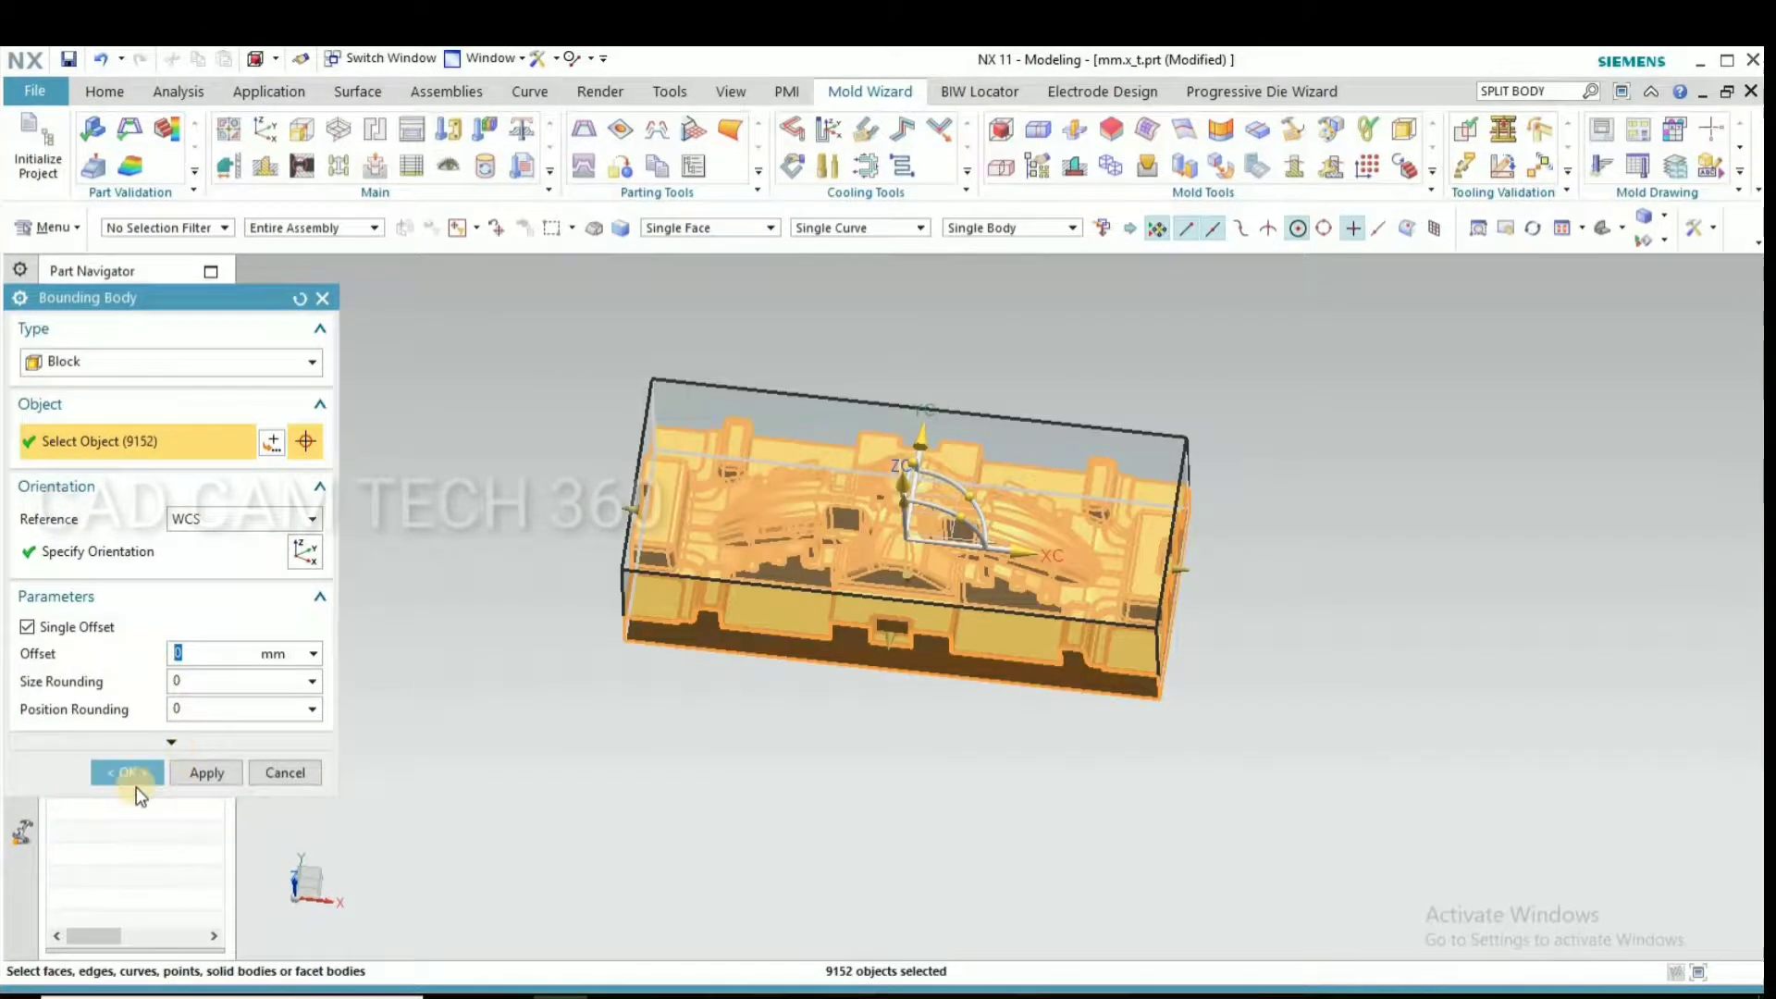
click(130, 775)
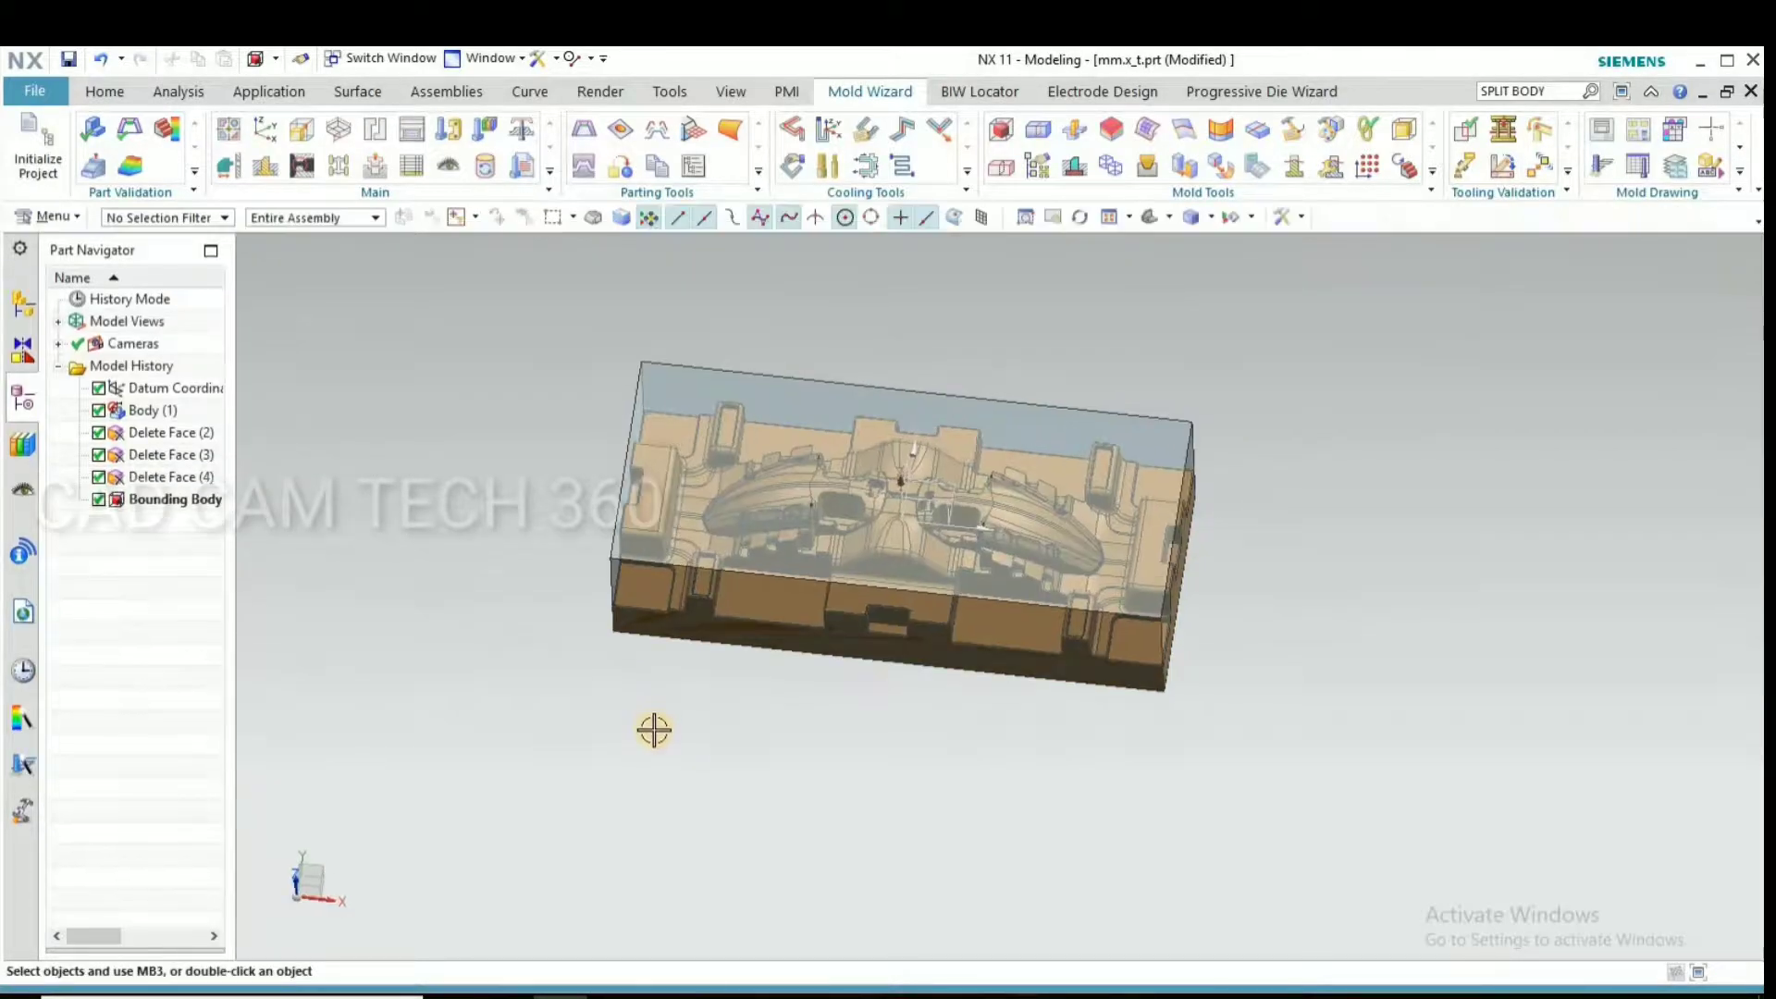
Offset the top face of the bounding body by 1 mm with Offset Region
middle_drag(682, 618, 563, 457)
scroll(588, 517, up, 4)
scroll(563, 527, down, 3)
key(F8)
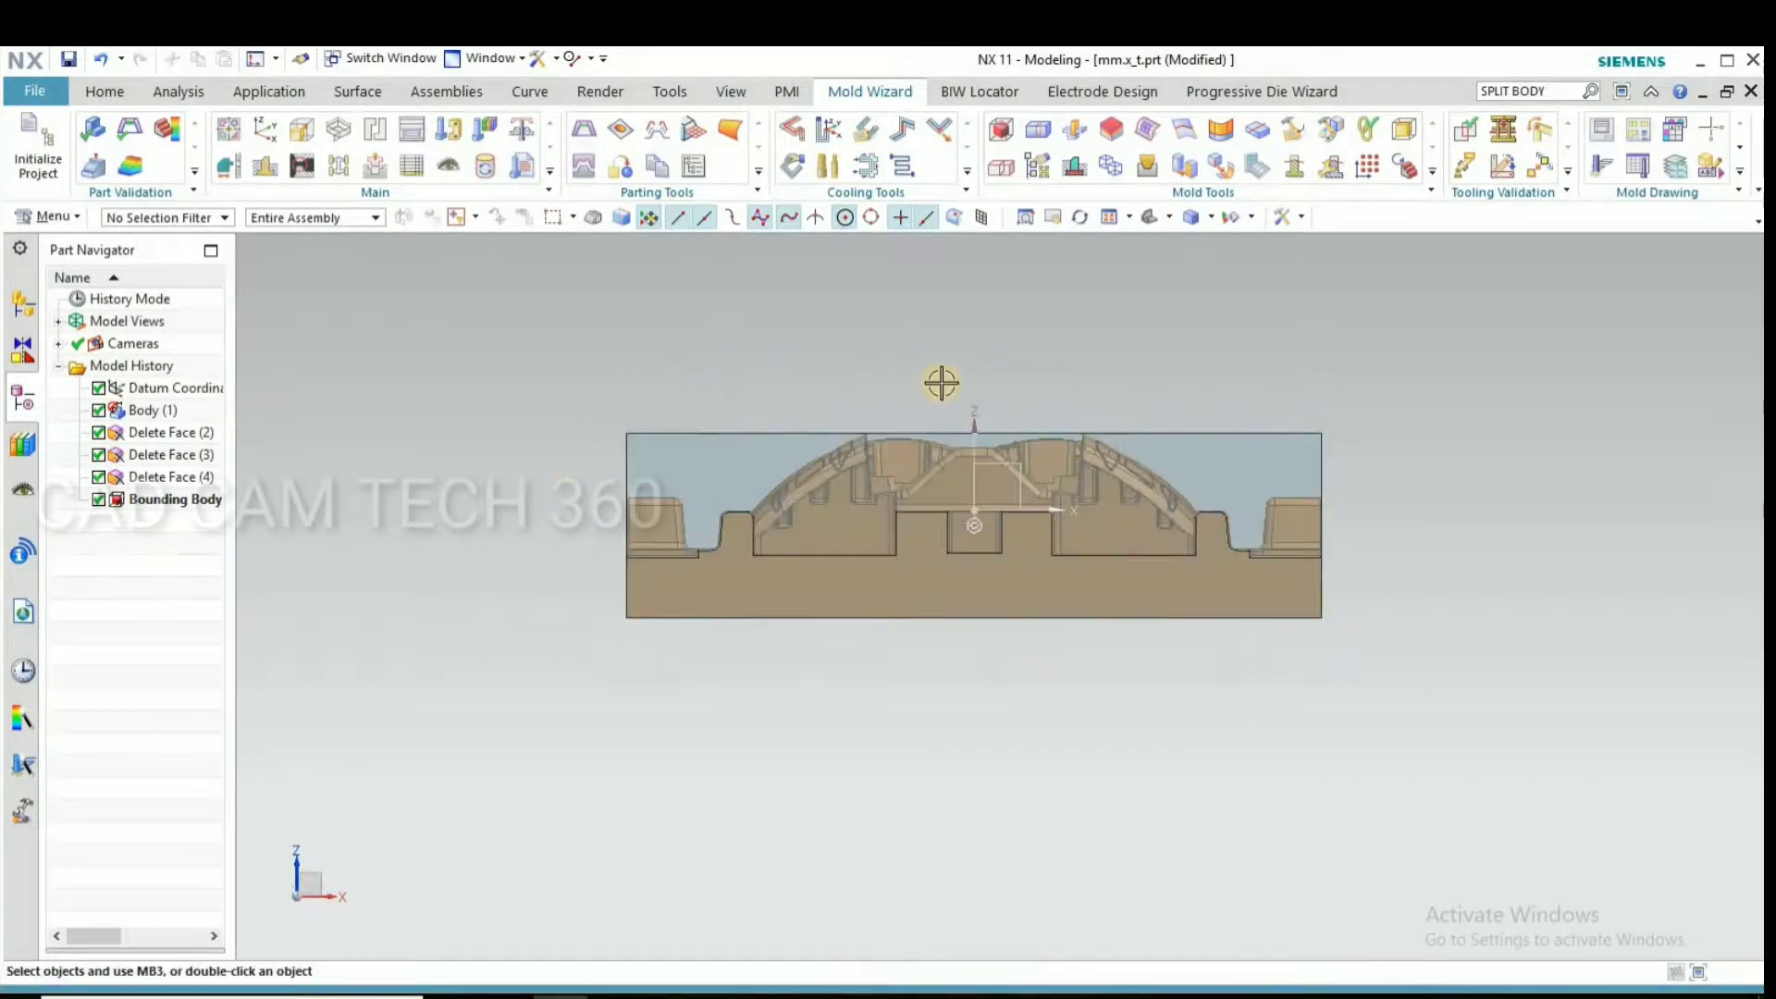
scroll(942, 382, up, 4)
scroll(859, 459, down, 4)
middle_drag(911, 435, 648, 370)
scroll(640, 354, up, 2)
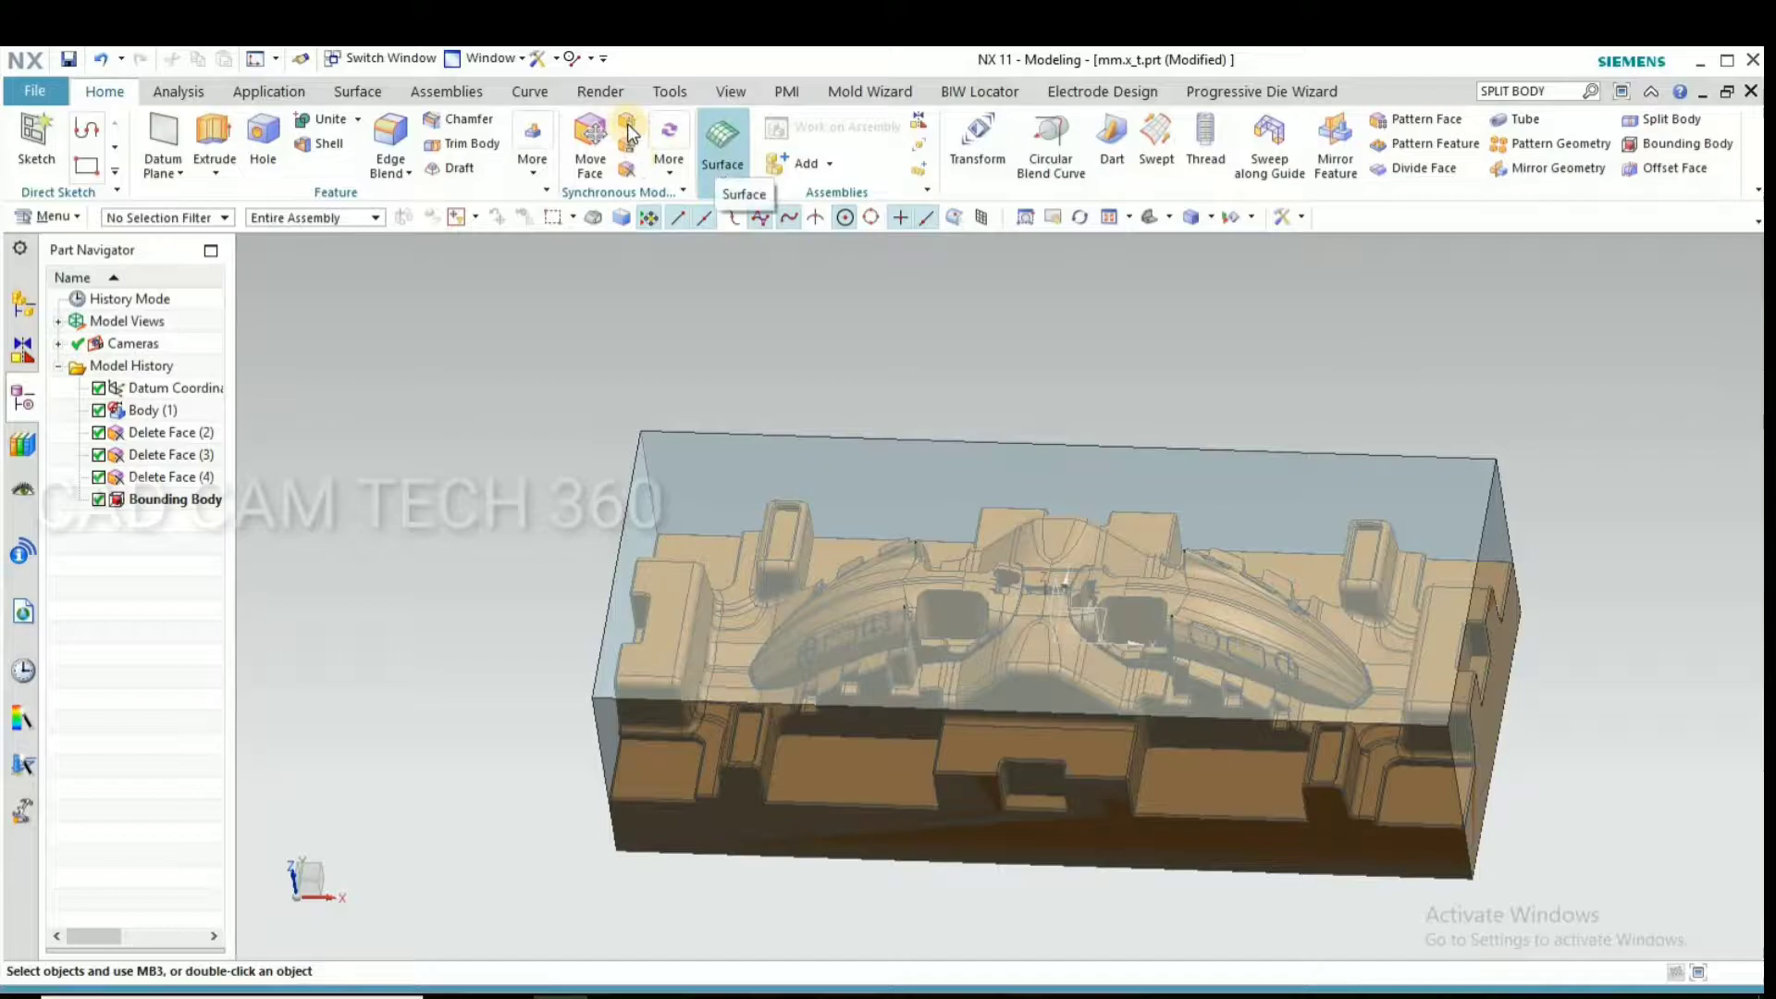
click(627, 124)
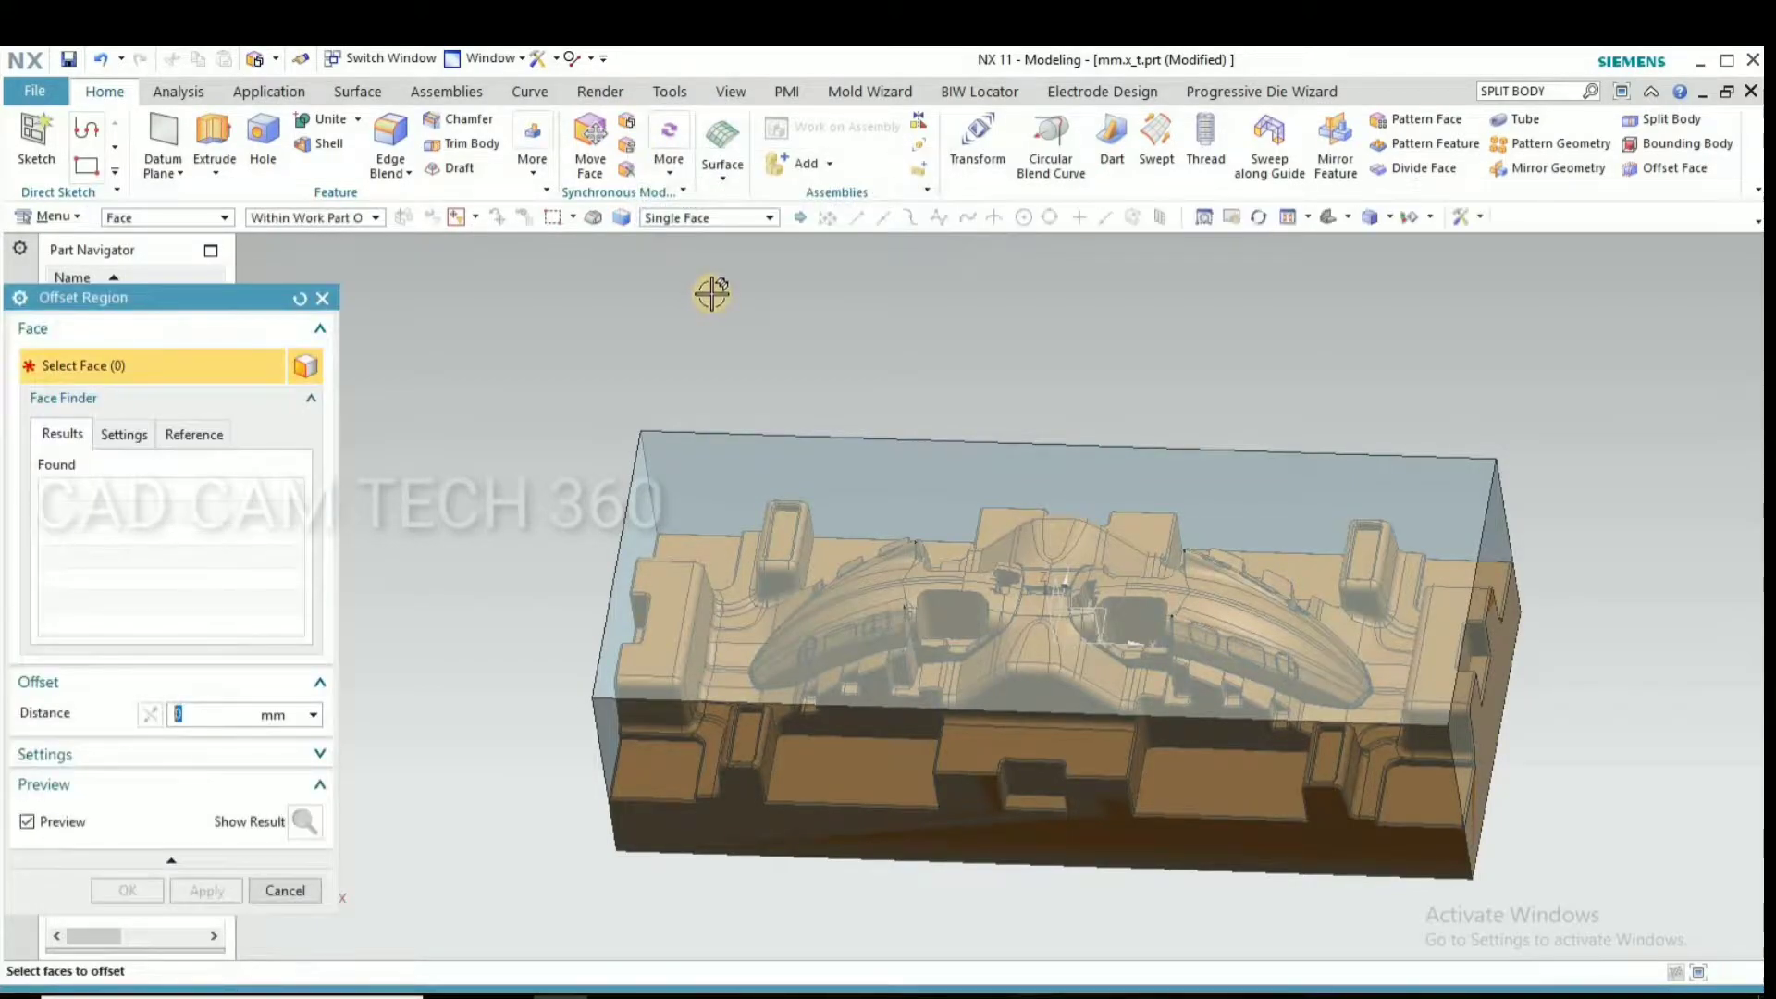
text(1)
click(717, 457)
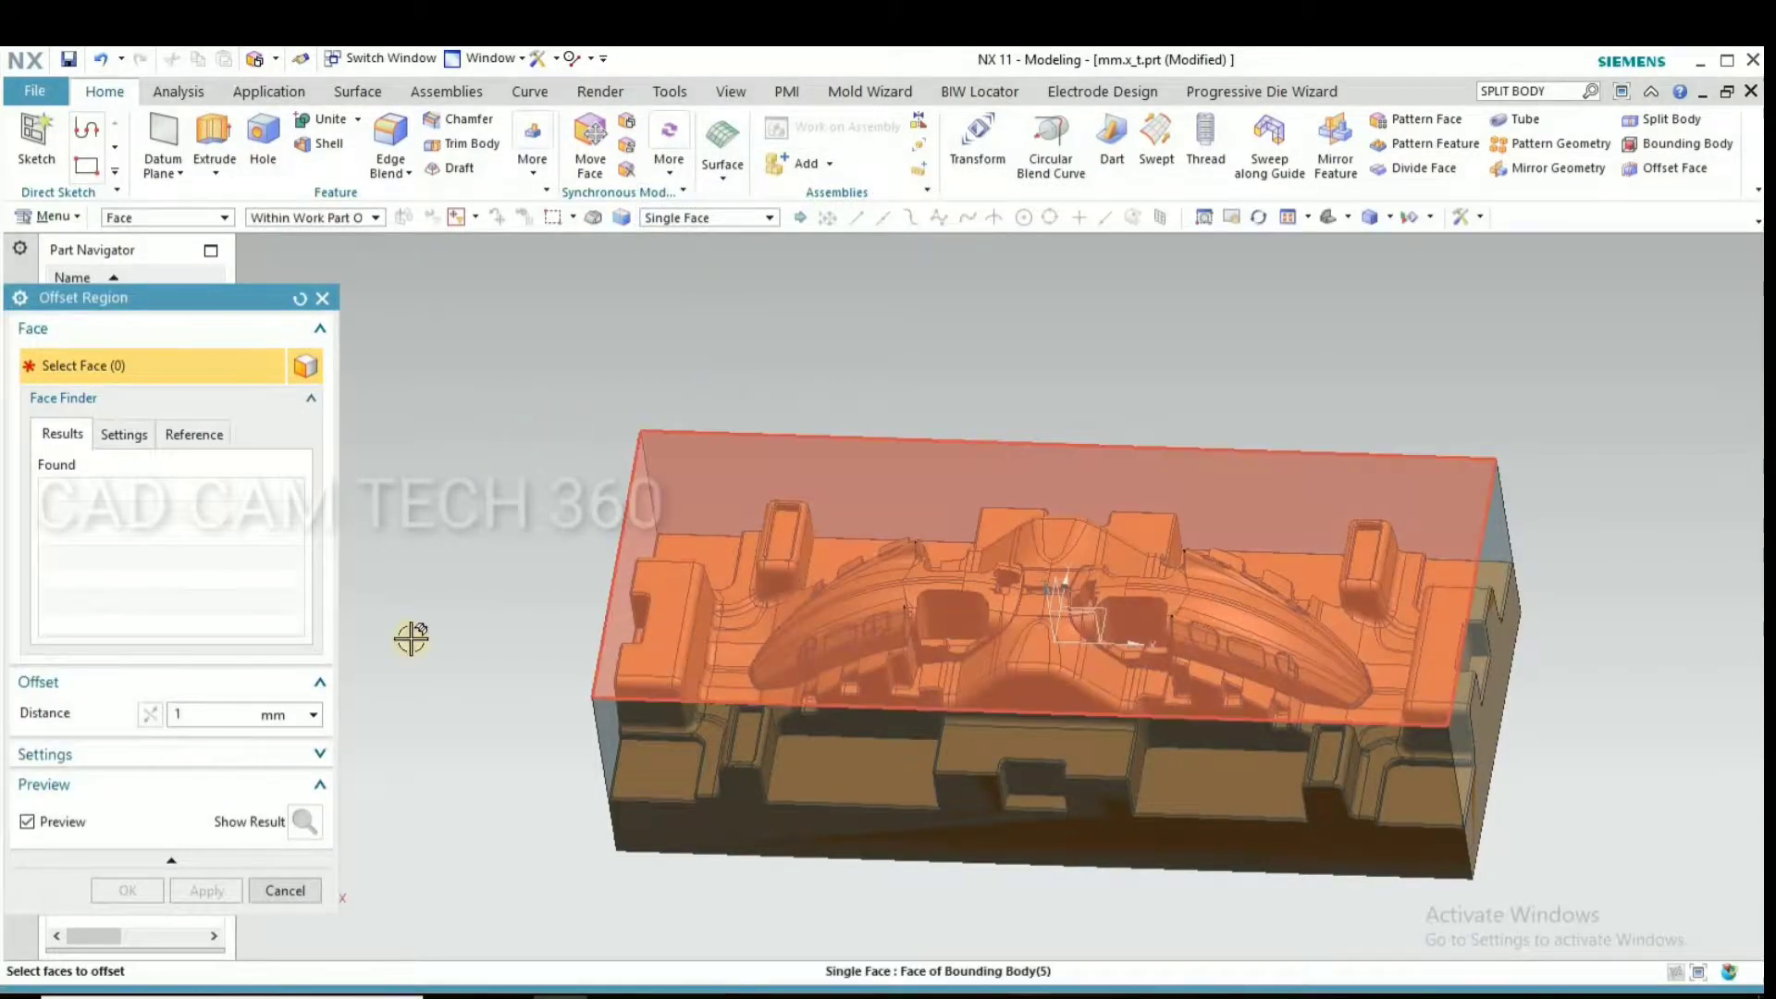
click(116, 891)
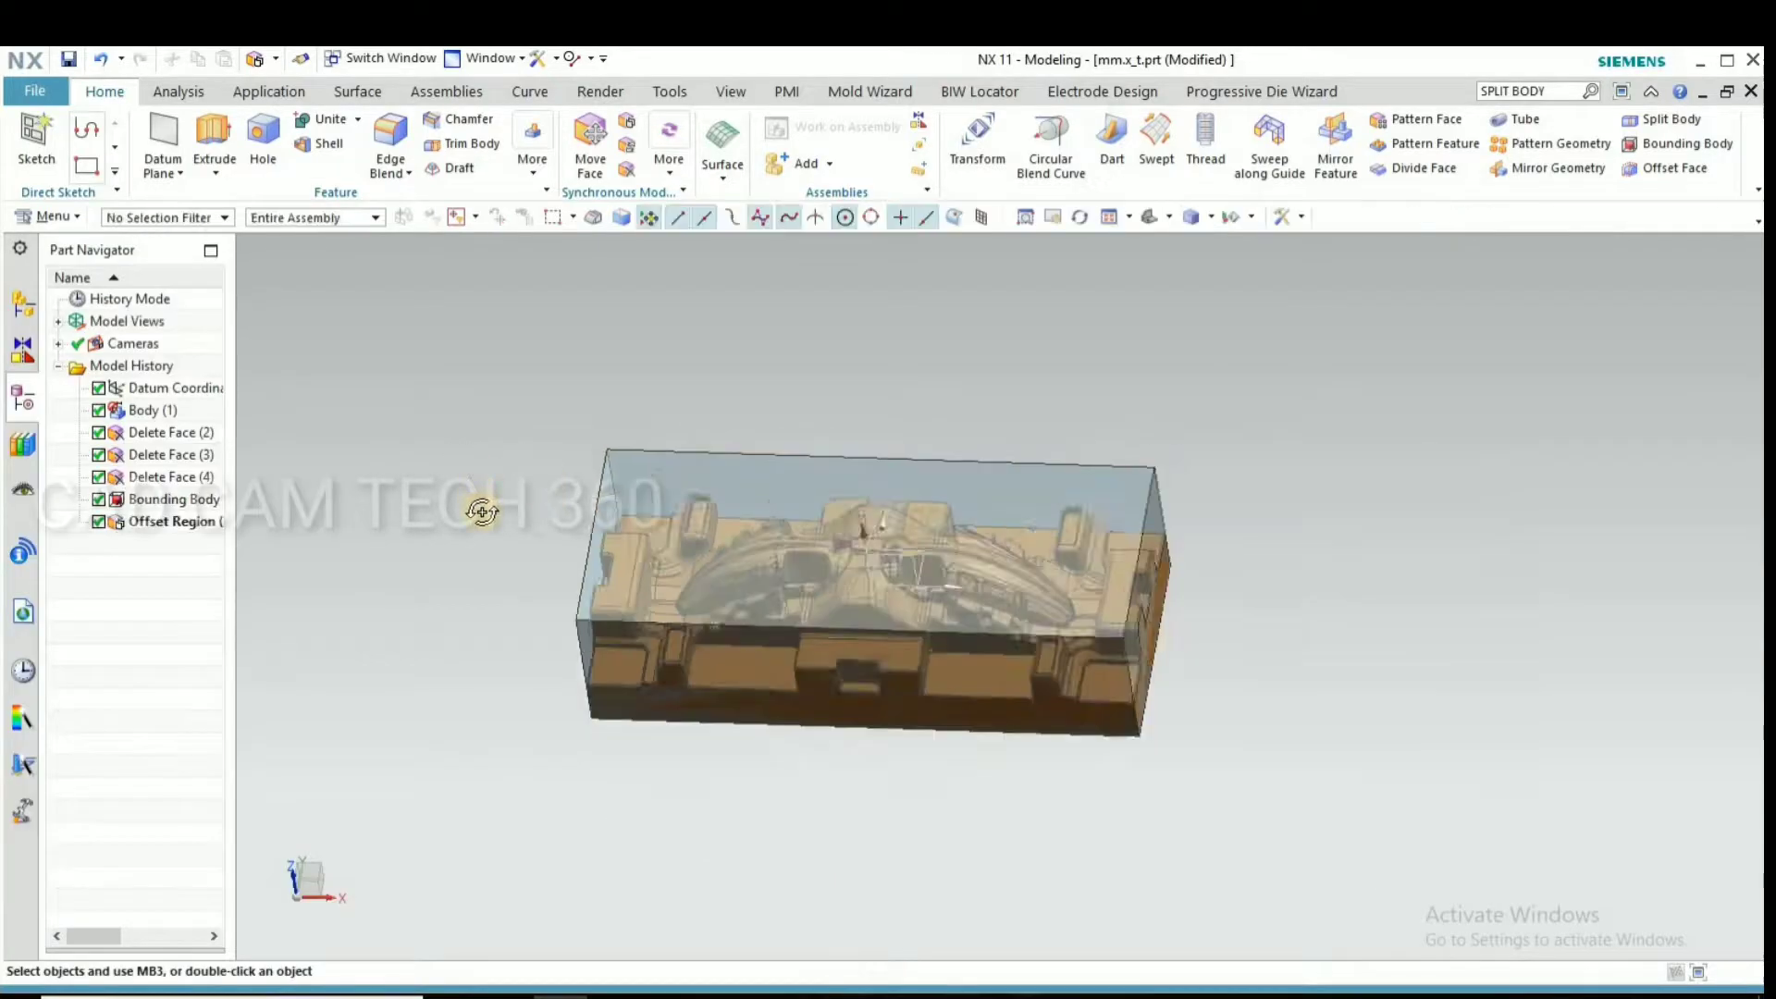
Start a new sketch on the bottom face of the block, with the plane inferred from that face
key(ctrl+alt+t)
click(35, 138)
scroll(564, 541, up, 3)
scroll(601, 555, down, 5)
mouse_move(657, 472)
middle_down()
mouse_move(658, 456)
mouse_move(638, 496)
middle_up()
key(F8)
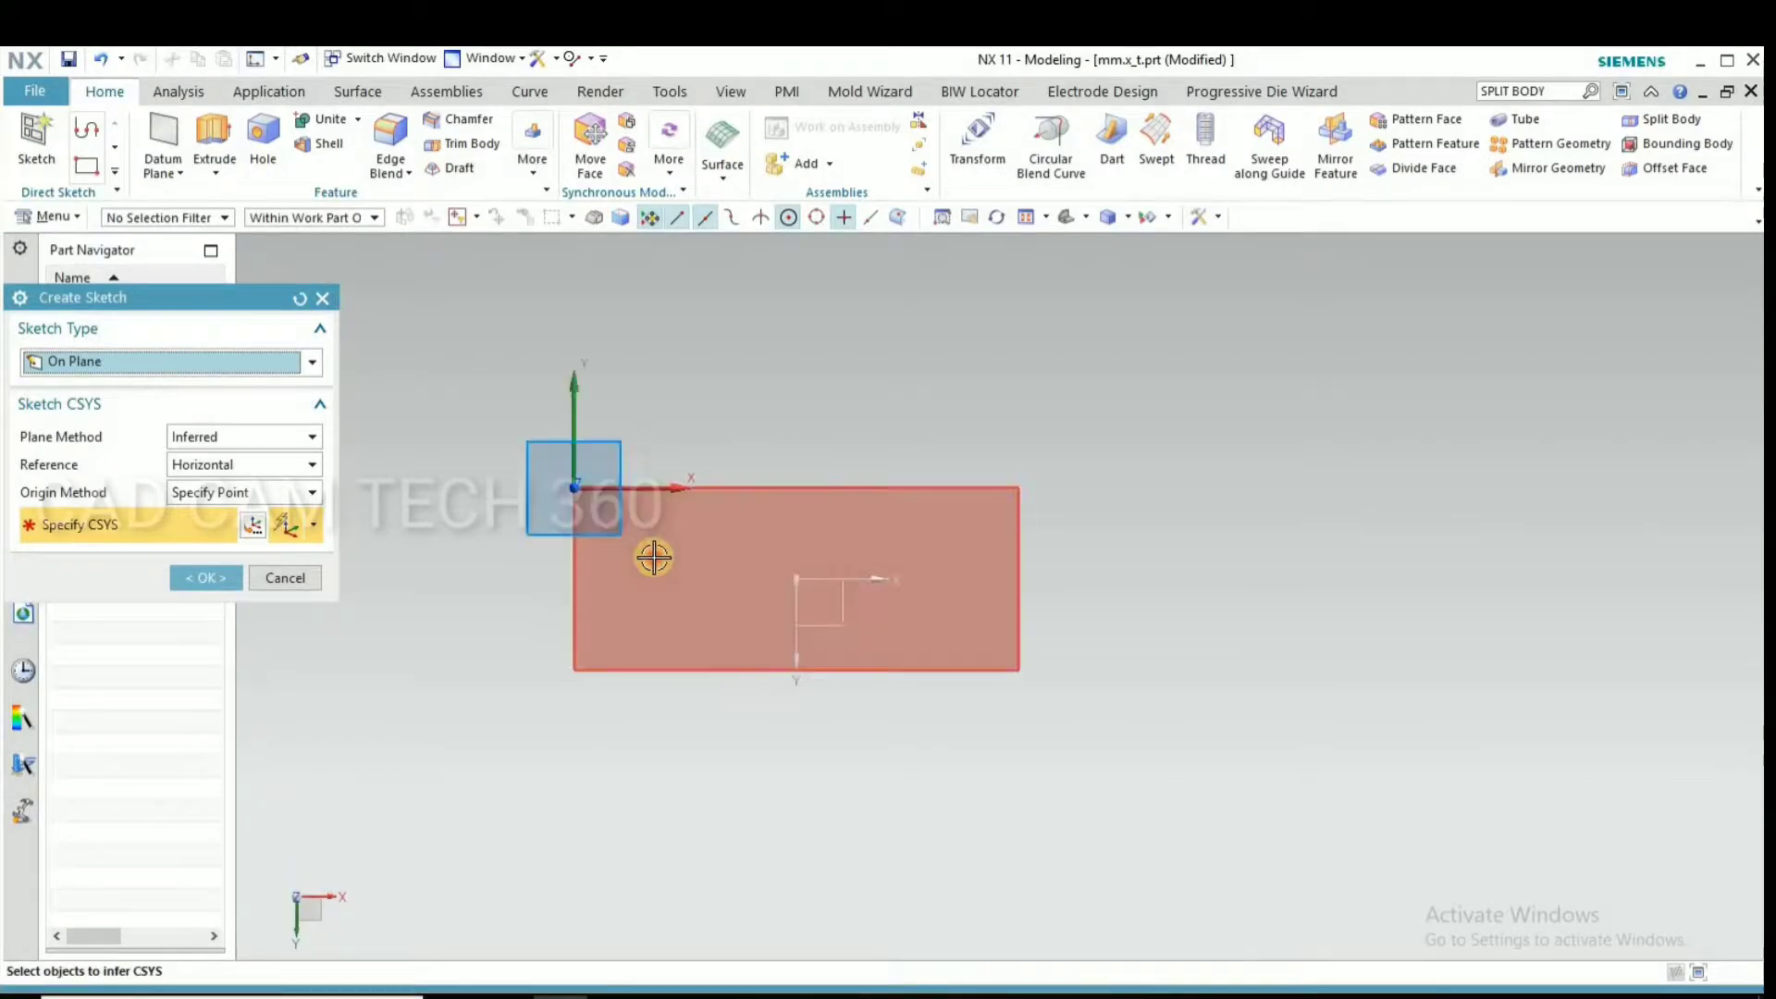
click(654, 555)
click(192, 574)
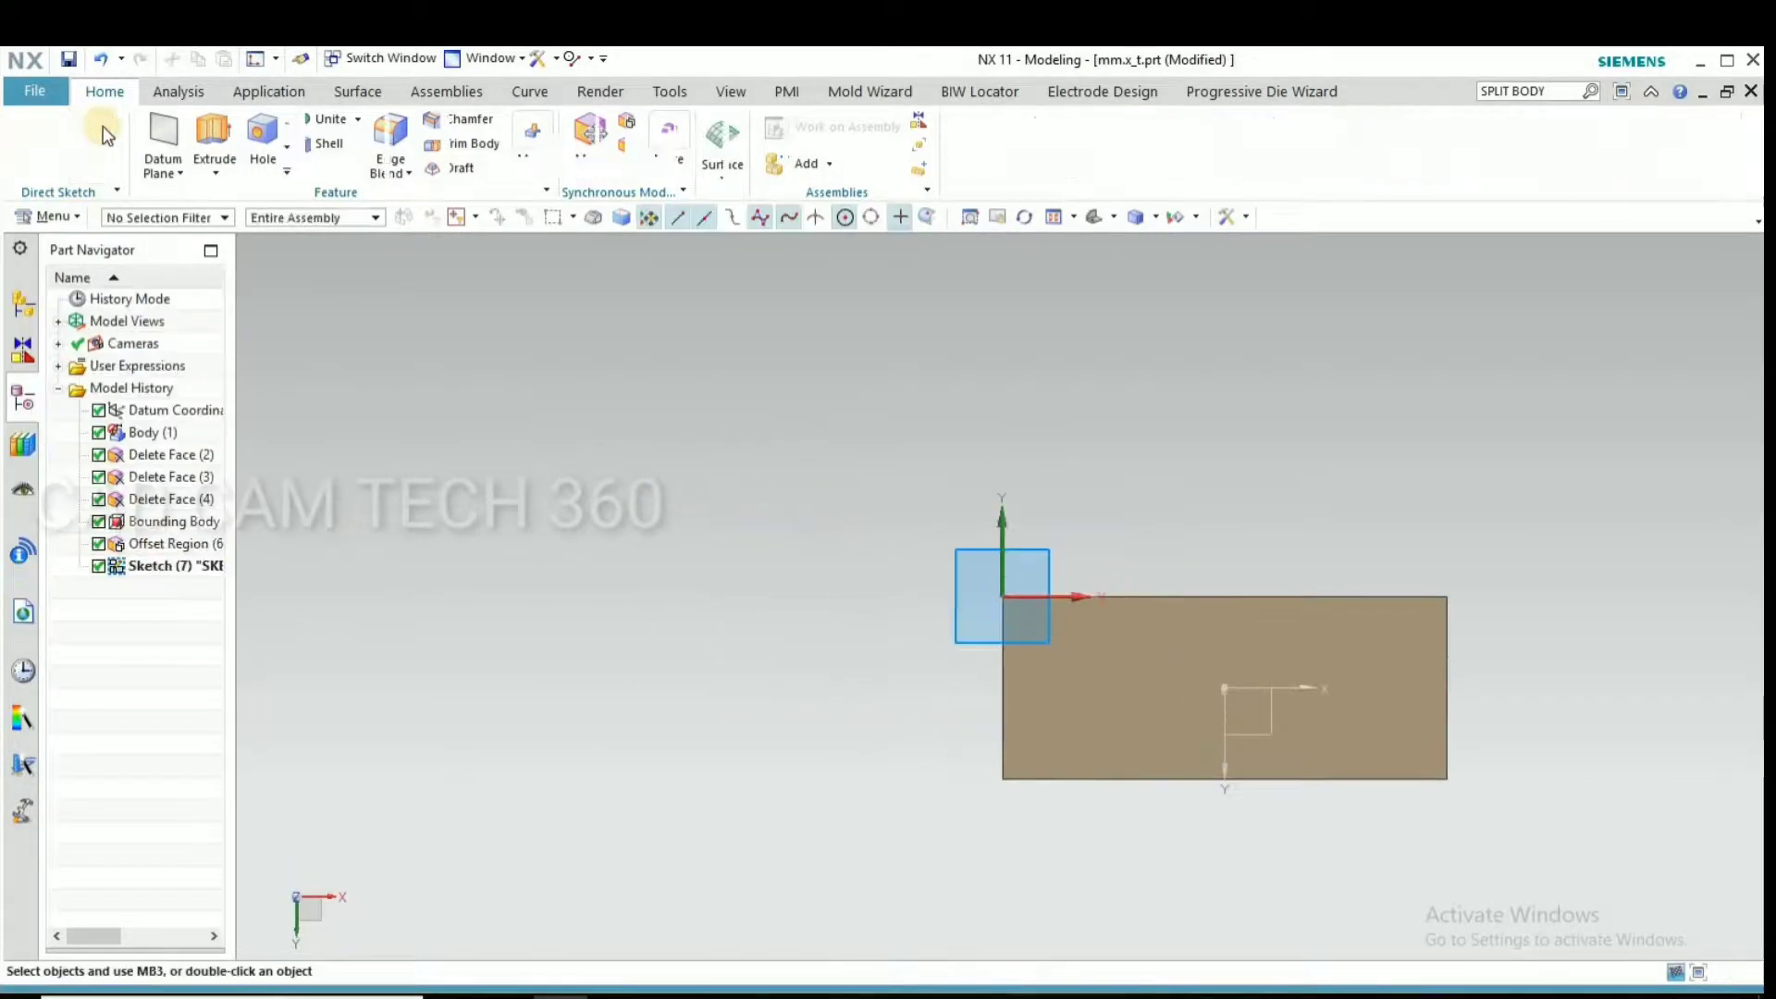
Sketch two diagonal lines joining the opposite corners of the block's bottom face and finish the sketch
click(146, 134)
click(1000, 778)
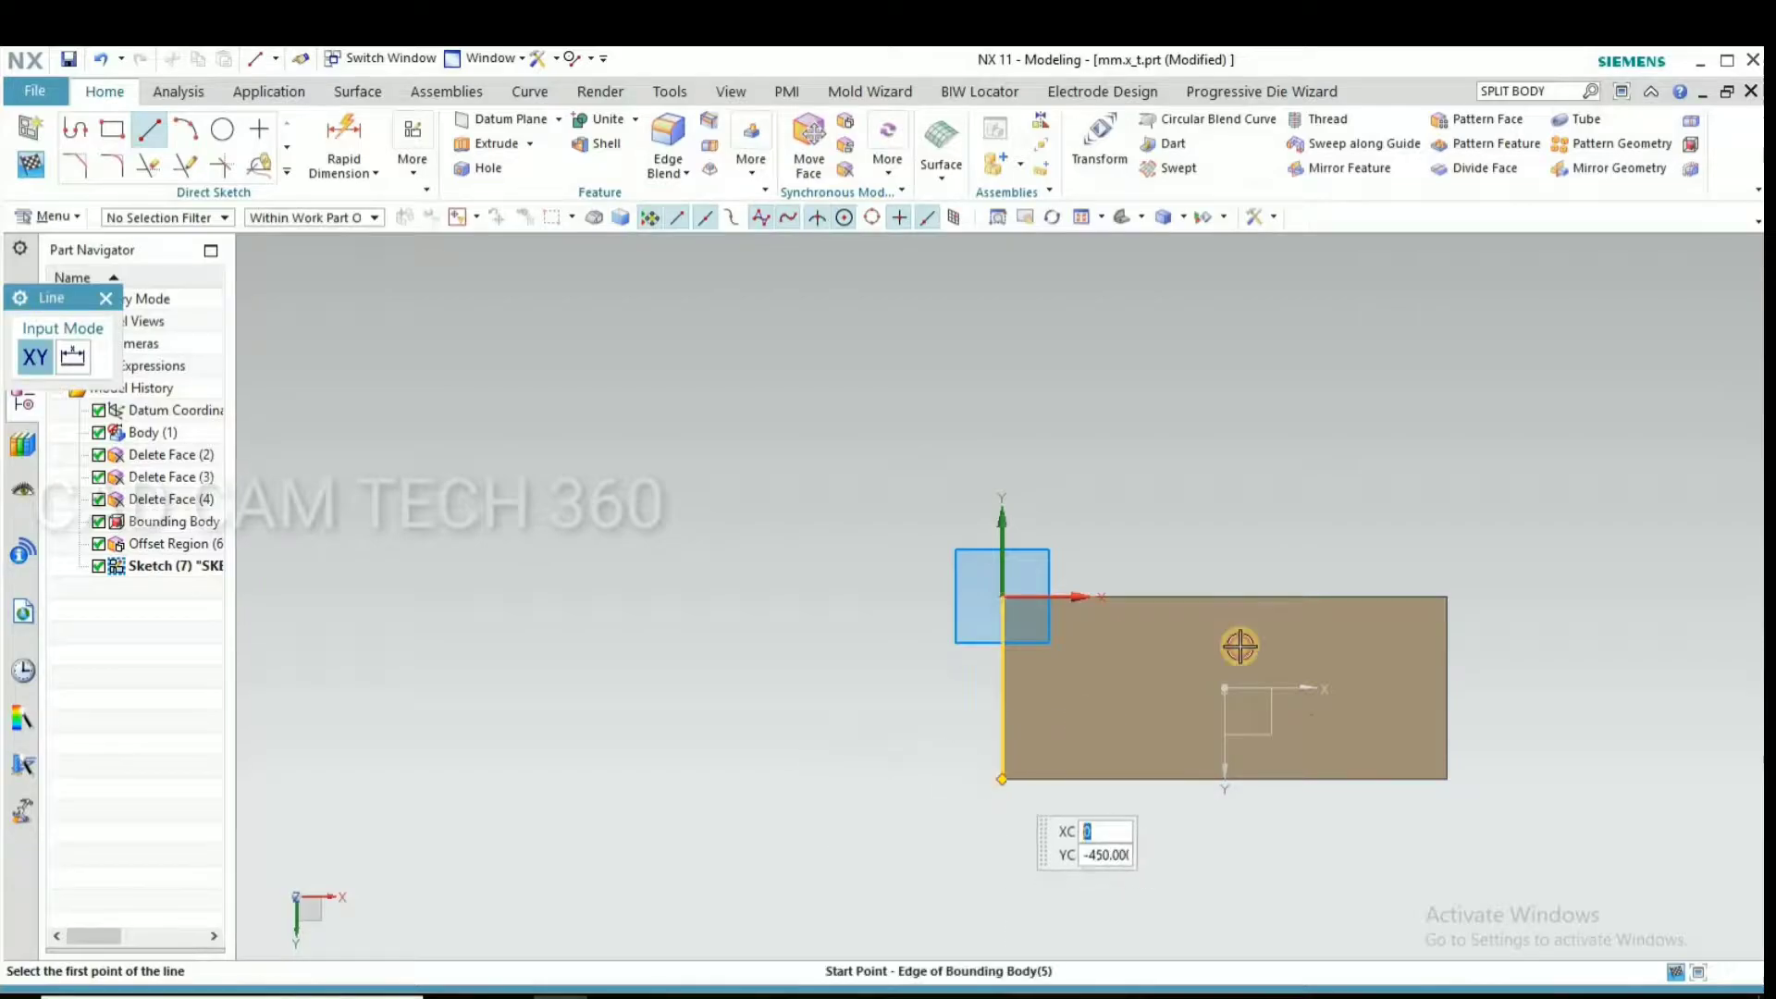
key(Return)
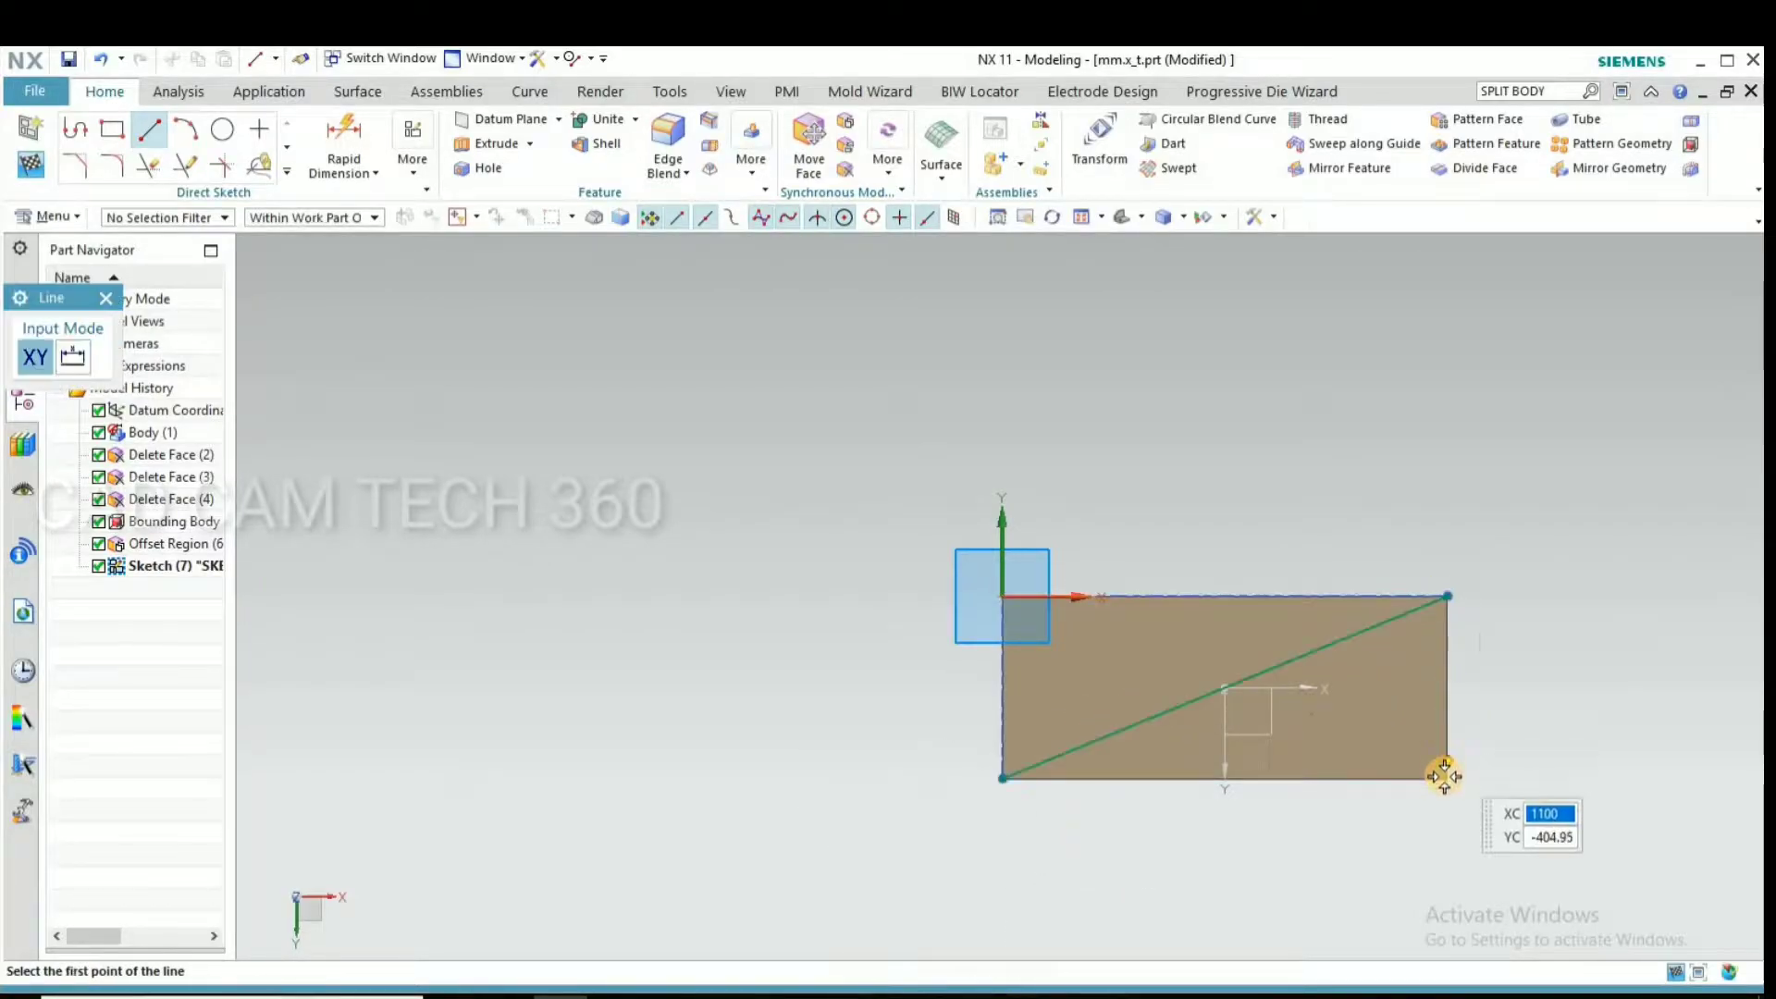
click(999, 597)
key(Return)
key(Escape)
key(ctrl+q)
Switch to the Manufacturing application and initialize it with the cam_general configuration and the mill_contour setup
middle_drag(803, 642, 799, 693)
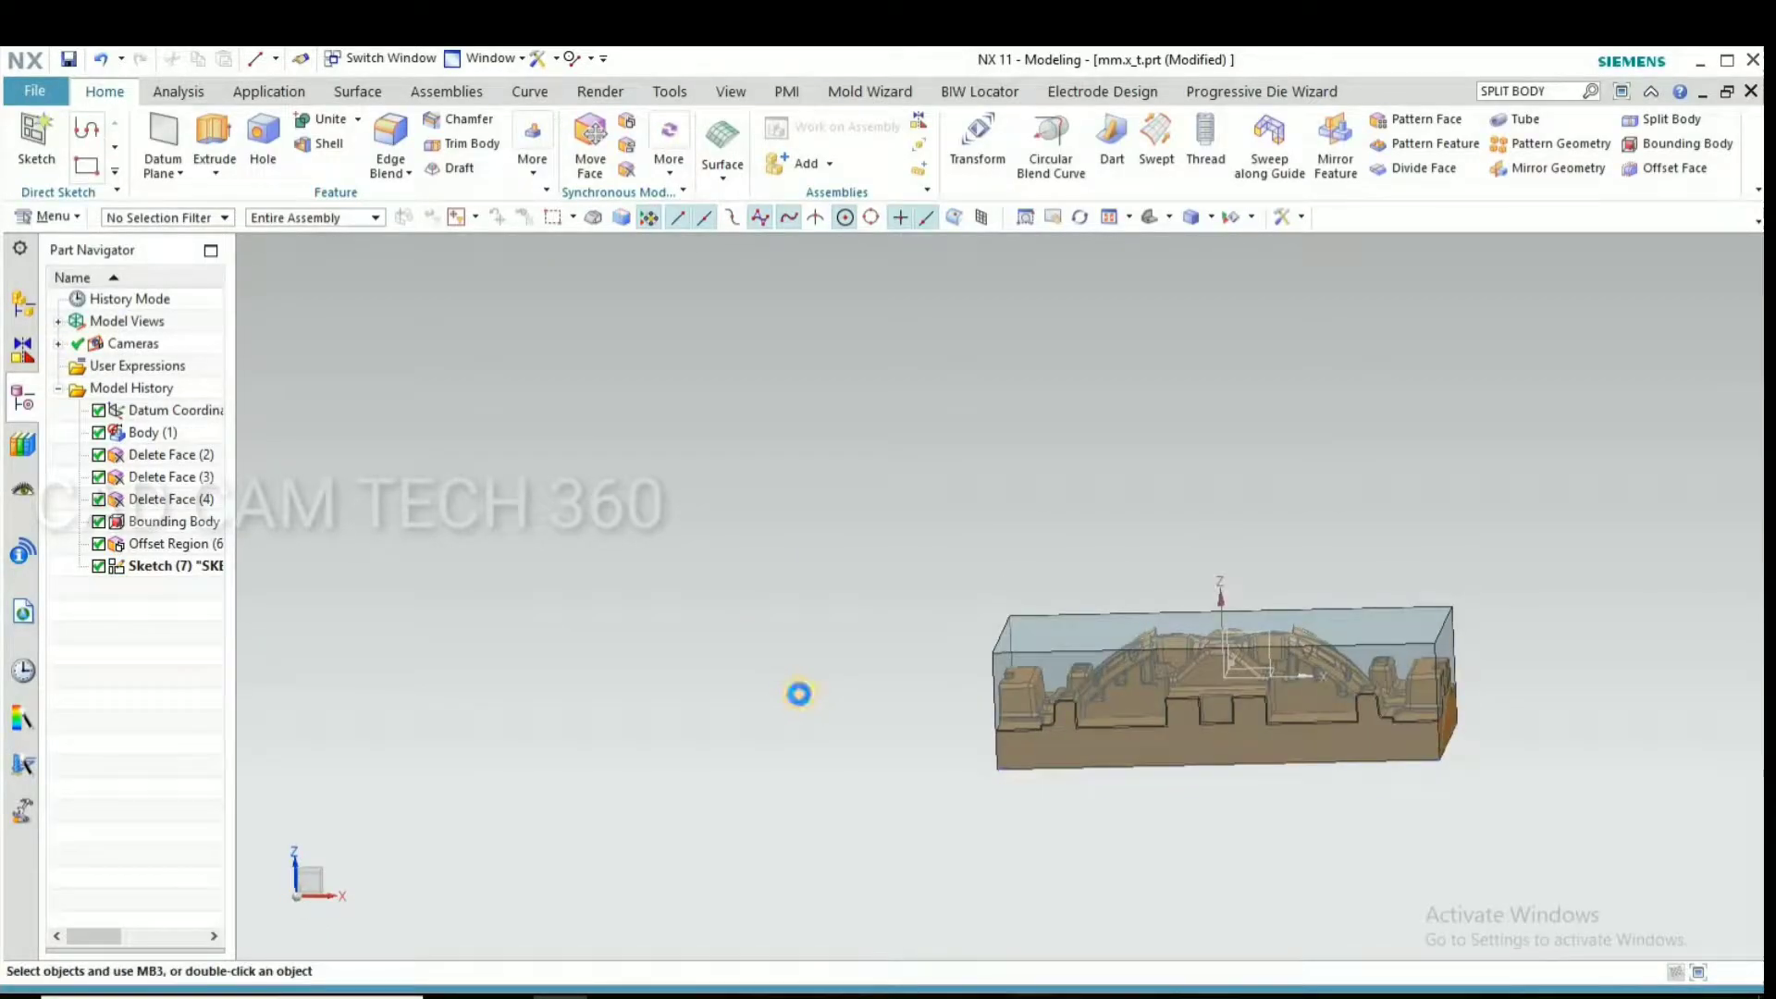
key(ctrl+alt+m)
click(37, 603)
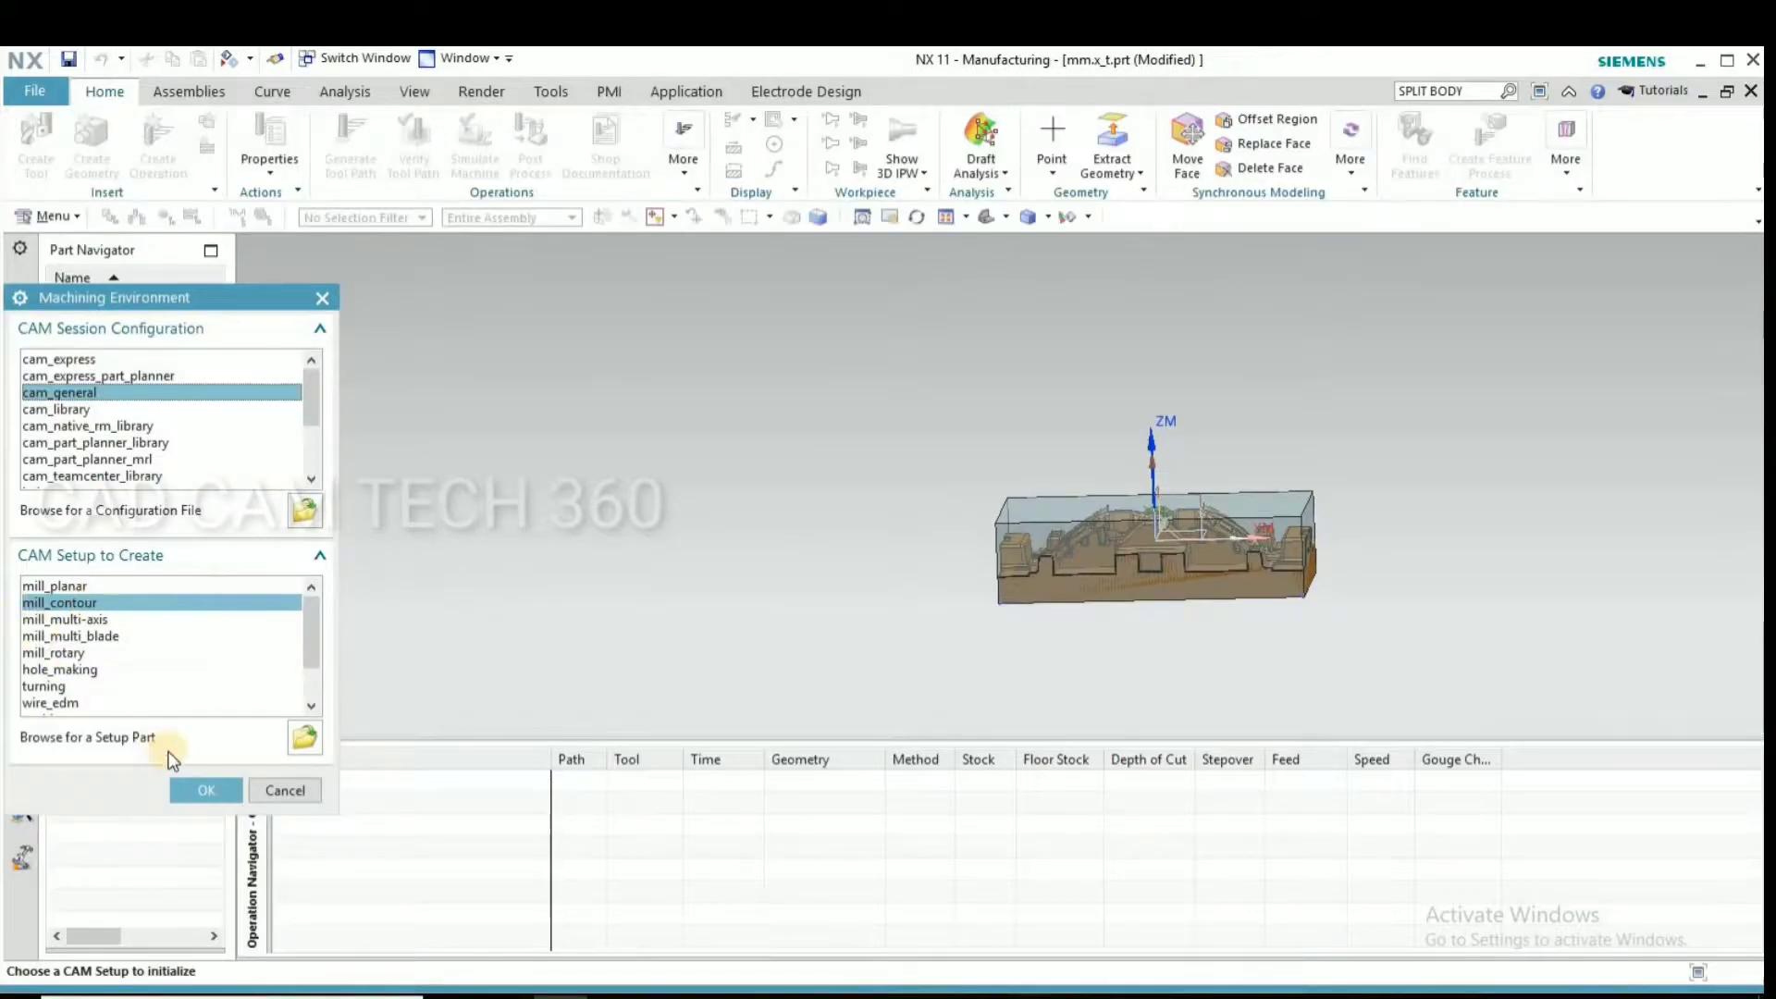
click(202, 789)
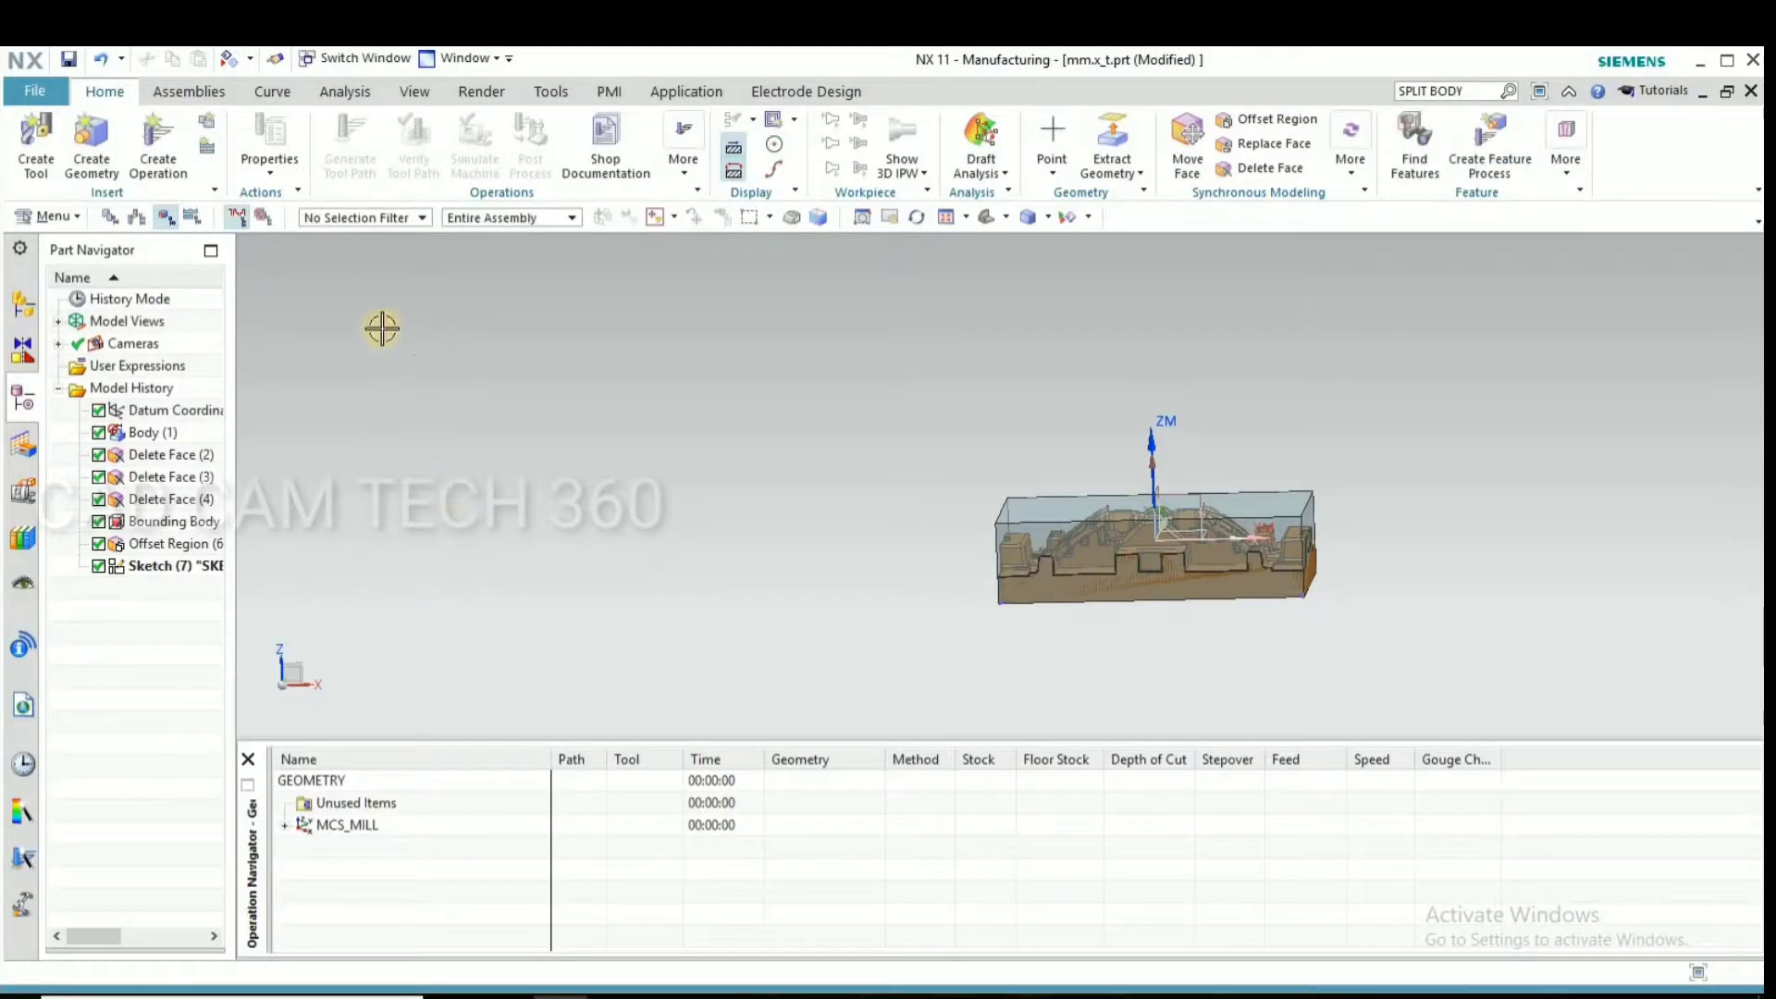
Move the MCS_MILL origin to the crossing of the sketched diagonals on the block's bottom face
click(284, 825)
middle_drag(753, 488, 330, 829)
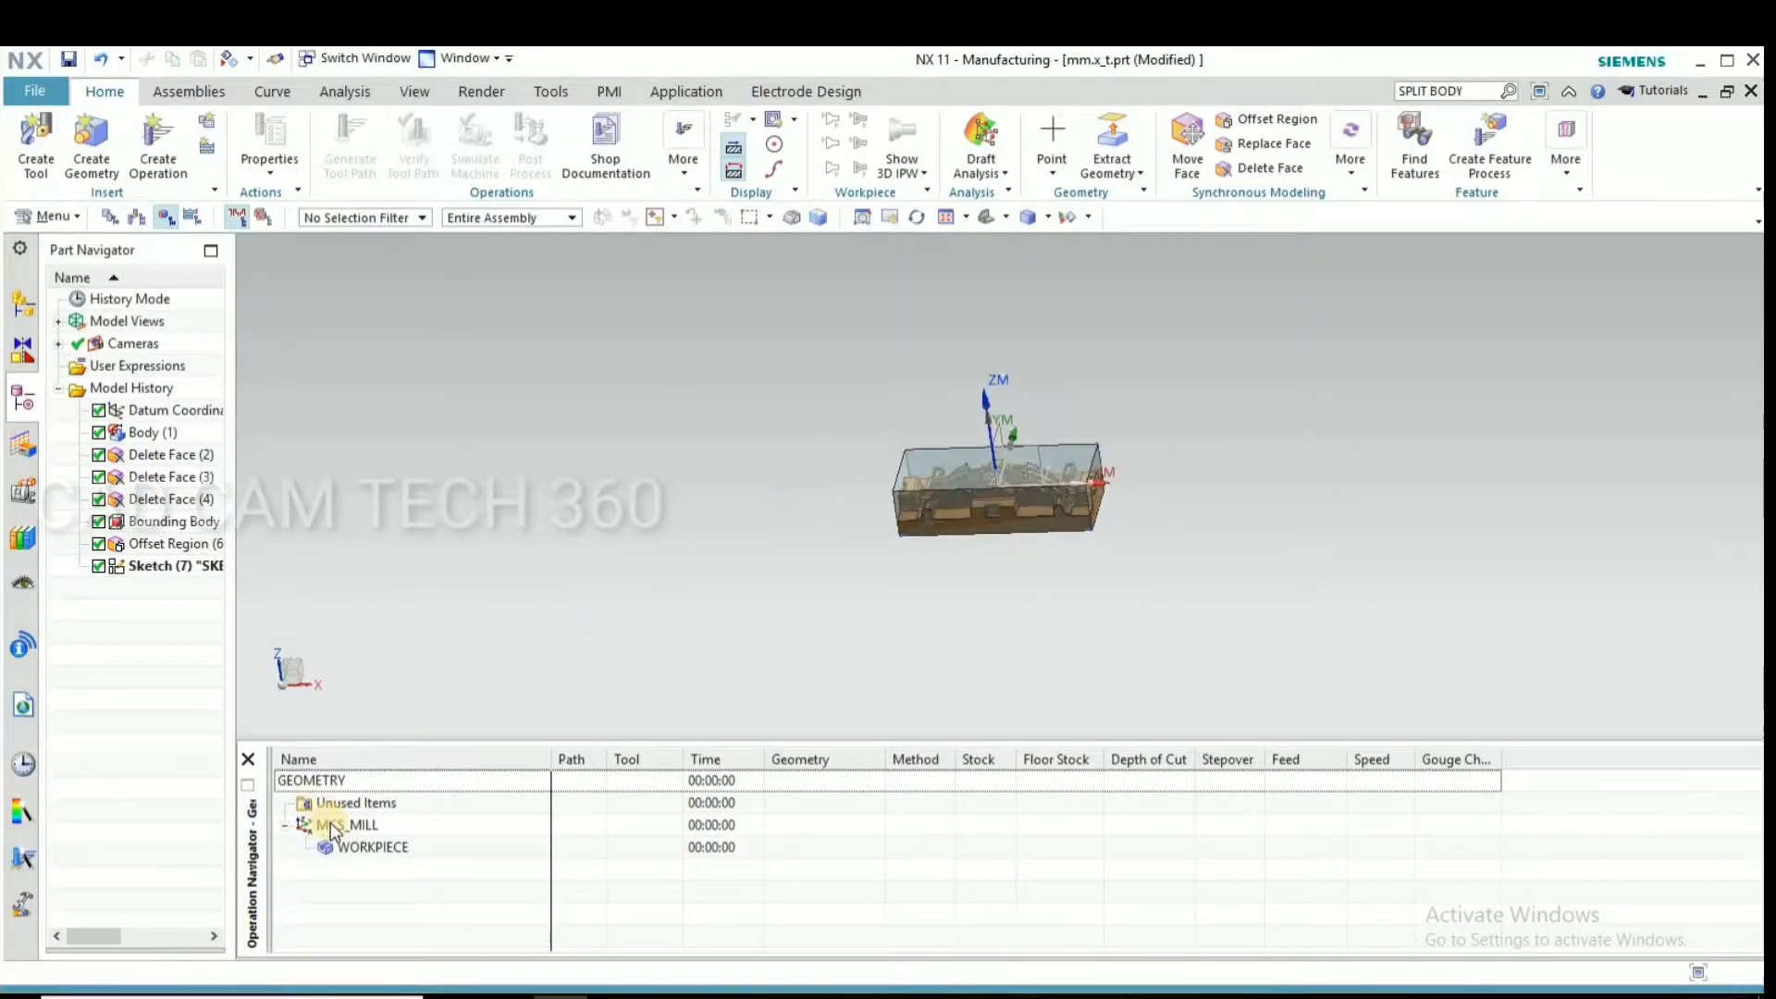
double_click(341, 821)
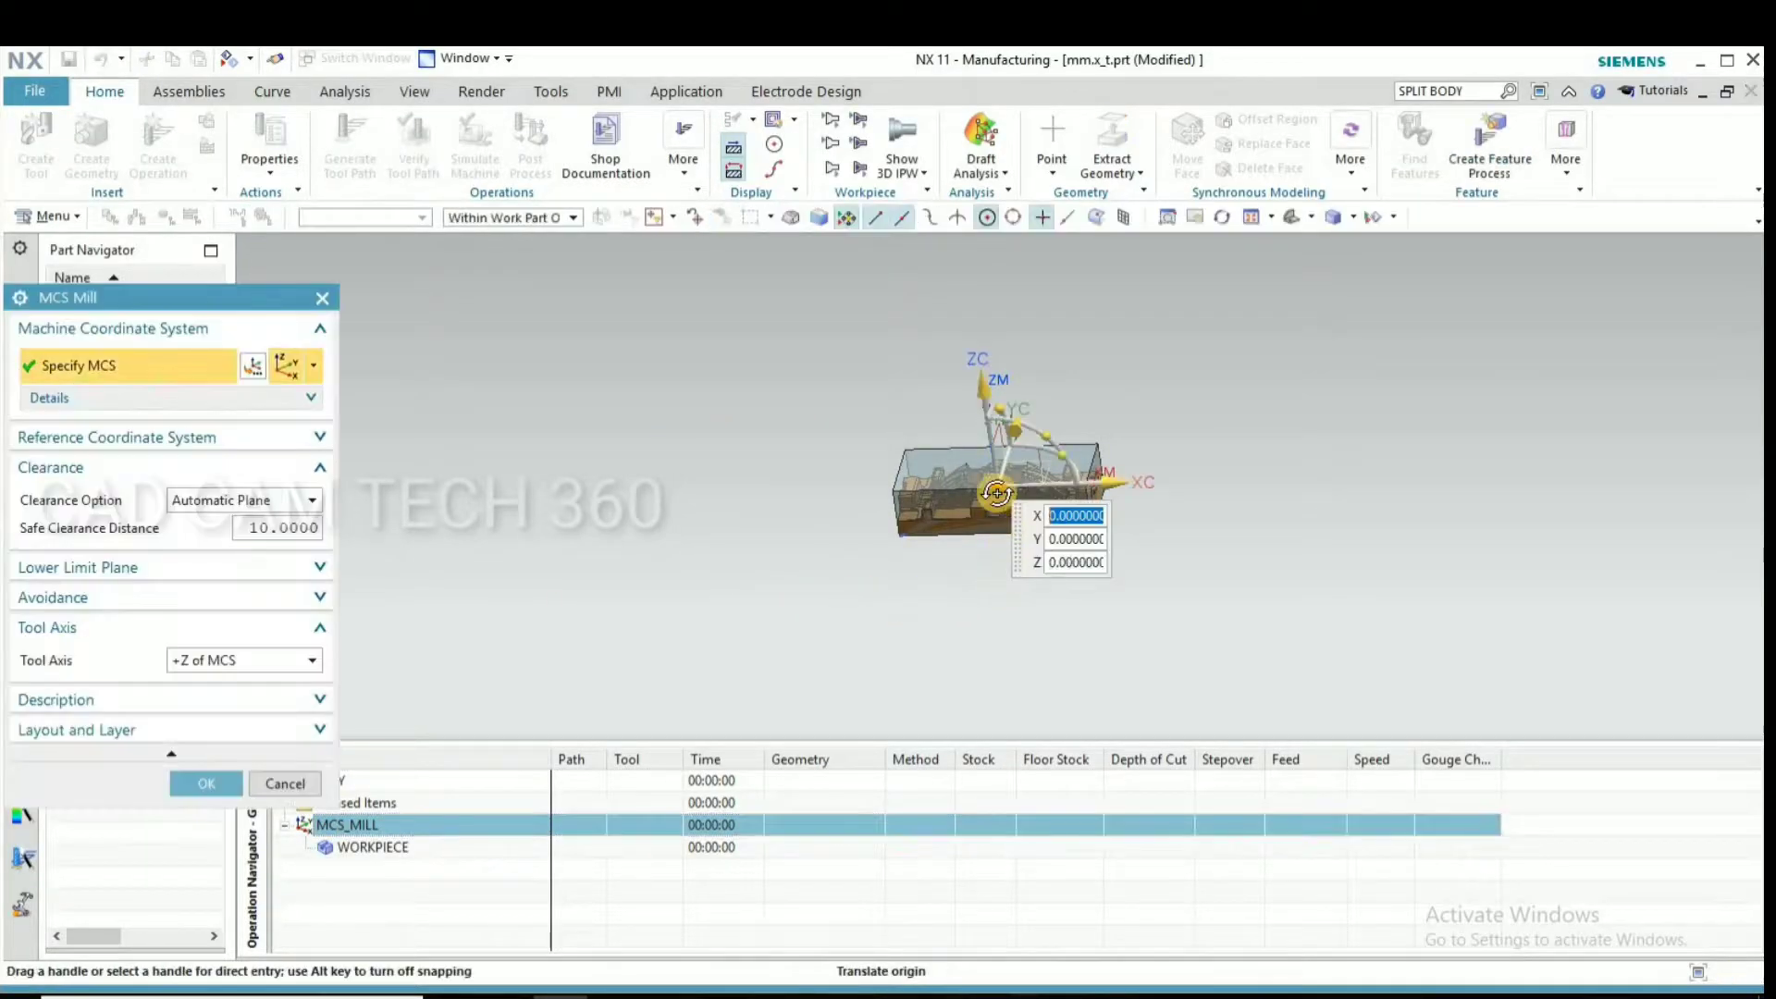
middle_drag(992, 504, 1003, 508)
scroll(915, 453, up, 5)
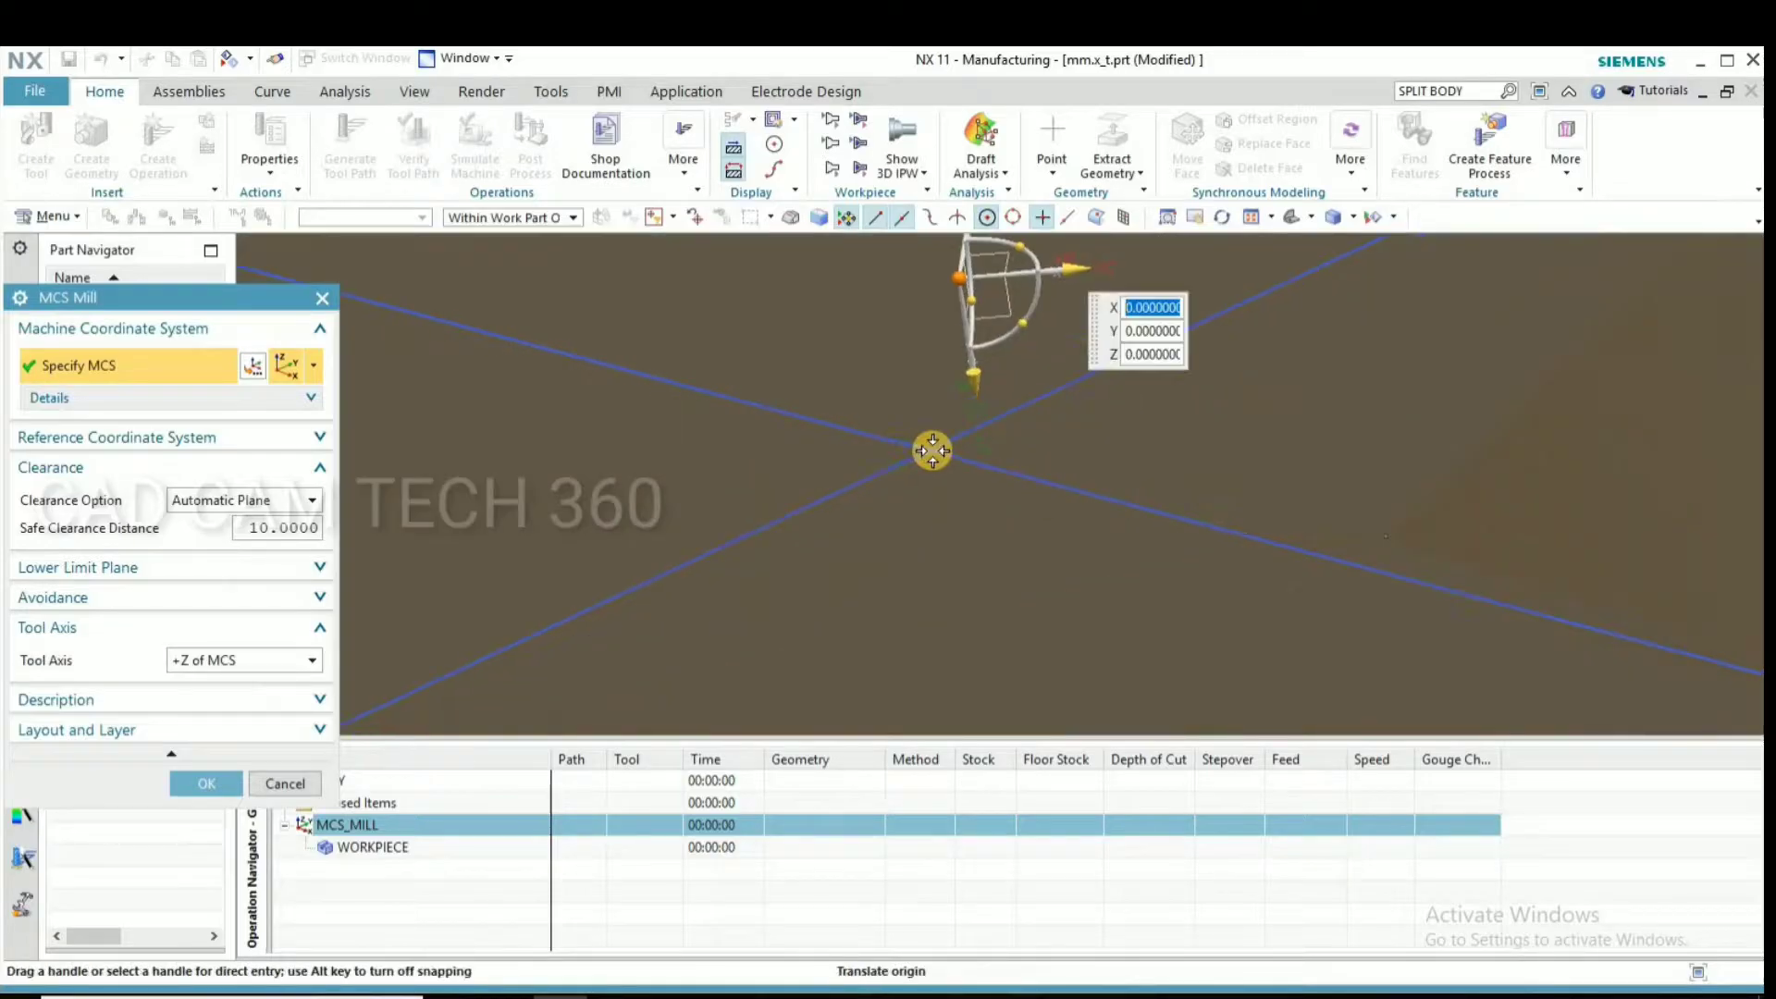
scroll(856, 529, down, 10)
mouse_move(814, 518)
middle_down()
mouse_move(730, 518)
mouse_move(740, 546)
middle_up()
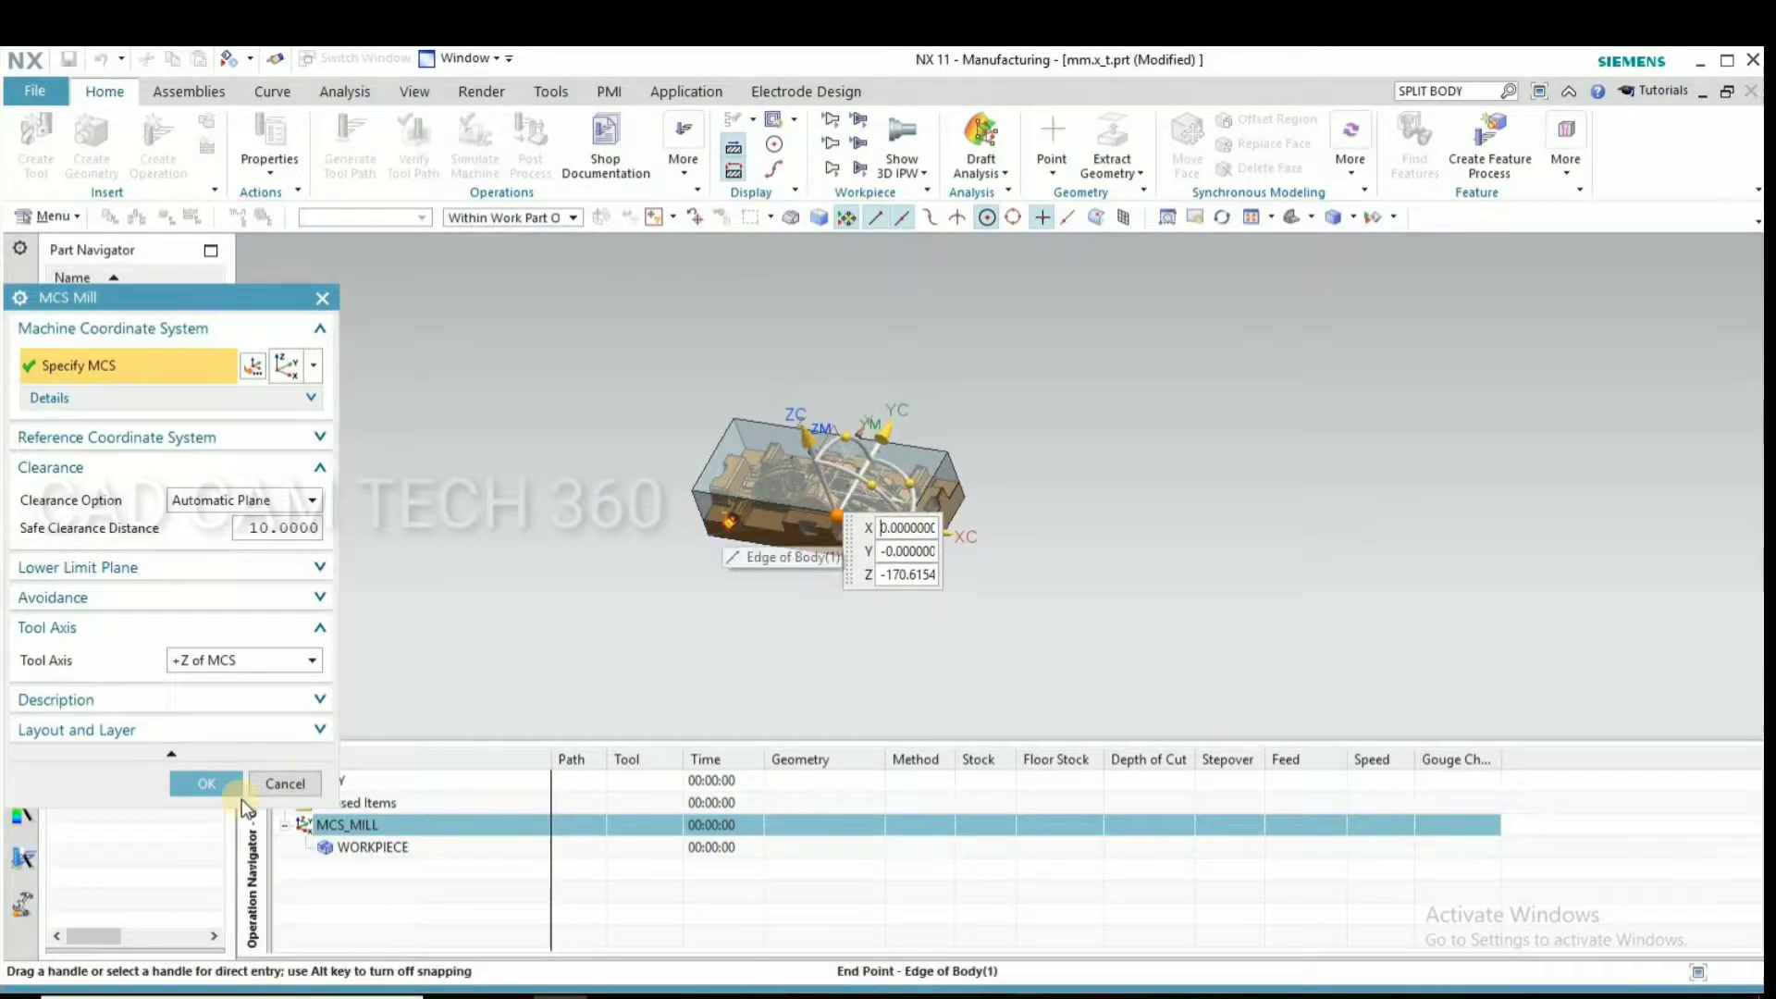
scroll(603, 544, up, 3)
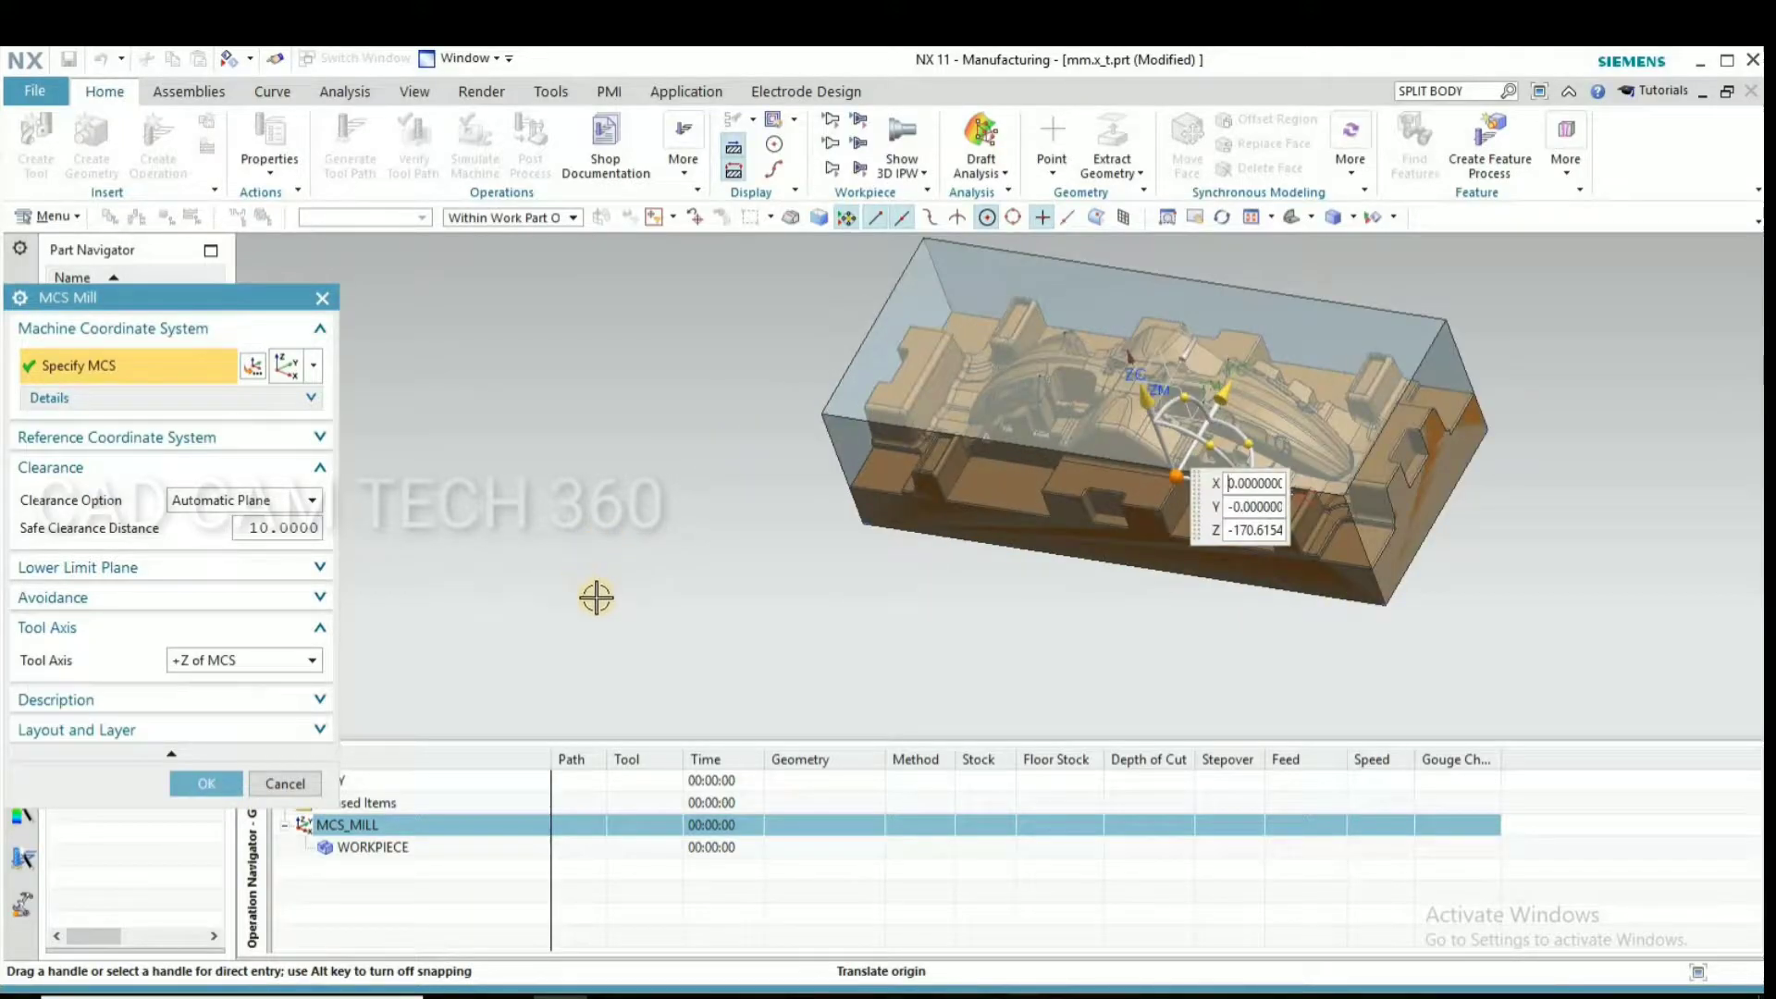
scroll(597, 597, down, 3)
middle_drag(622, 544, 585, 593)
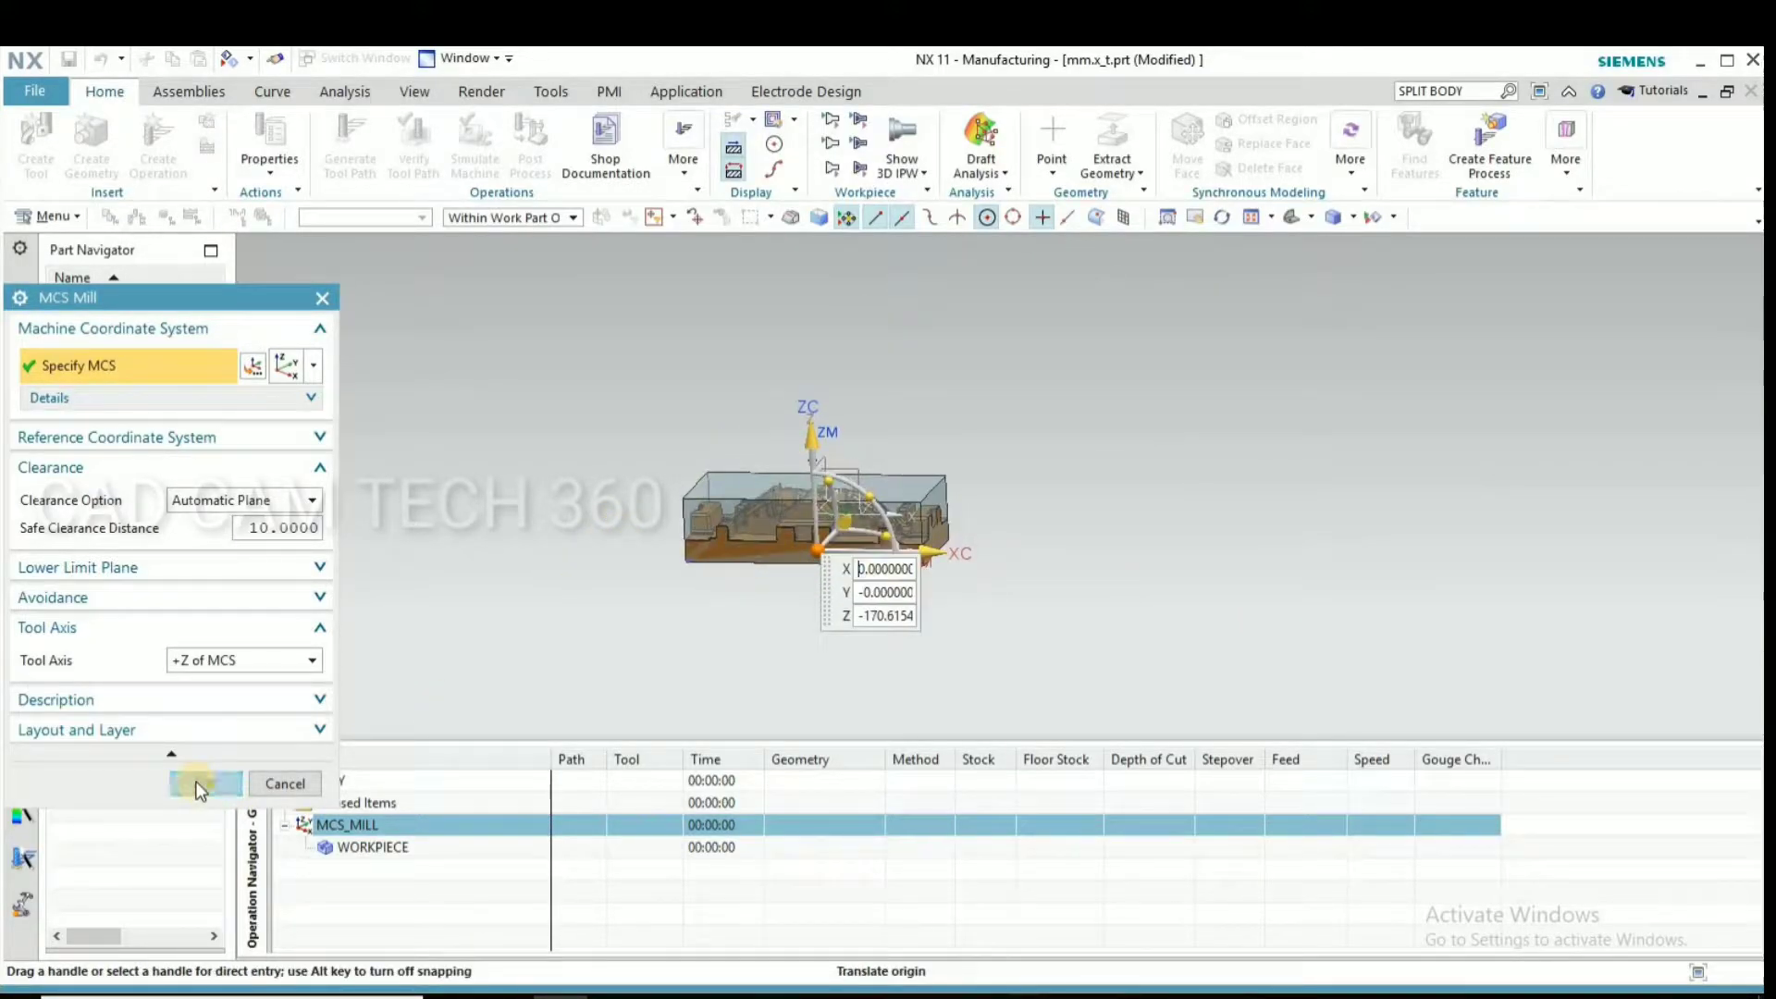
click(198, 785)
Hide the datum coordinate system in the model view
middle_drag(567, 590, 833, 478)
click(833, 478)
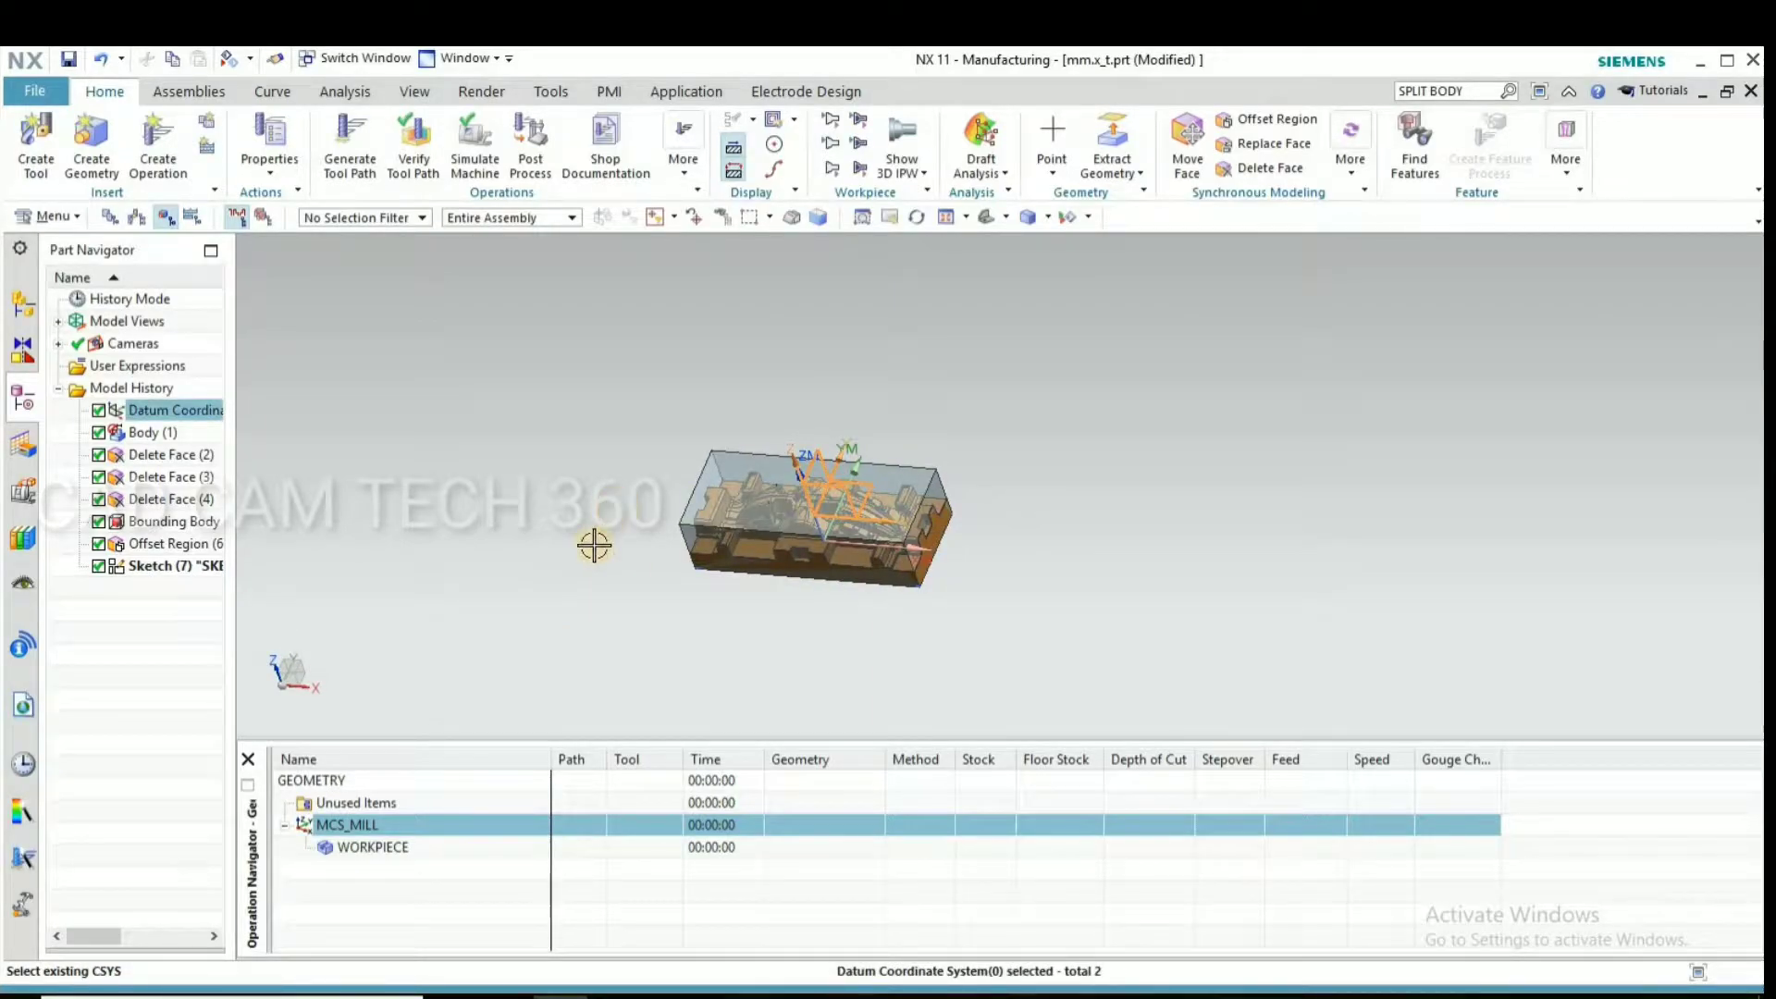
key(ctrl+b)
middle_drag(612, 568, 736, 542)
scroll(736, 544, up, 6)
scroll(678, 547, down, 1)
middle_drag(552, 578, 552, 555)
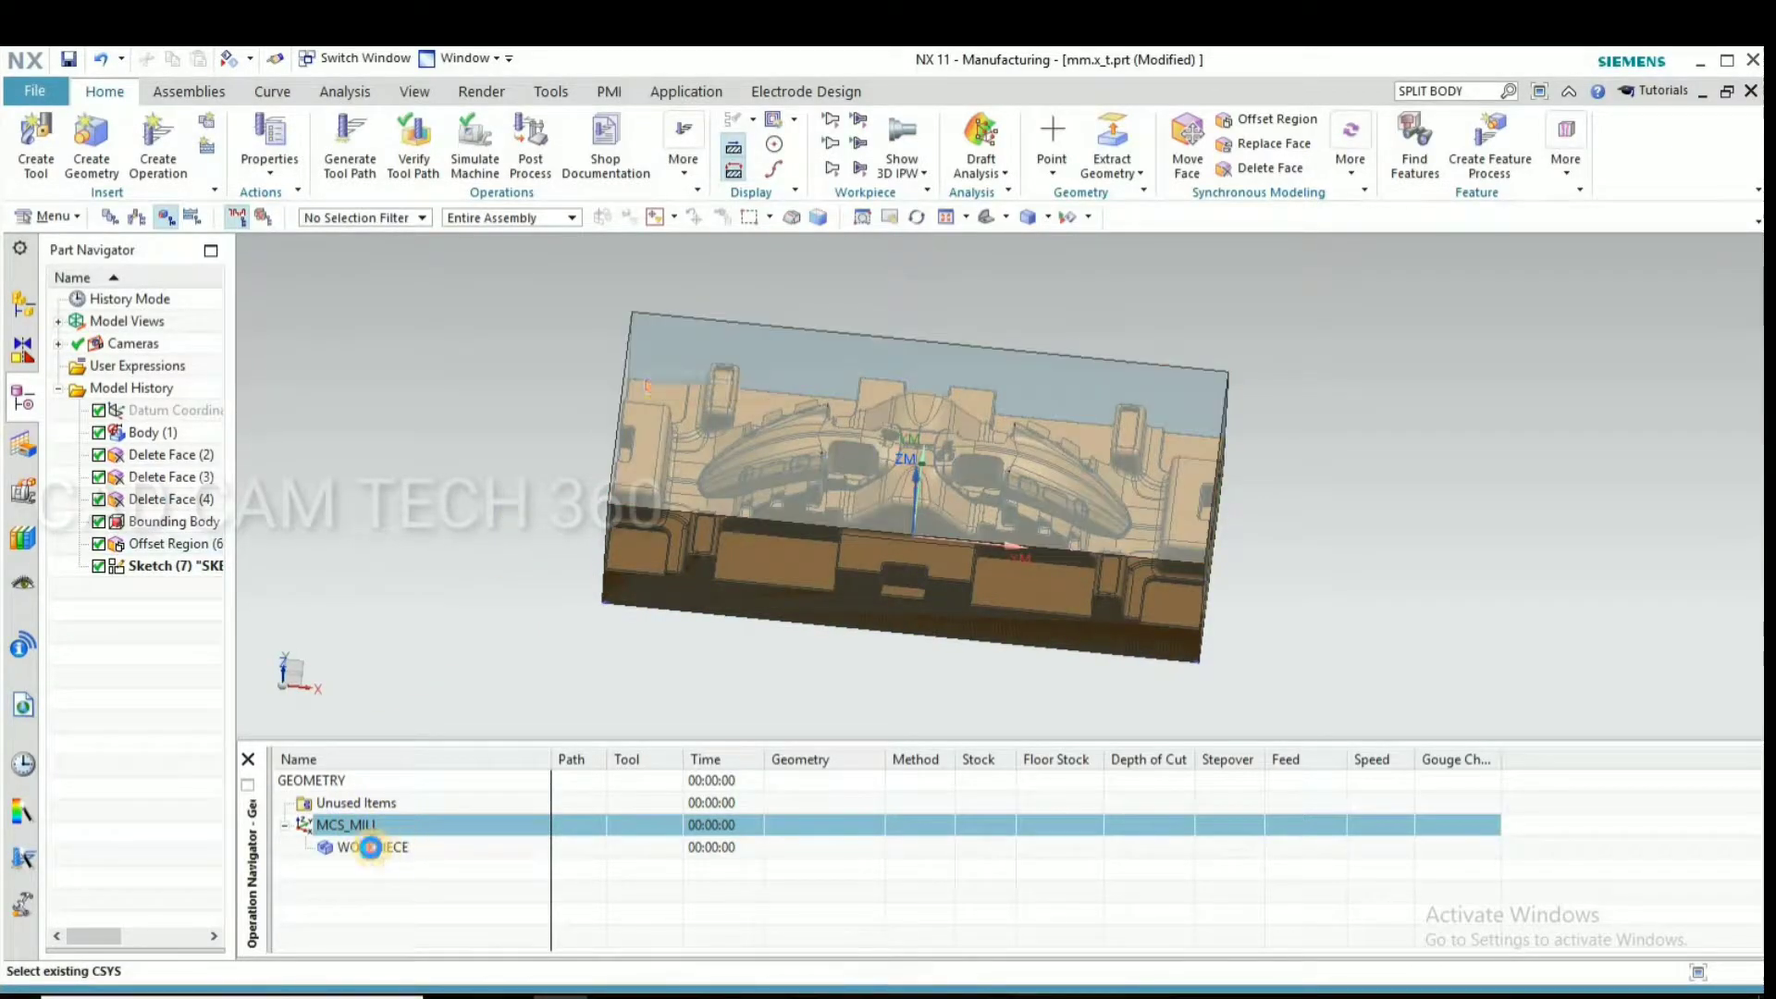
Specify the die body as the part geometry of WORKPIECE
double_click(370, 846)
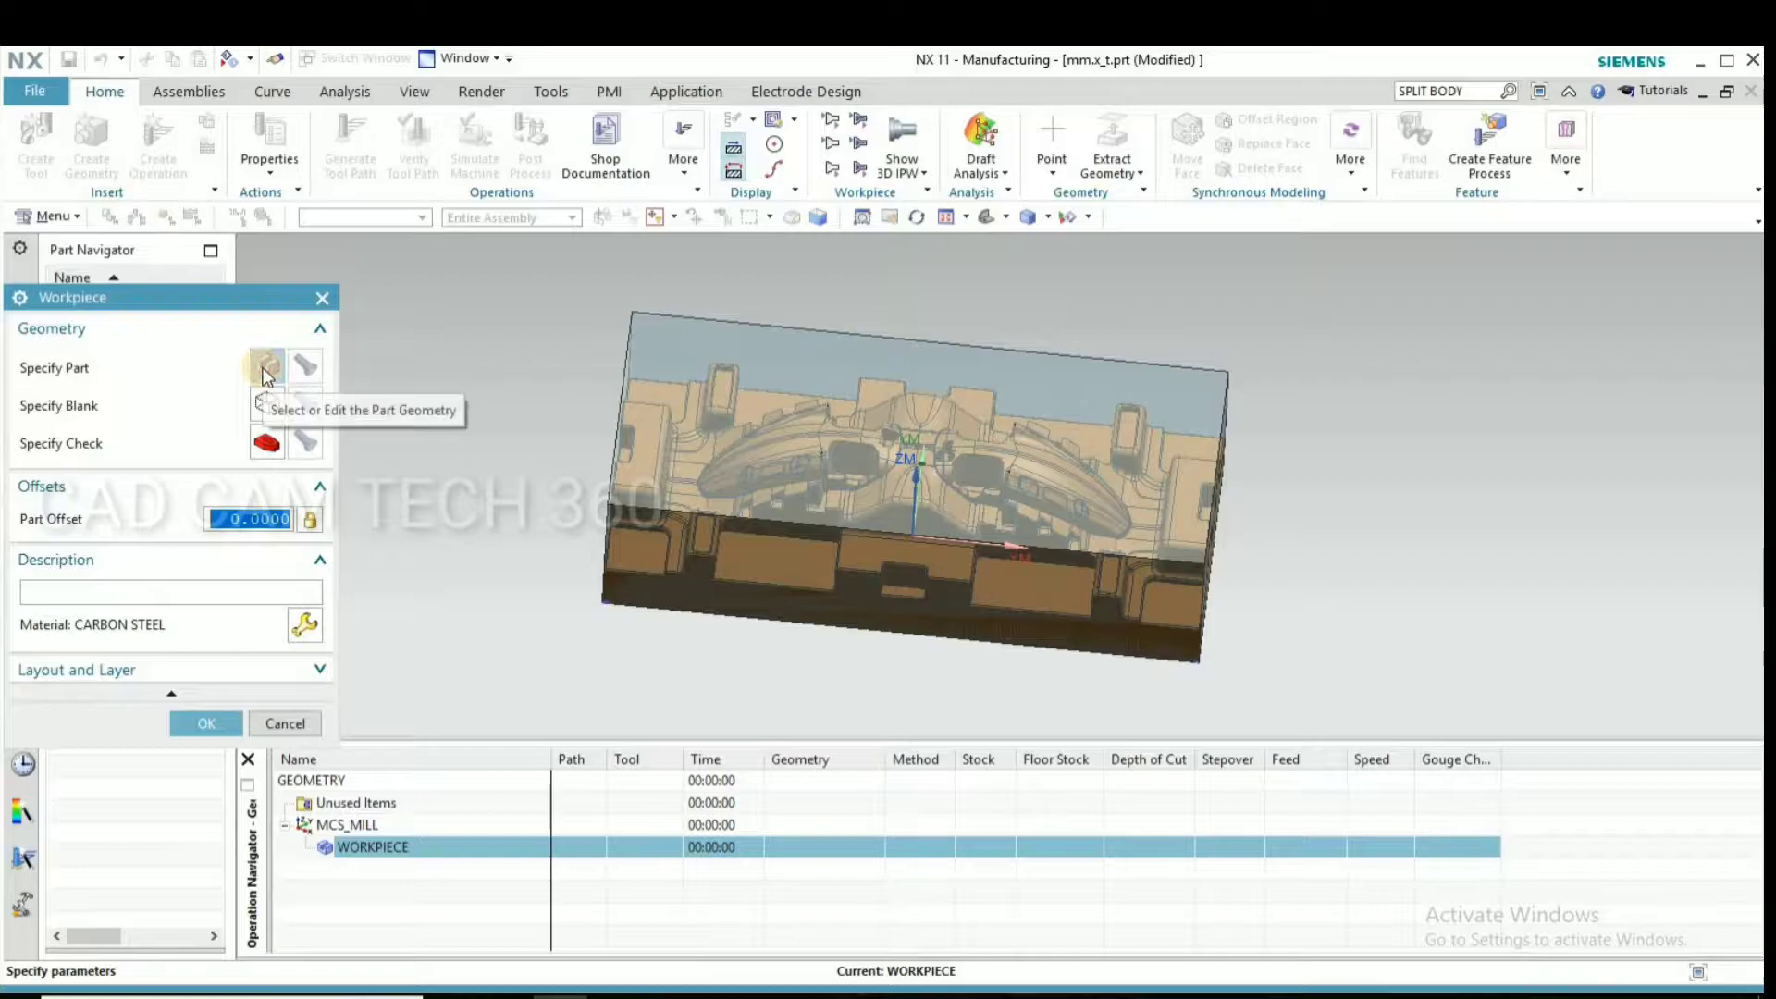
click(265, 370)
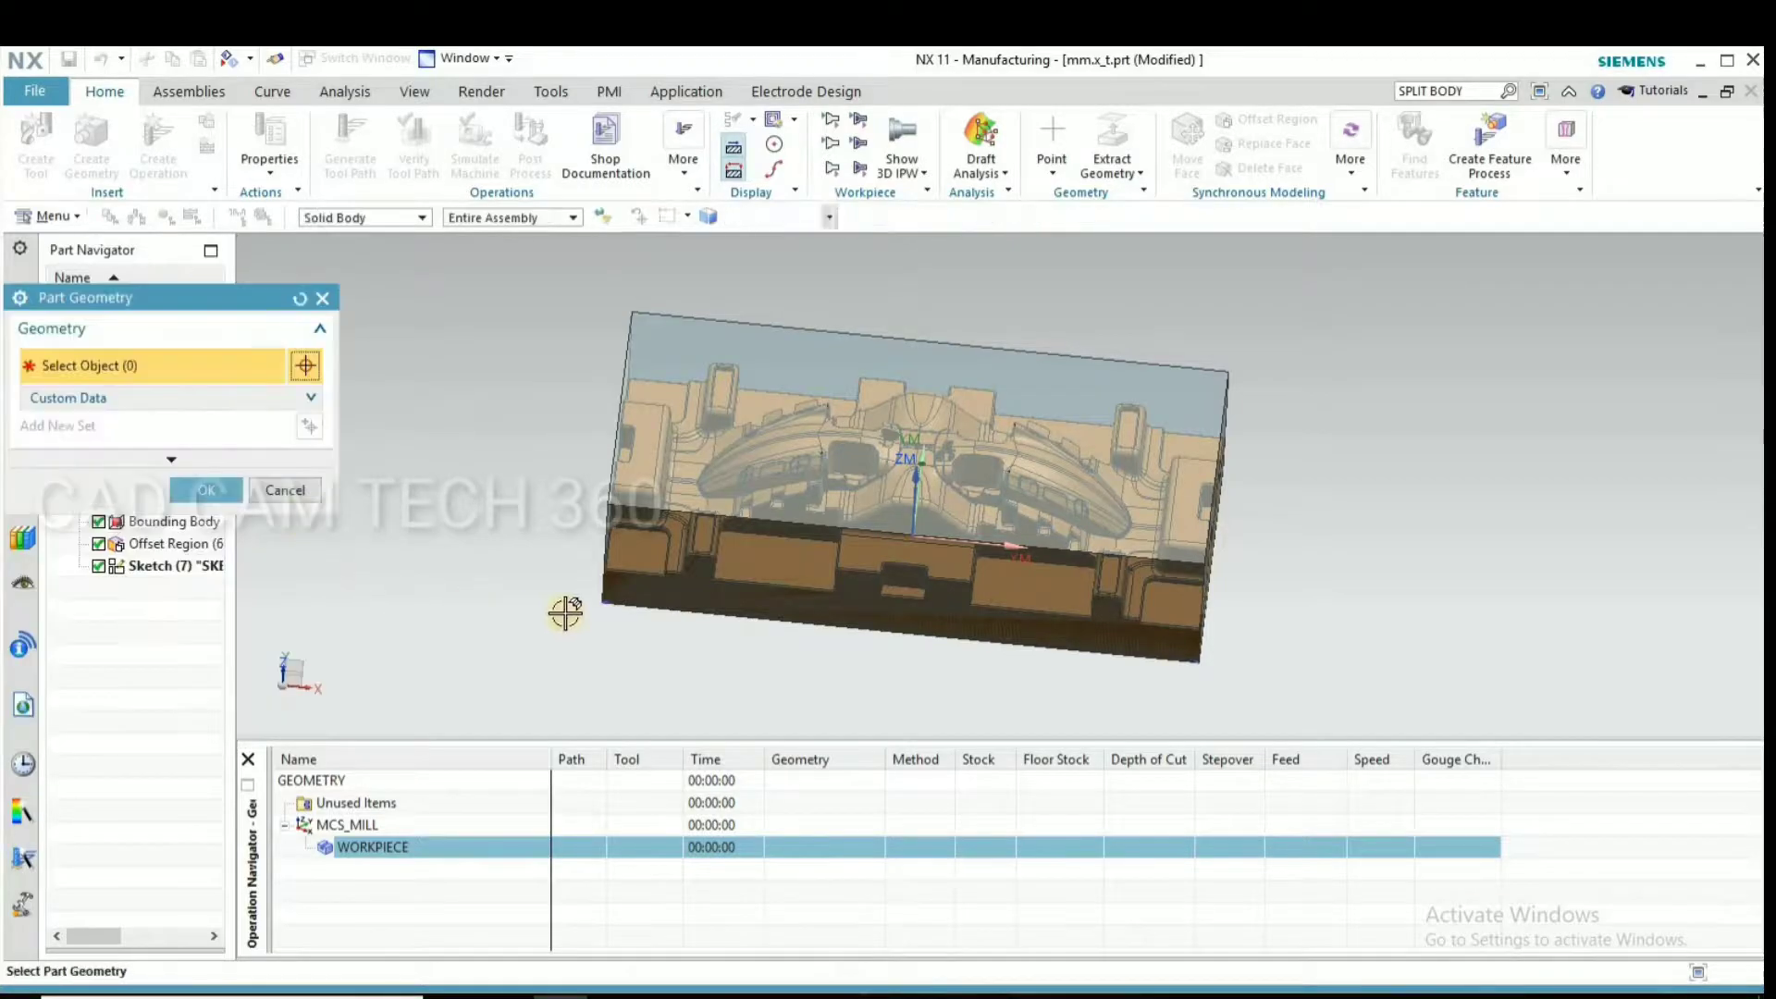
click(651, 589)
click(739, 633)
click(207, 520)
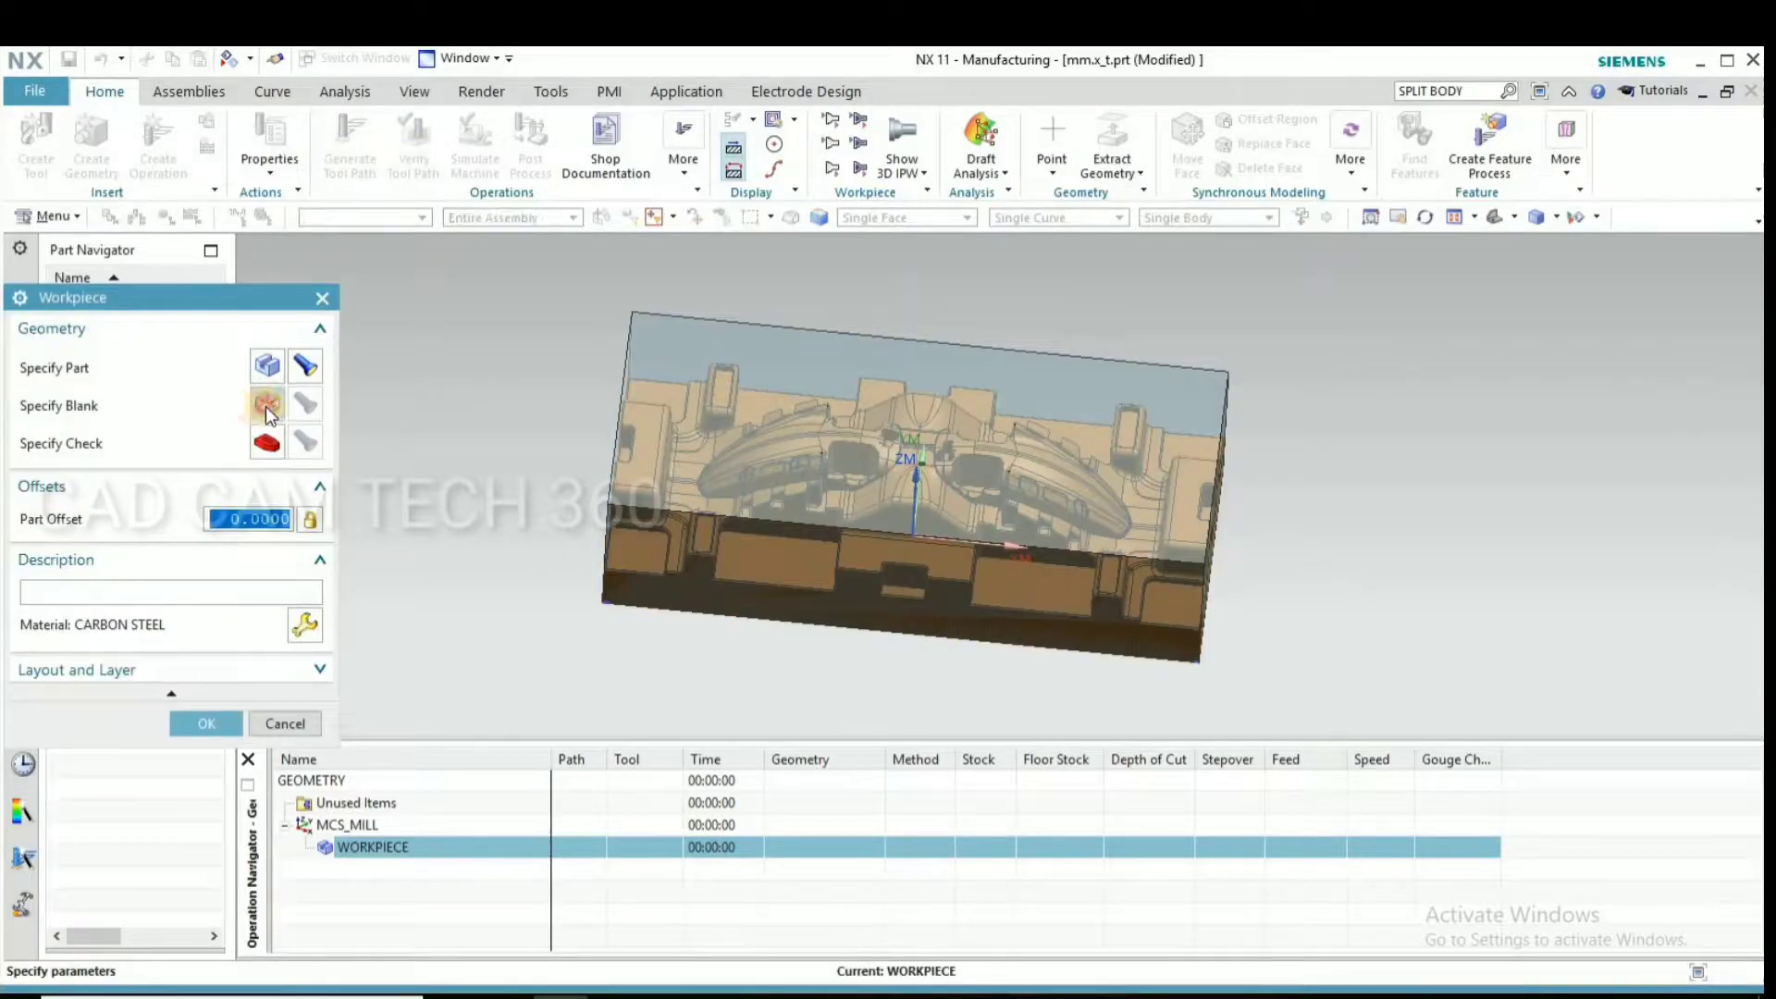
Specify the bounding body as the blank geometry of WORKPIECE and accept the workpiece definition
click(267, 407)
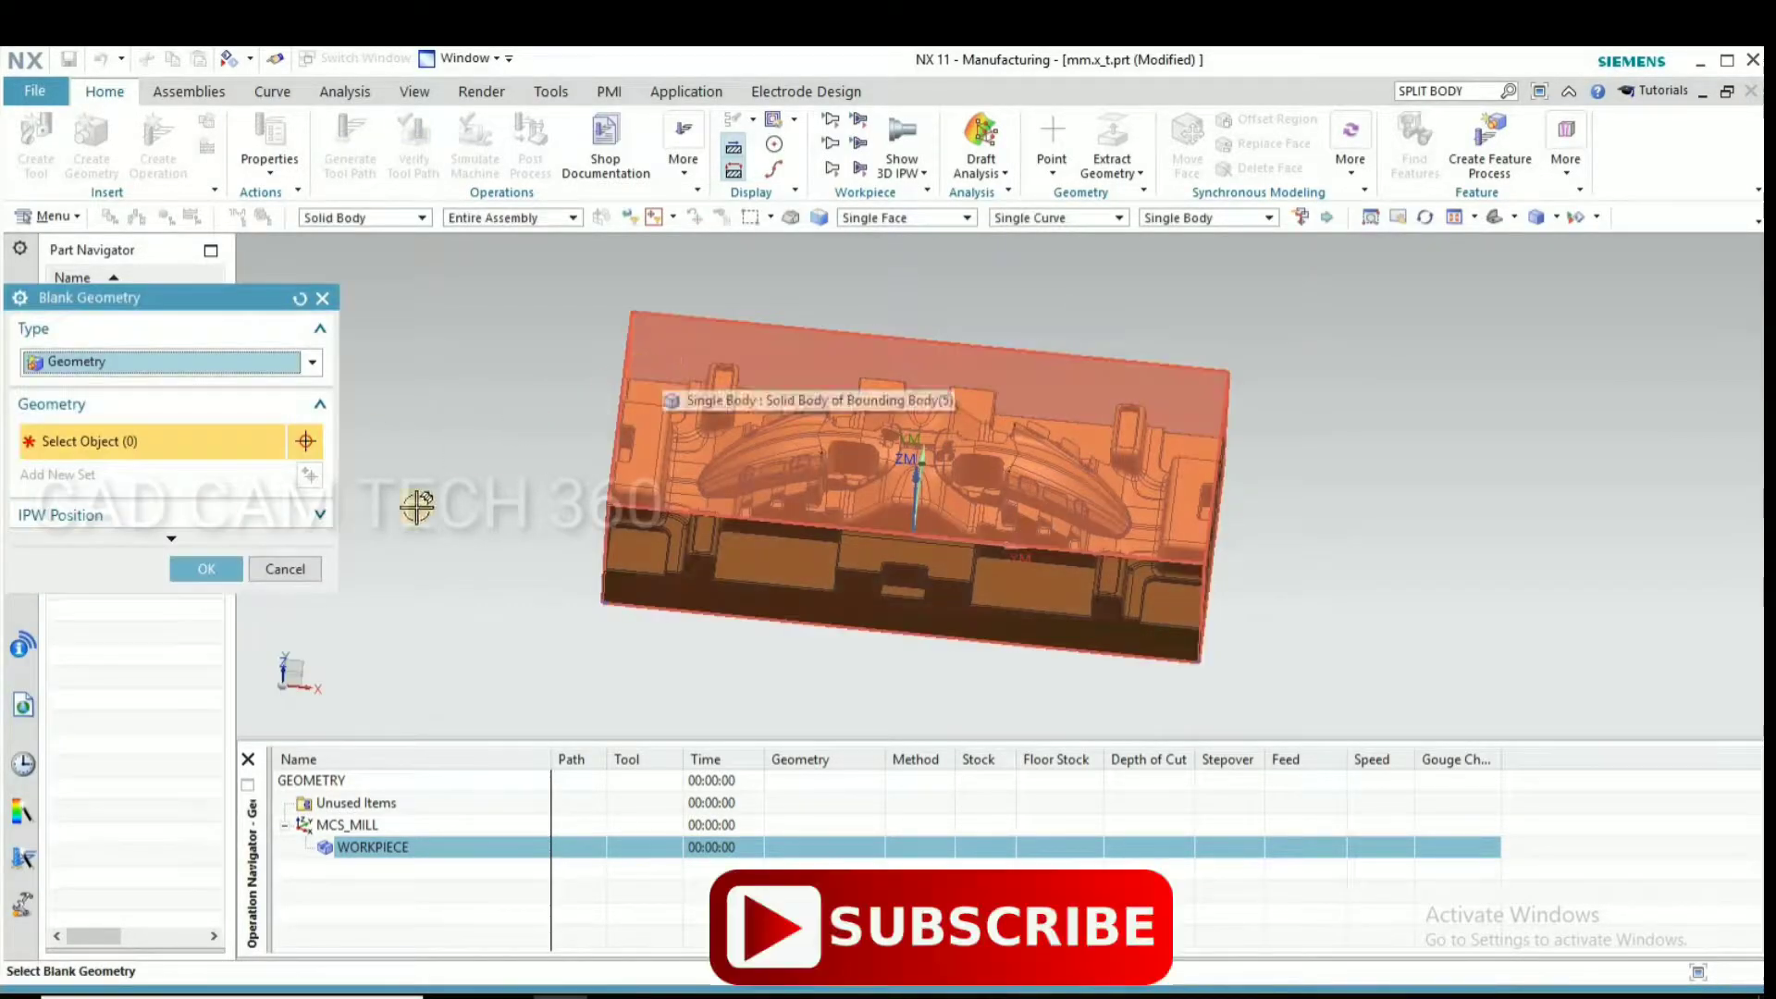
click(666, 412)
click(206, 568)
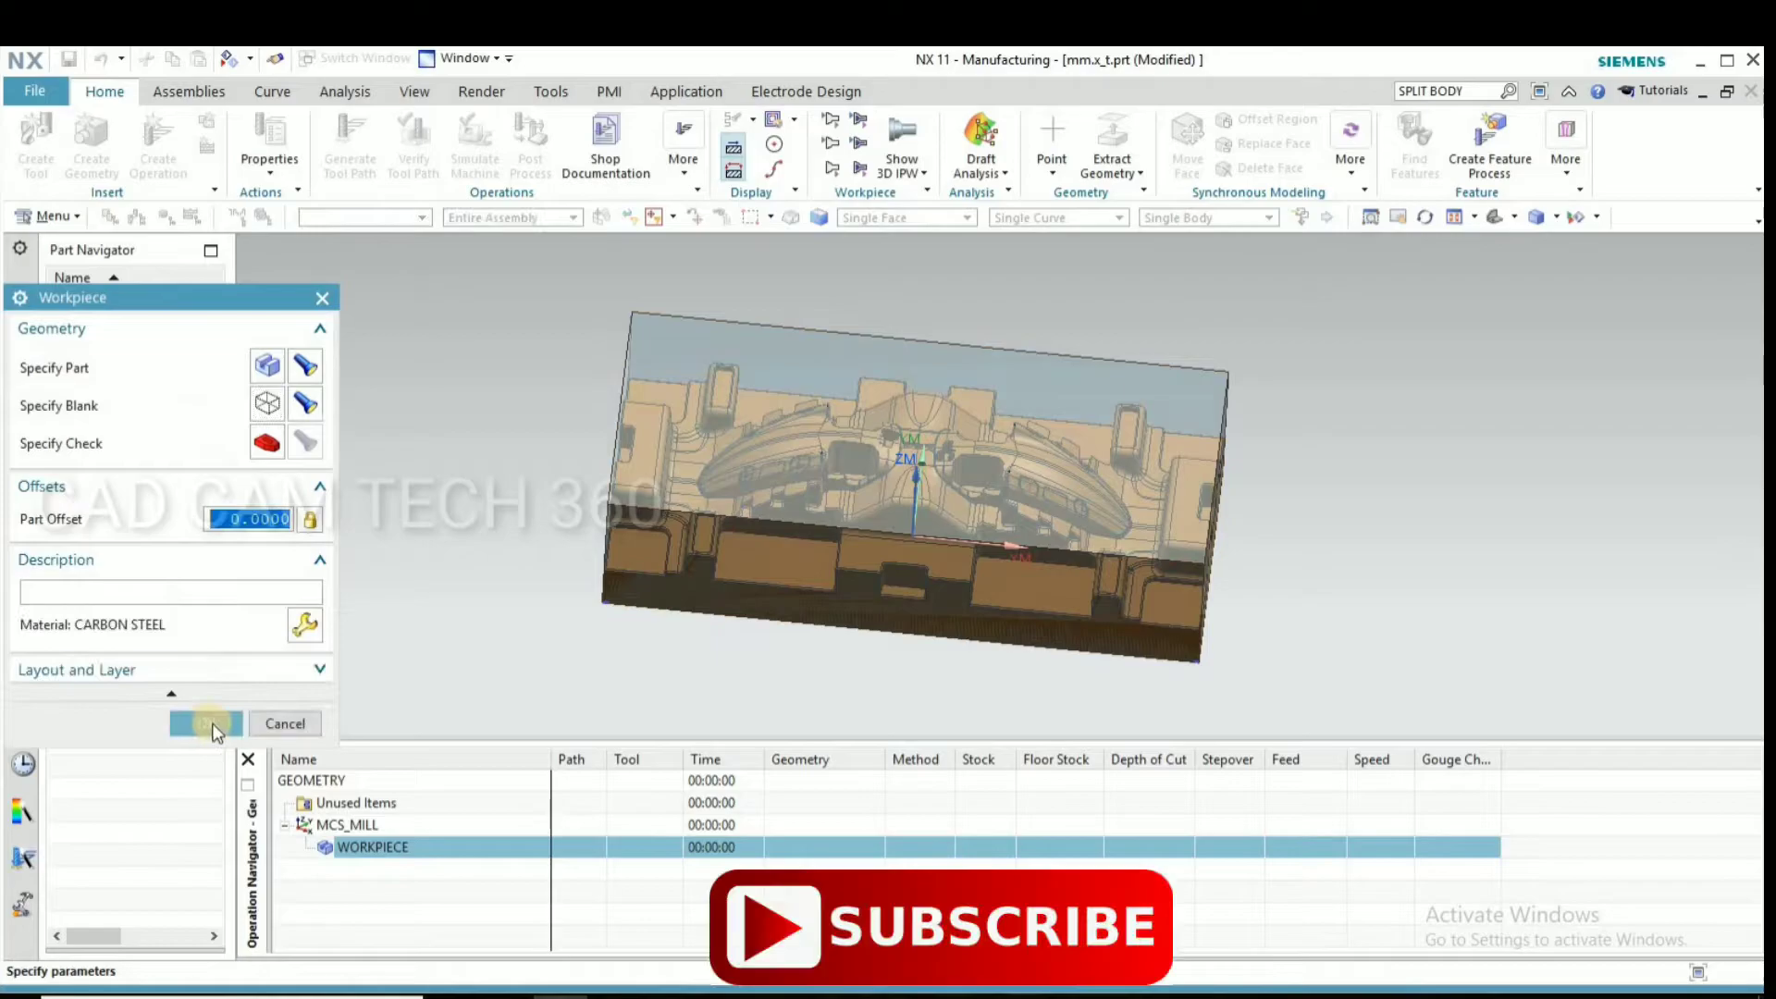
click(209, 724)
Hide the bounding body so that only the die part is displayed
middle_drag(551, 590, 614, 416)
click(597, 427)
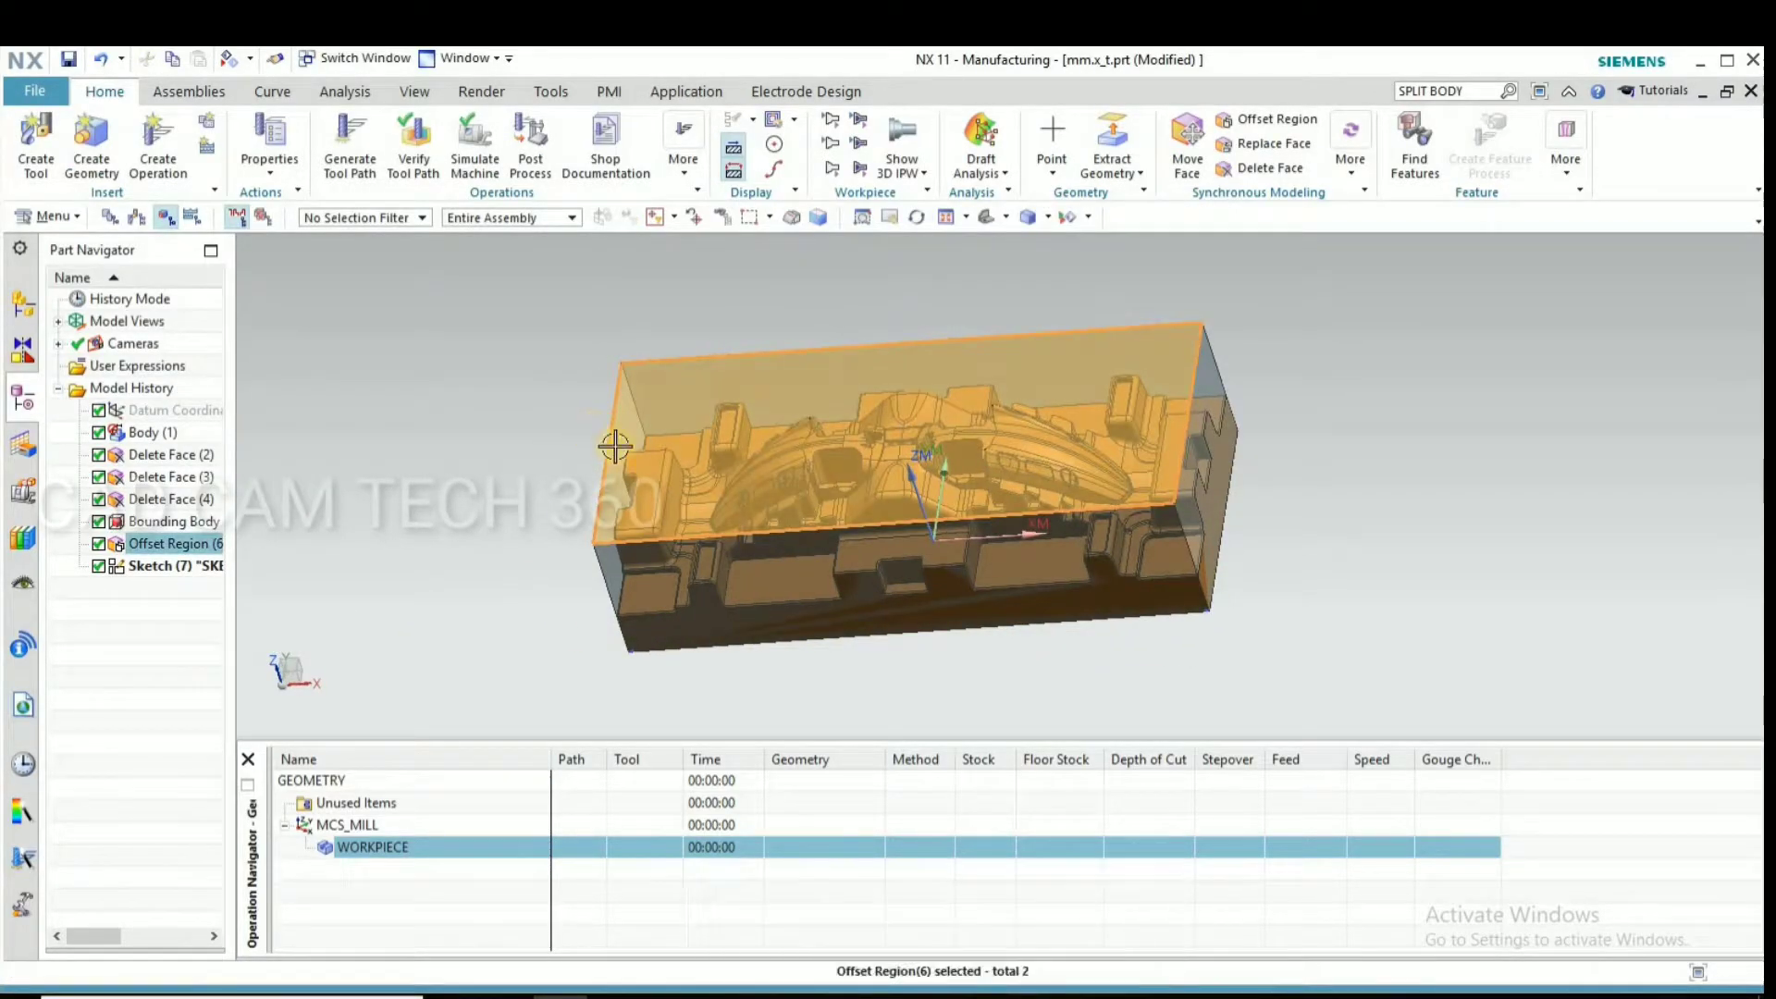
key(ctrl+b)
middle_drag(1212, 619, 1086, 591)
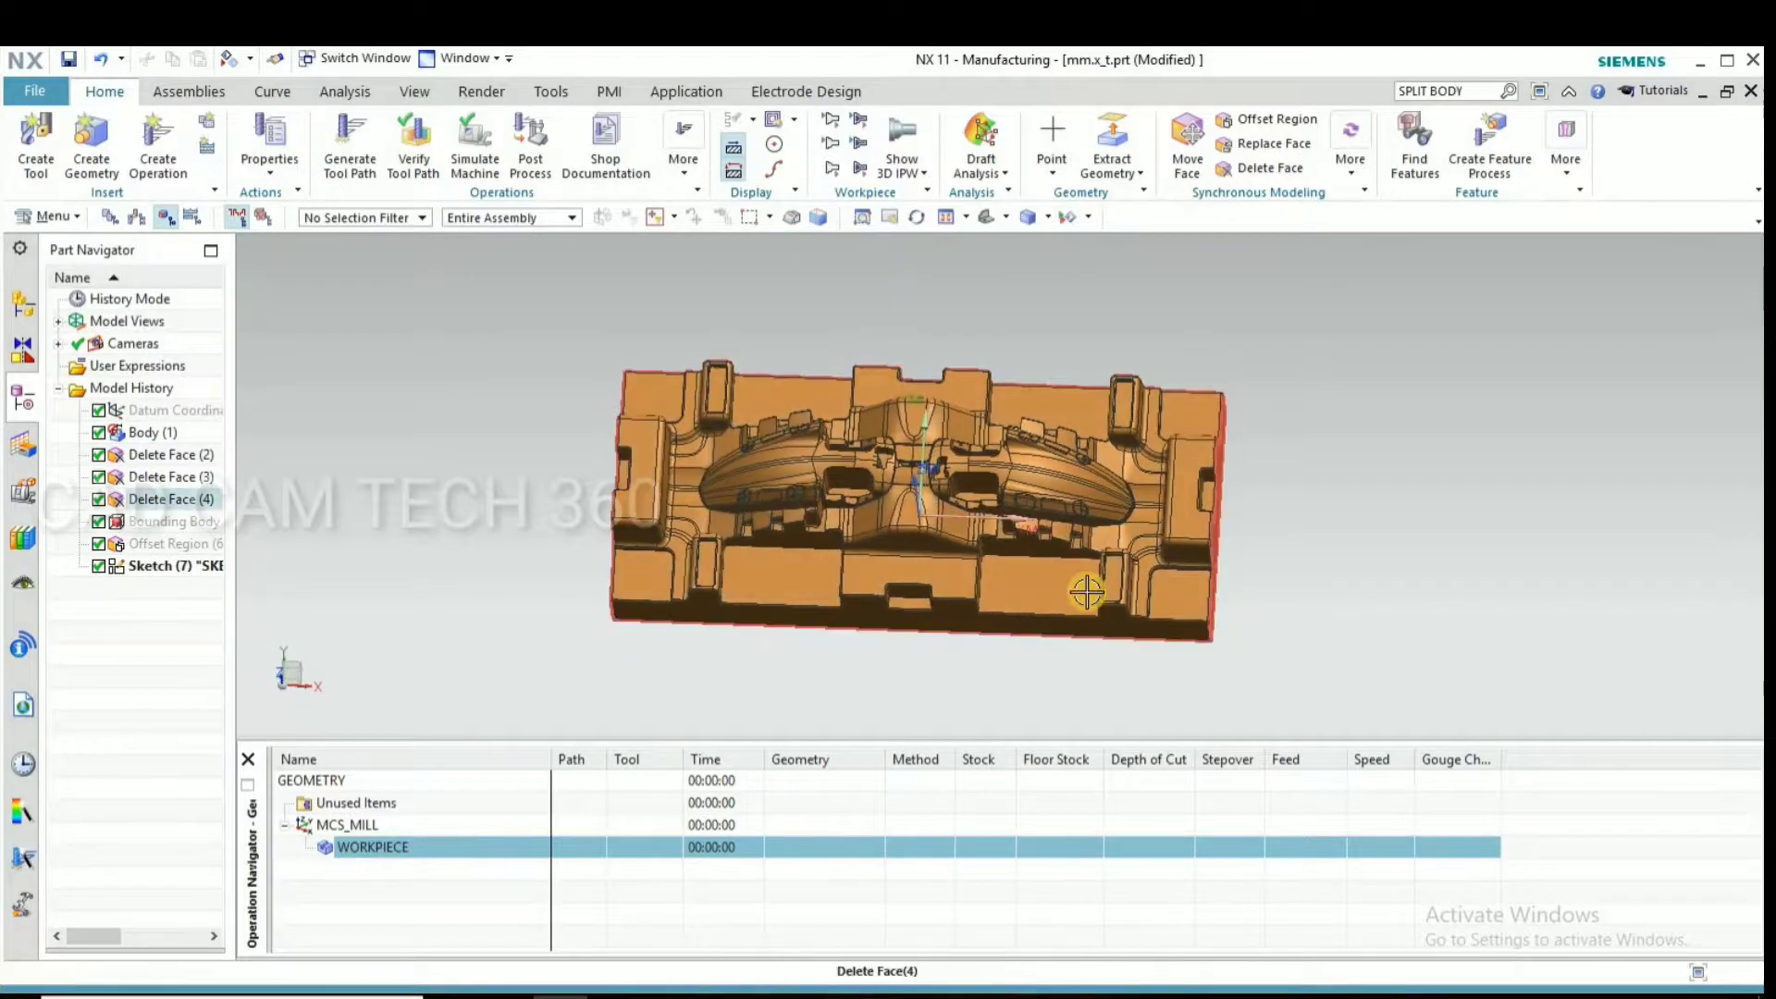
scroll(1078, 586, up, 3)
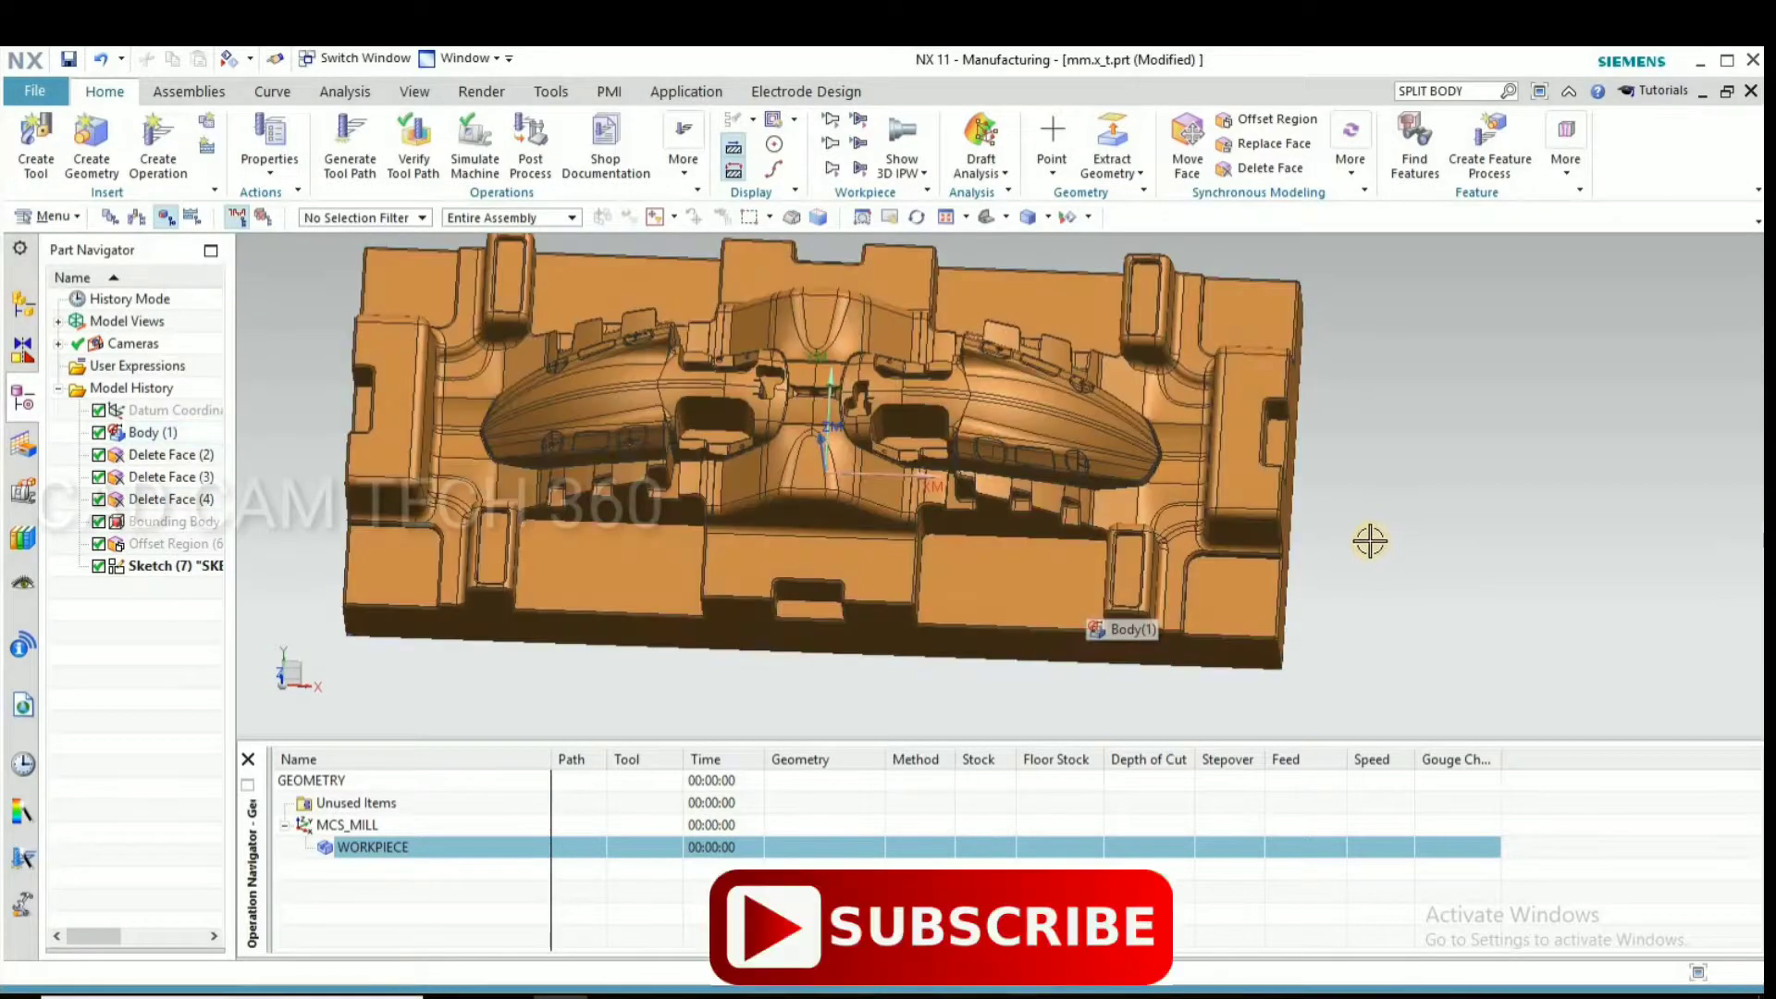
Insert a mill_contour Cavity Mill operation under WORKPIECE and set its stepover to 70 percent of the flat diameter
right_click(370, 846)
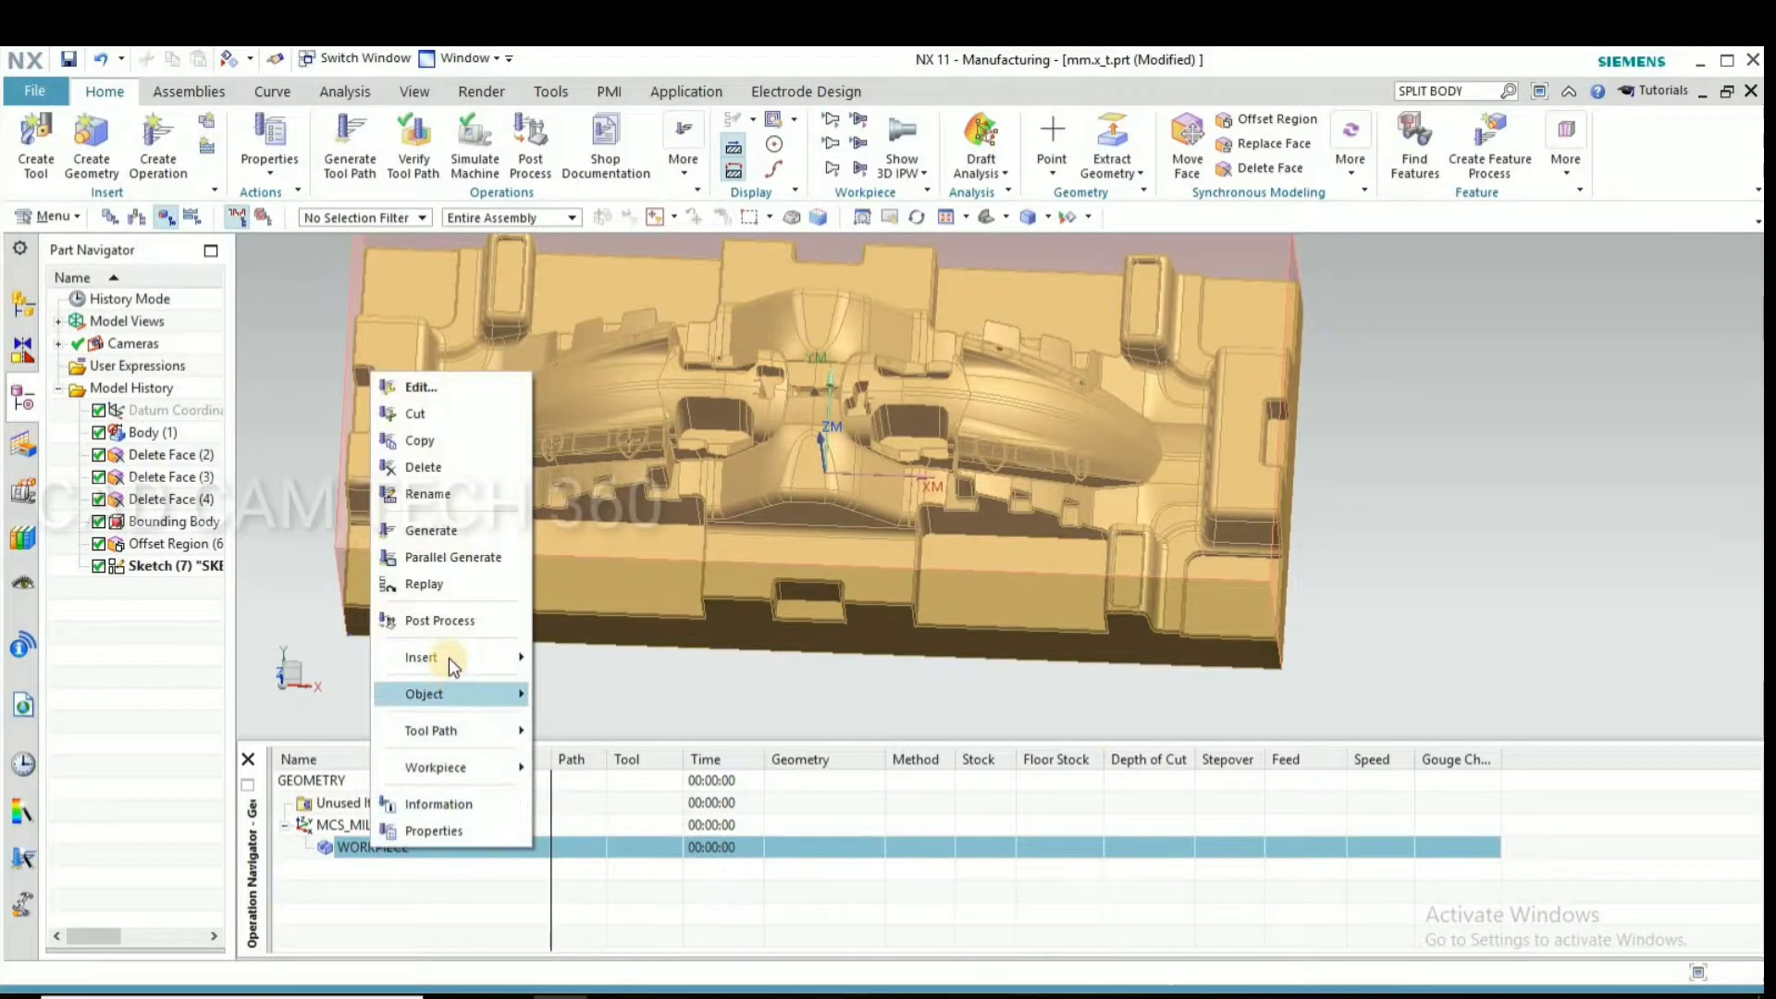
mouse_move(448, 658)
click(610, 664)
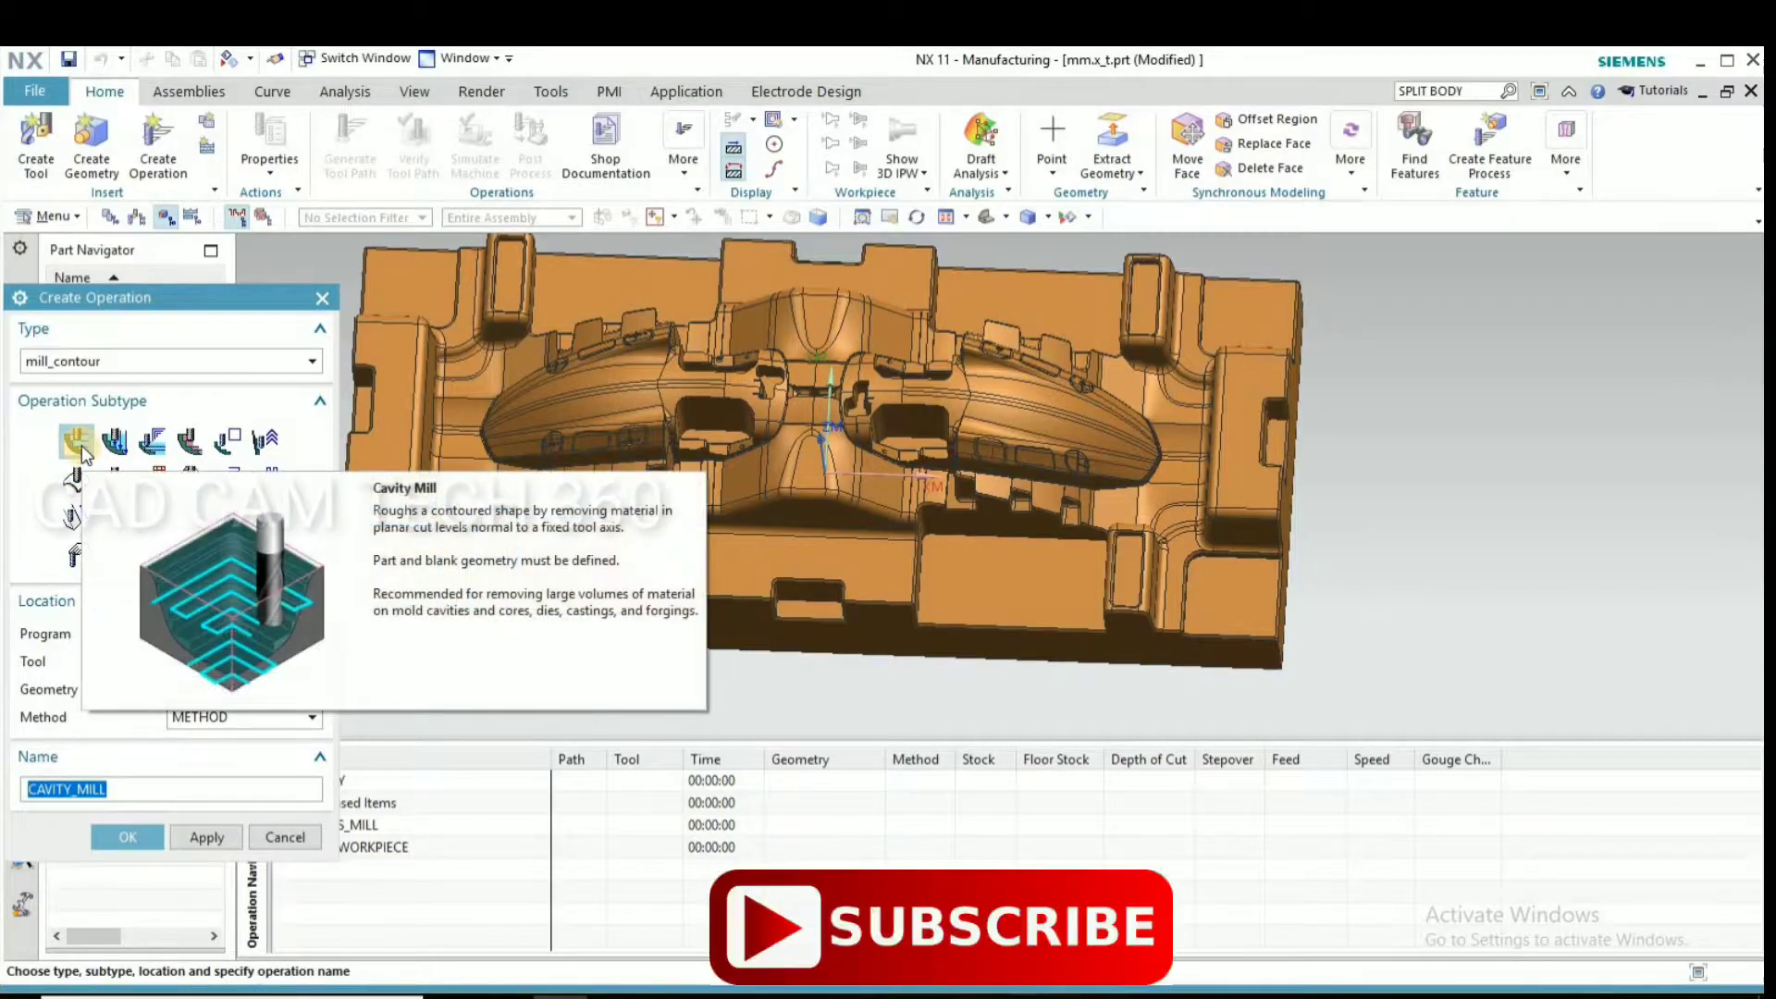
click(121, 841)
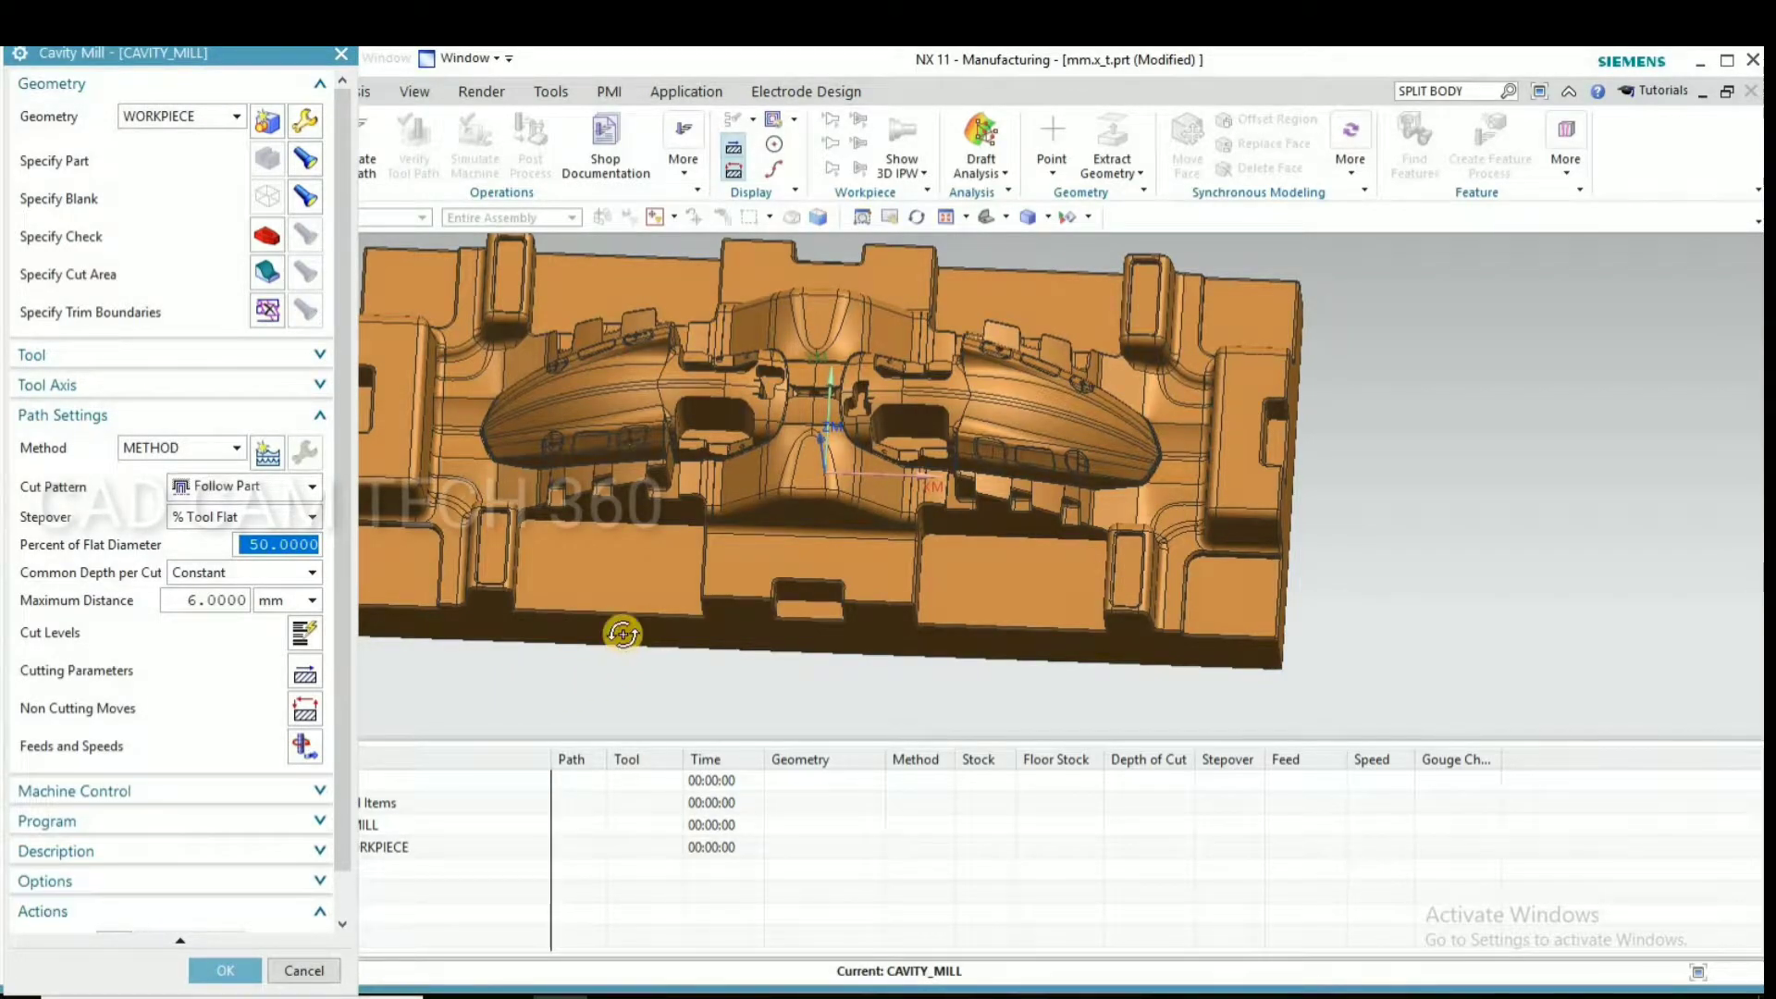
middle_drag(623, 634, 519, 646)
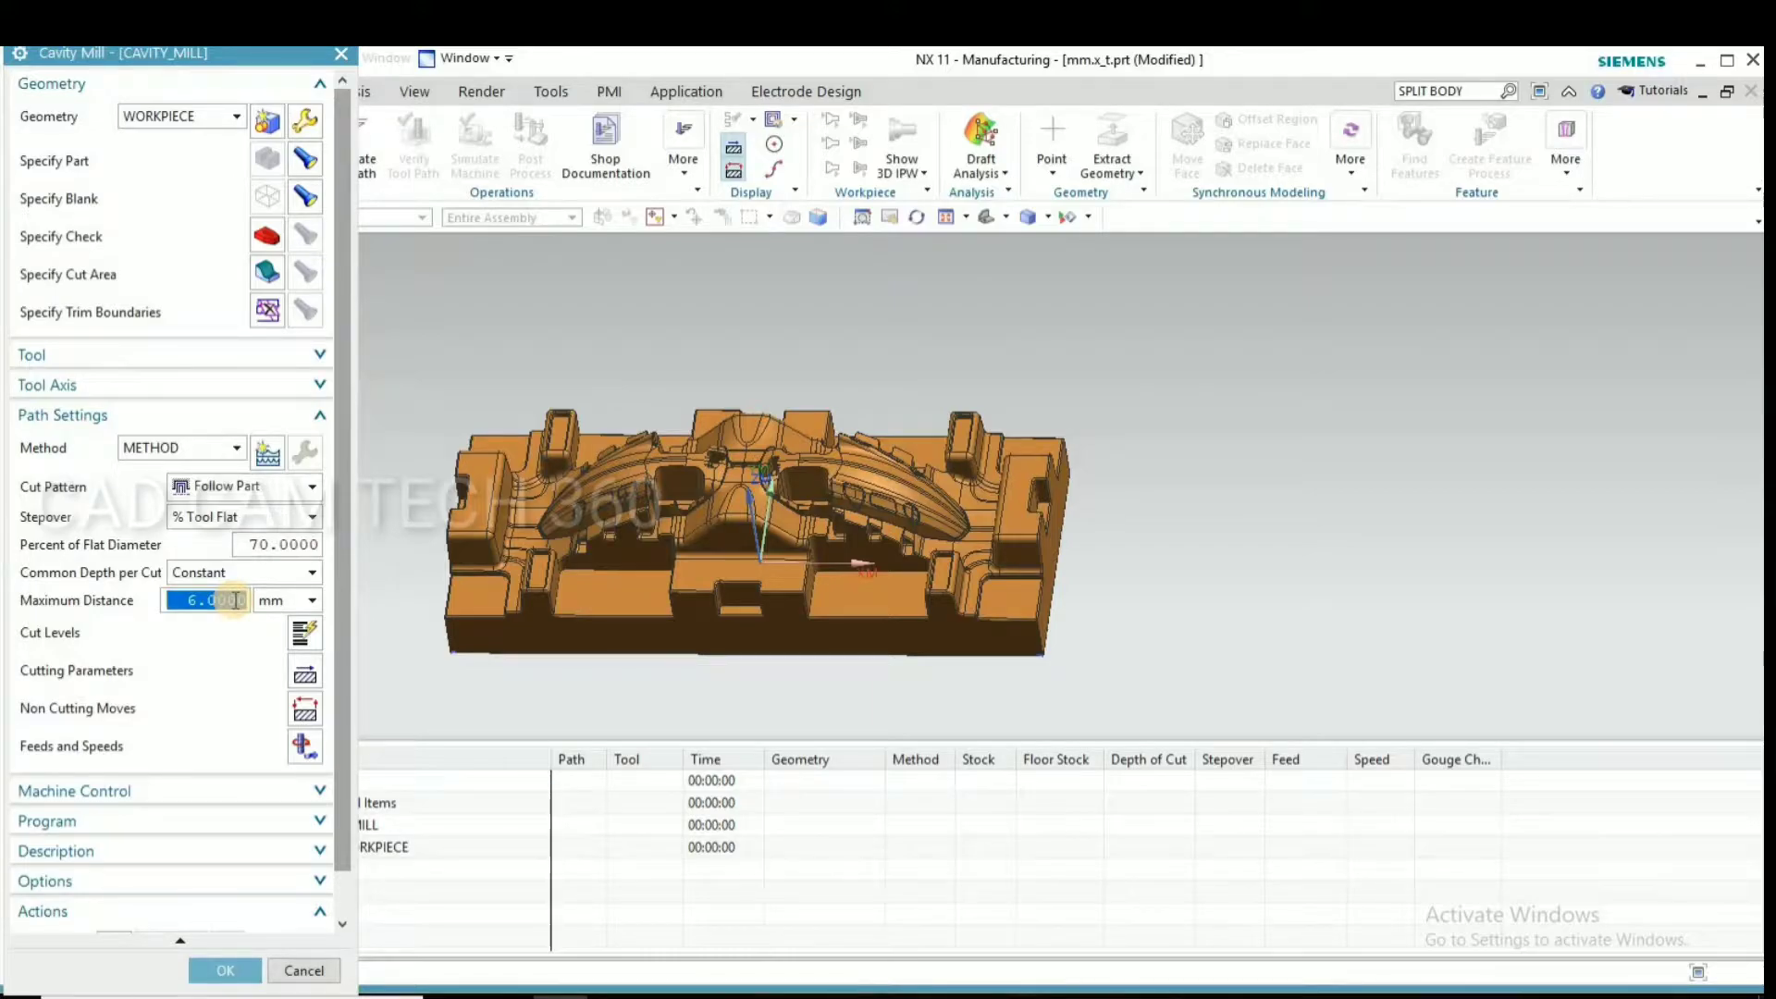
Set the maximum cut depth to 3 mm, the part side stock to 1 and the blank stock to 0.5
text(3)
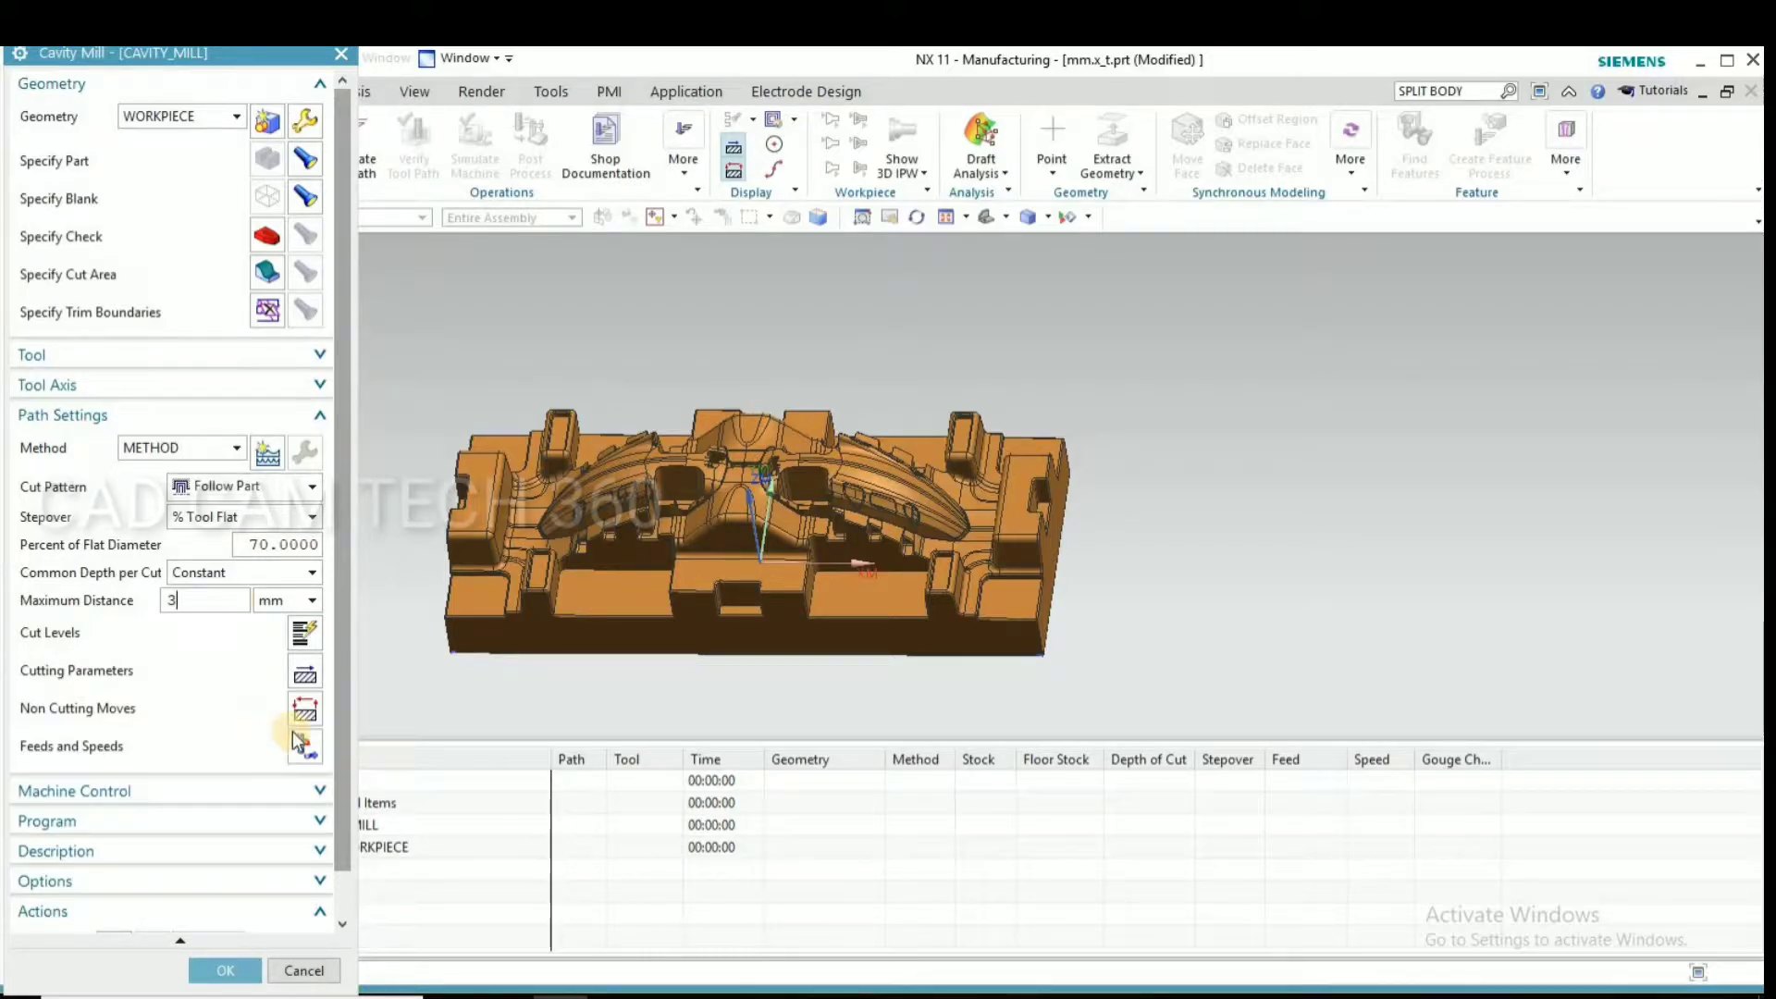
click(306, 678)
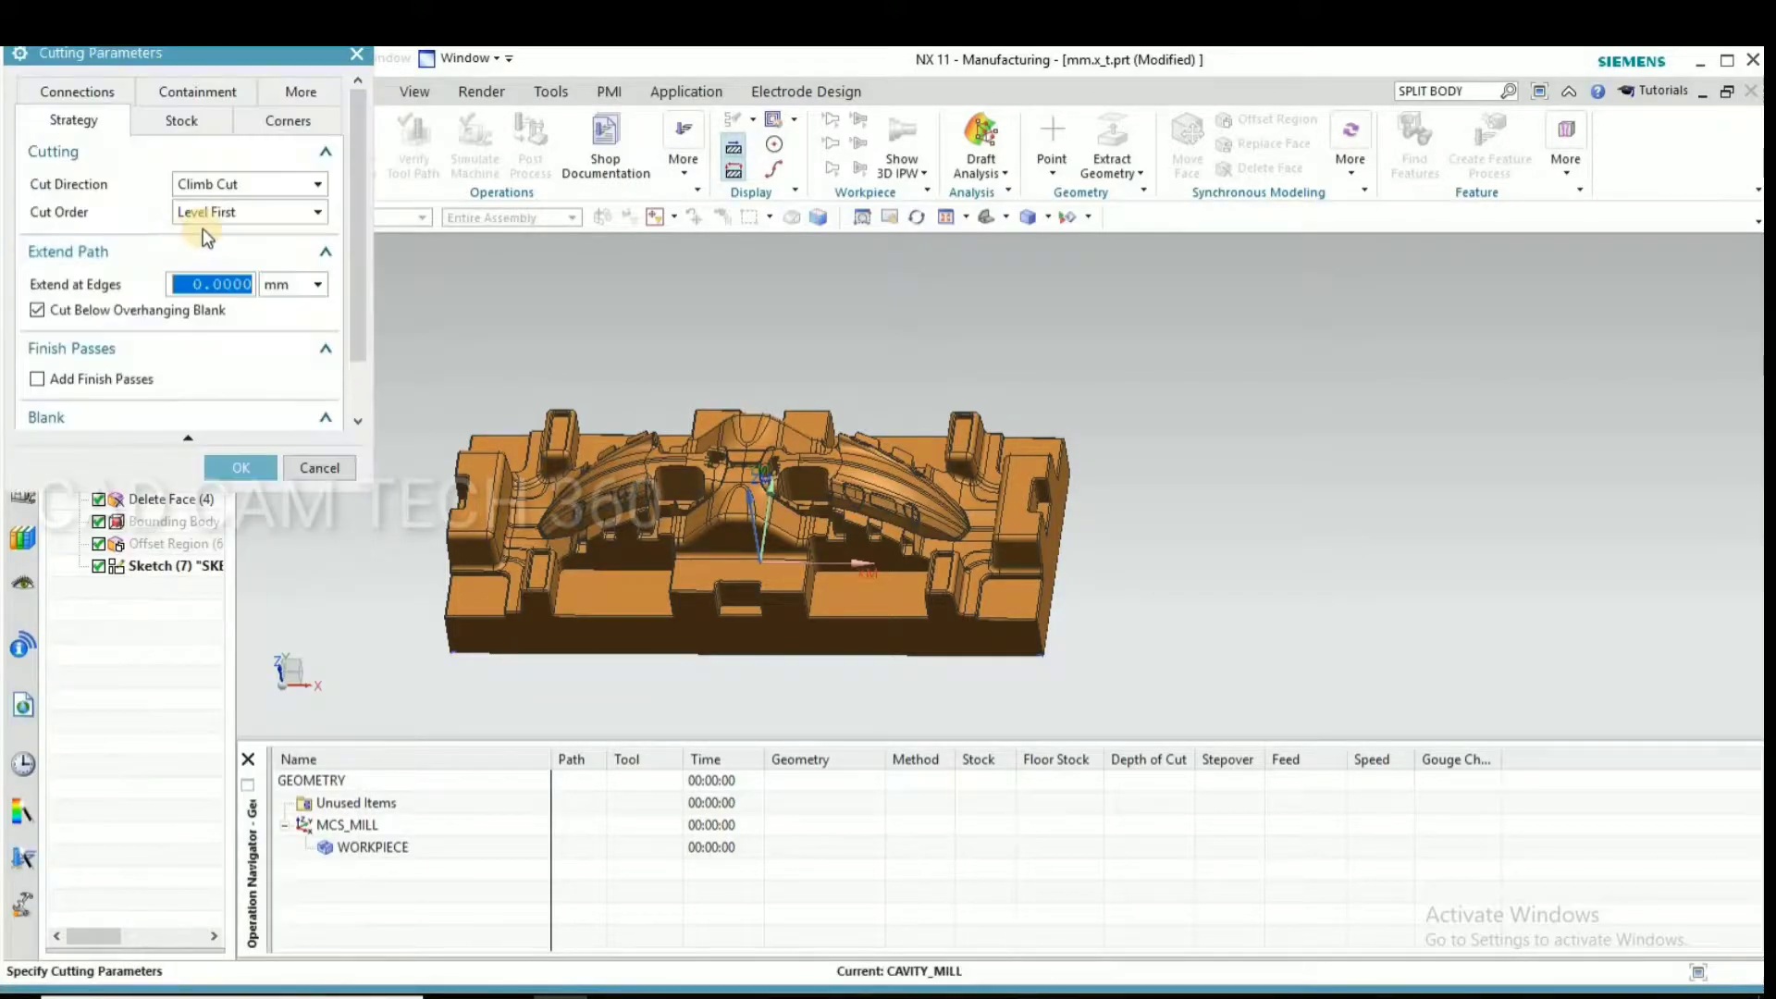
click(182, 120)
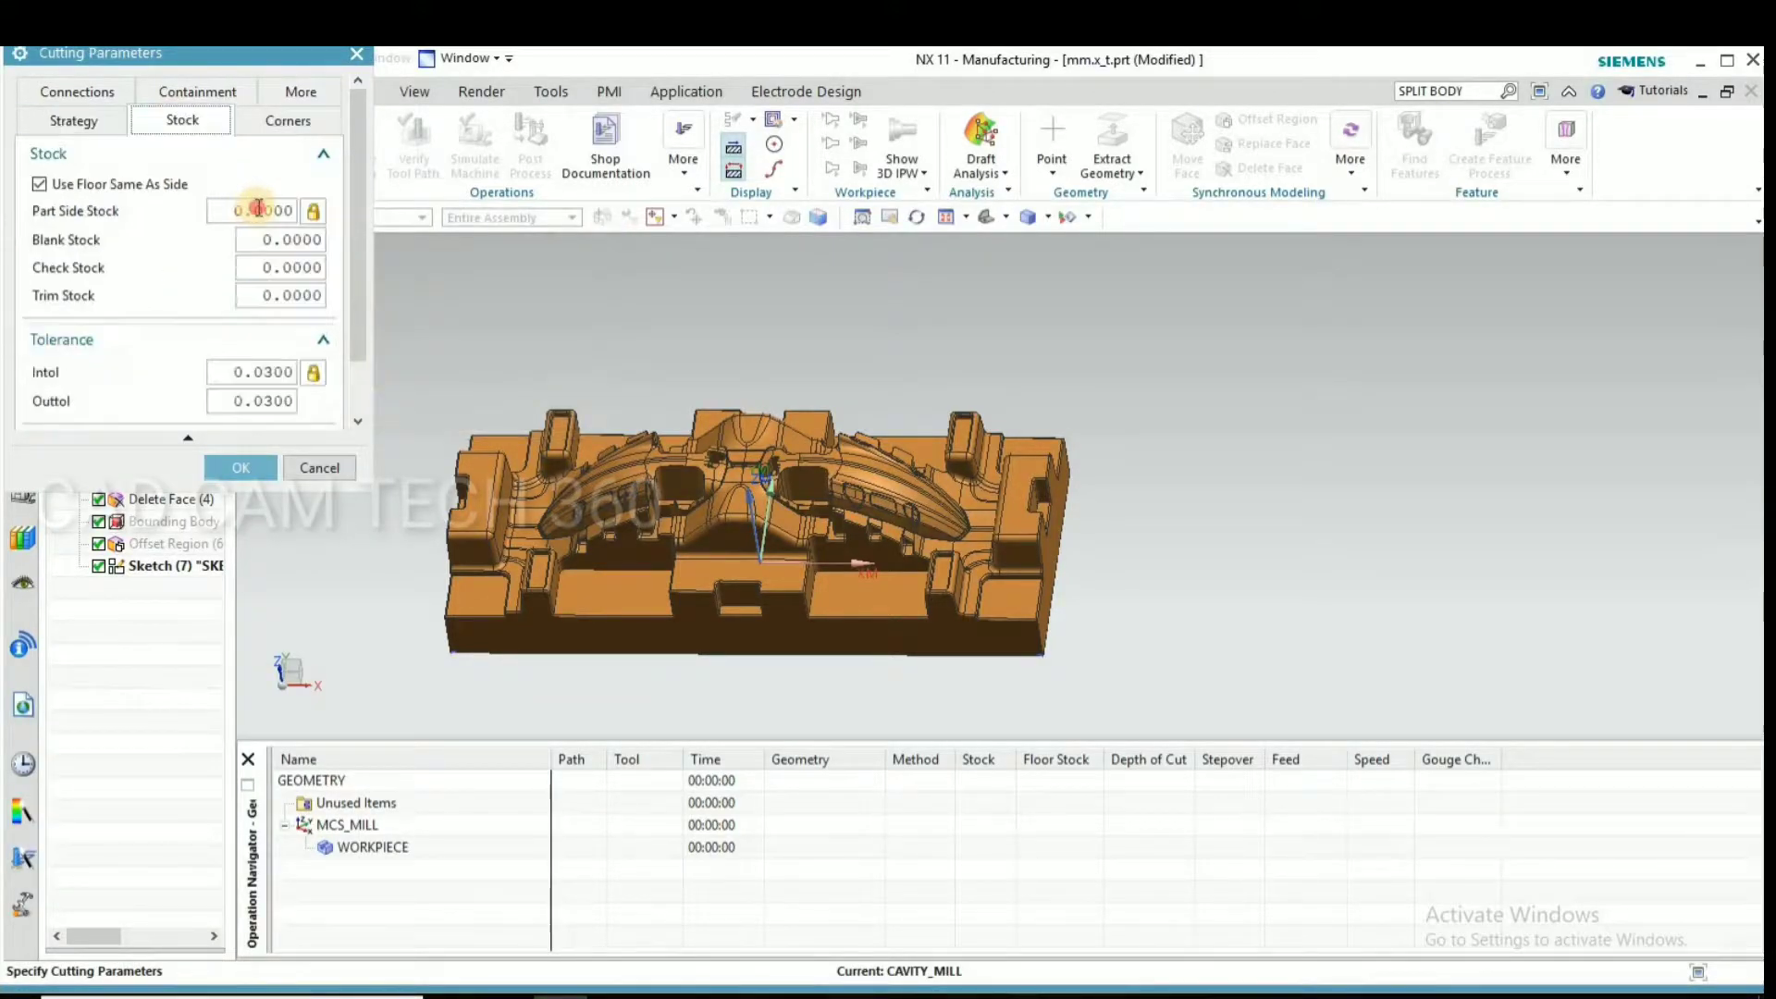
text(1)
click(263, 240)
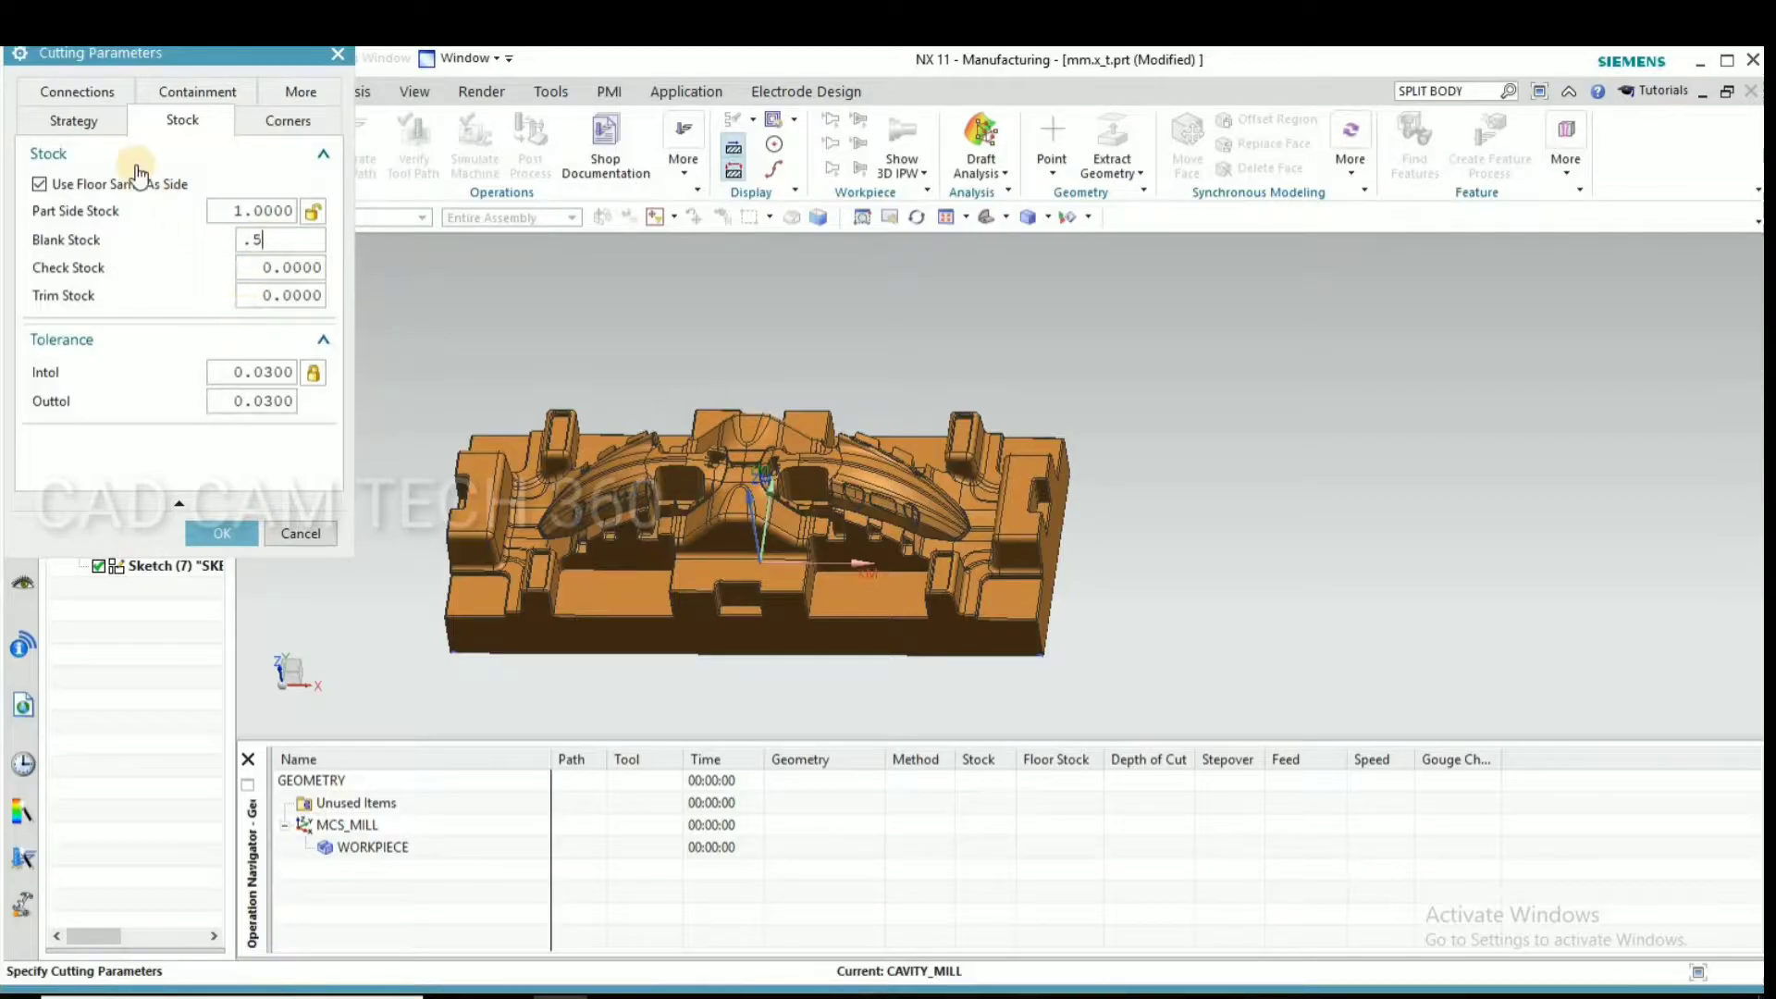
click(74, 90)
click(220, 529)
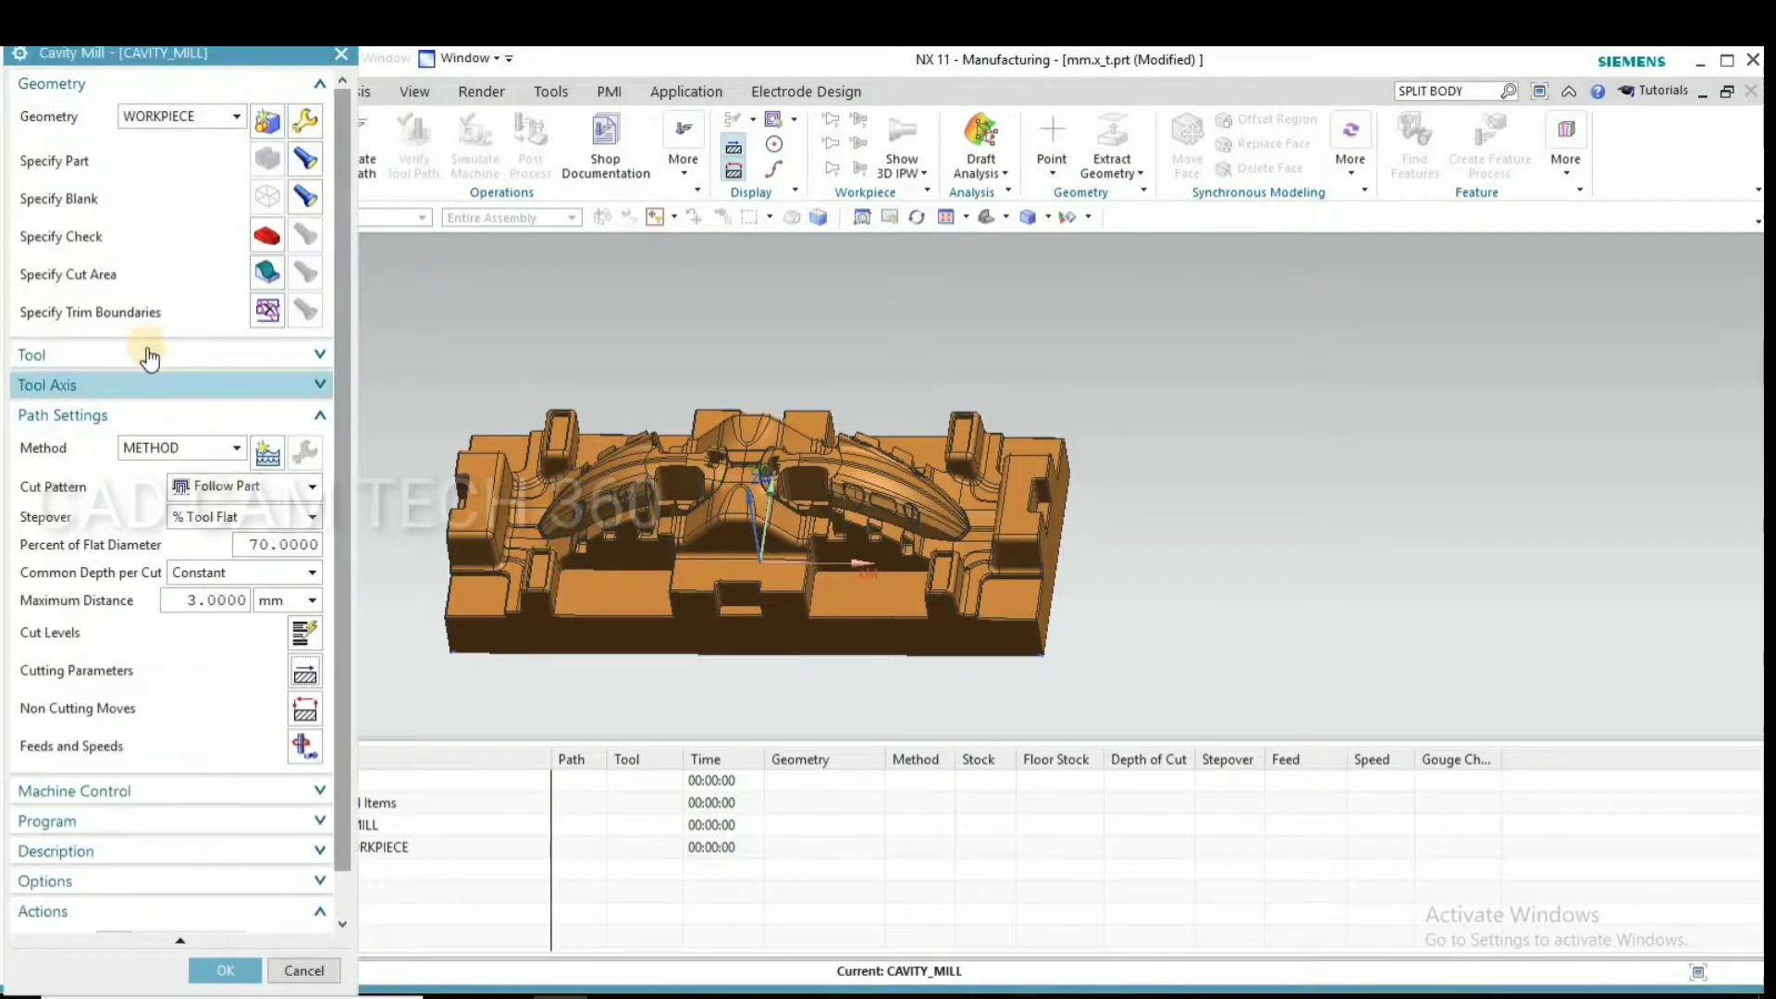
Create a mill_contour milling tool named bull_50 with a diameter of 50 and a lower radius of 0
click(148, 359)
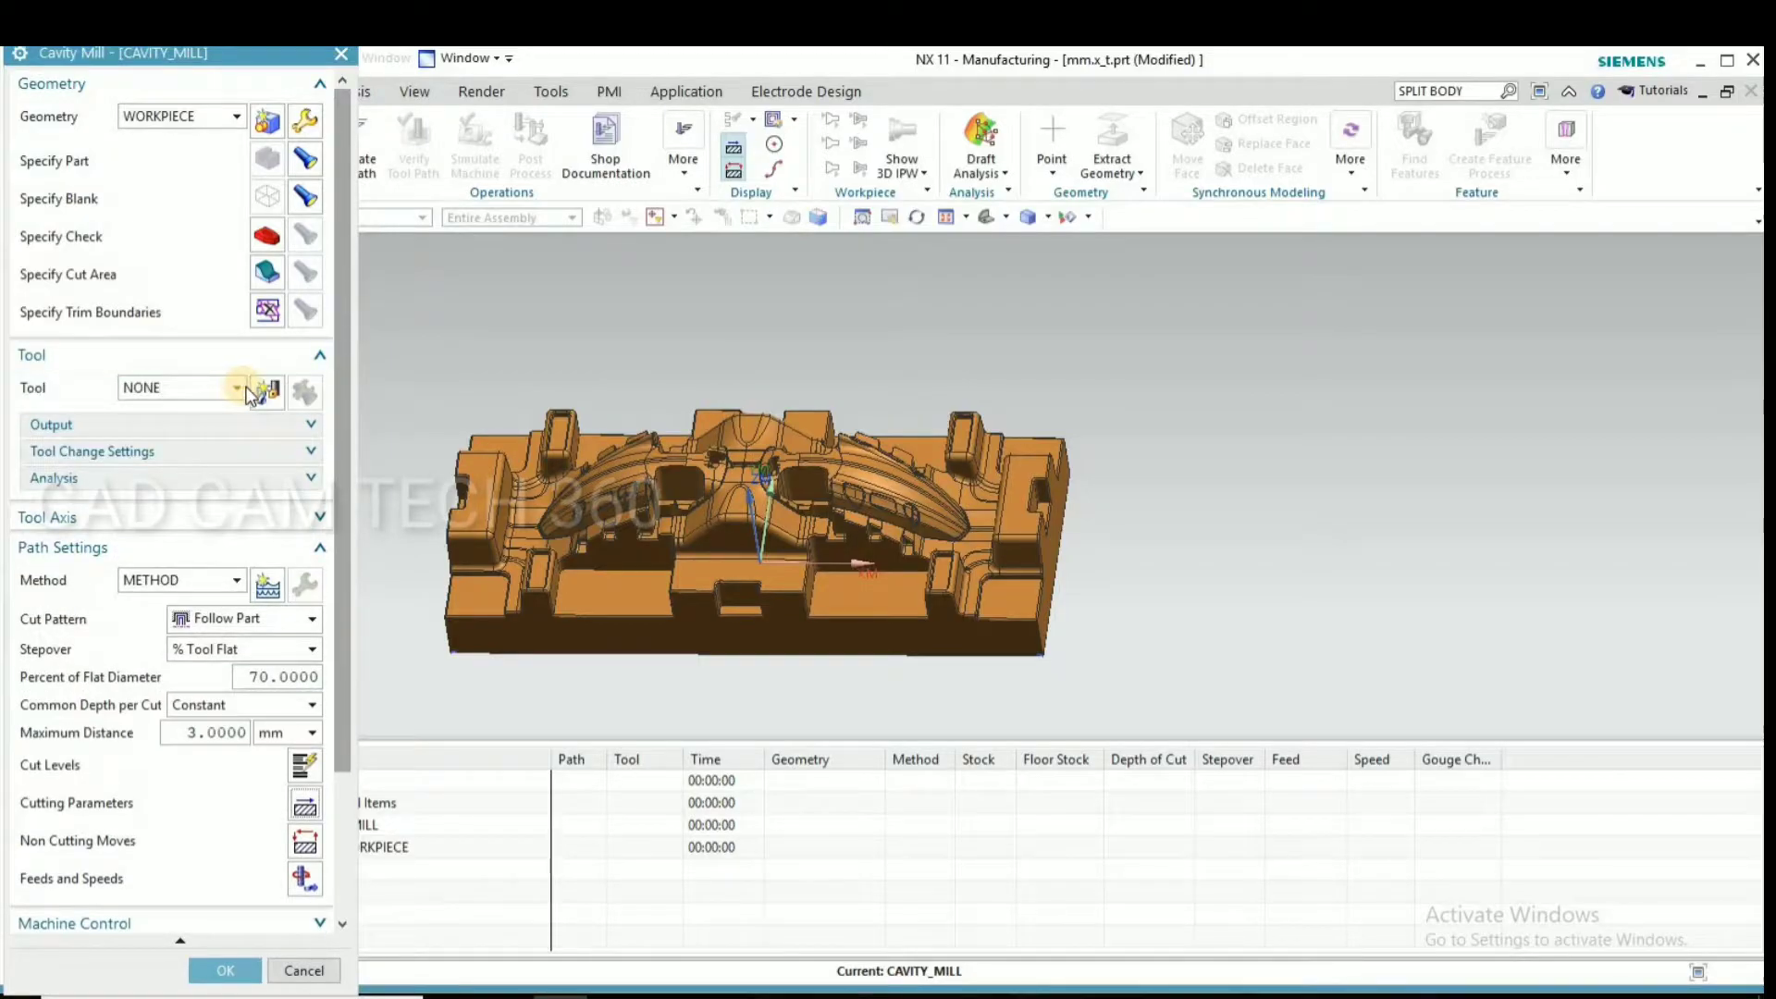
click(257, 389)
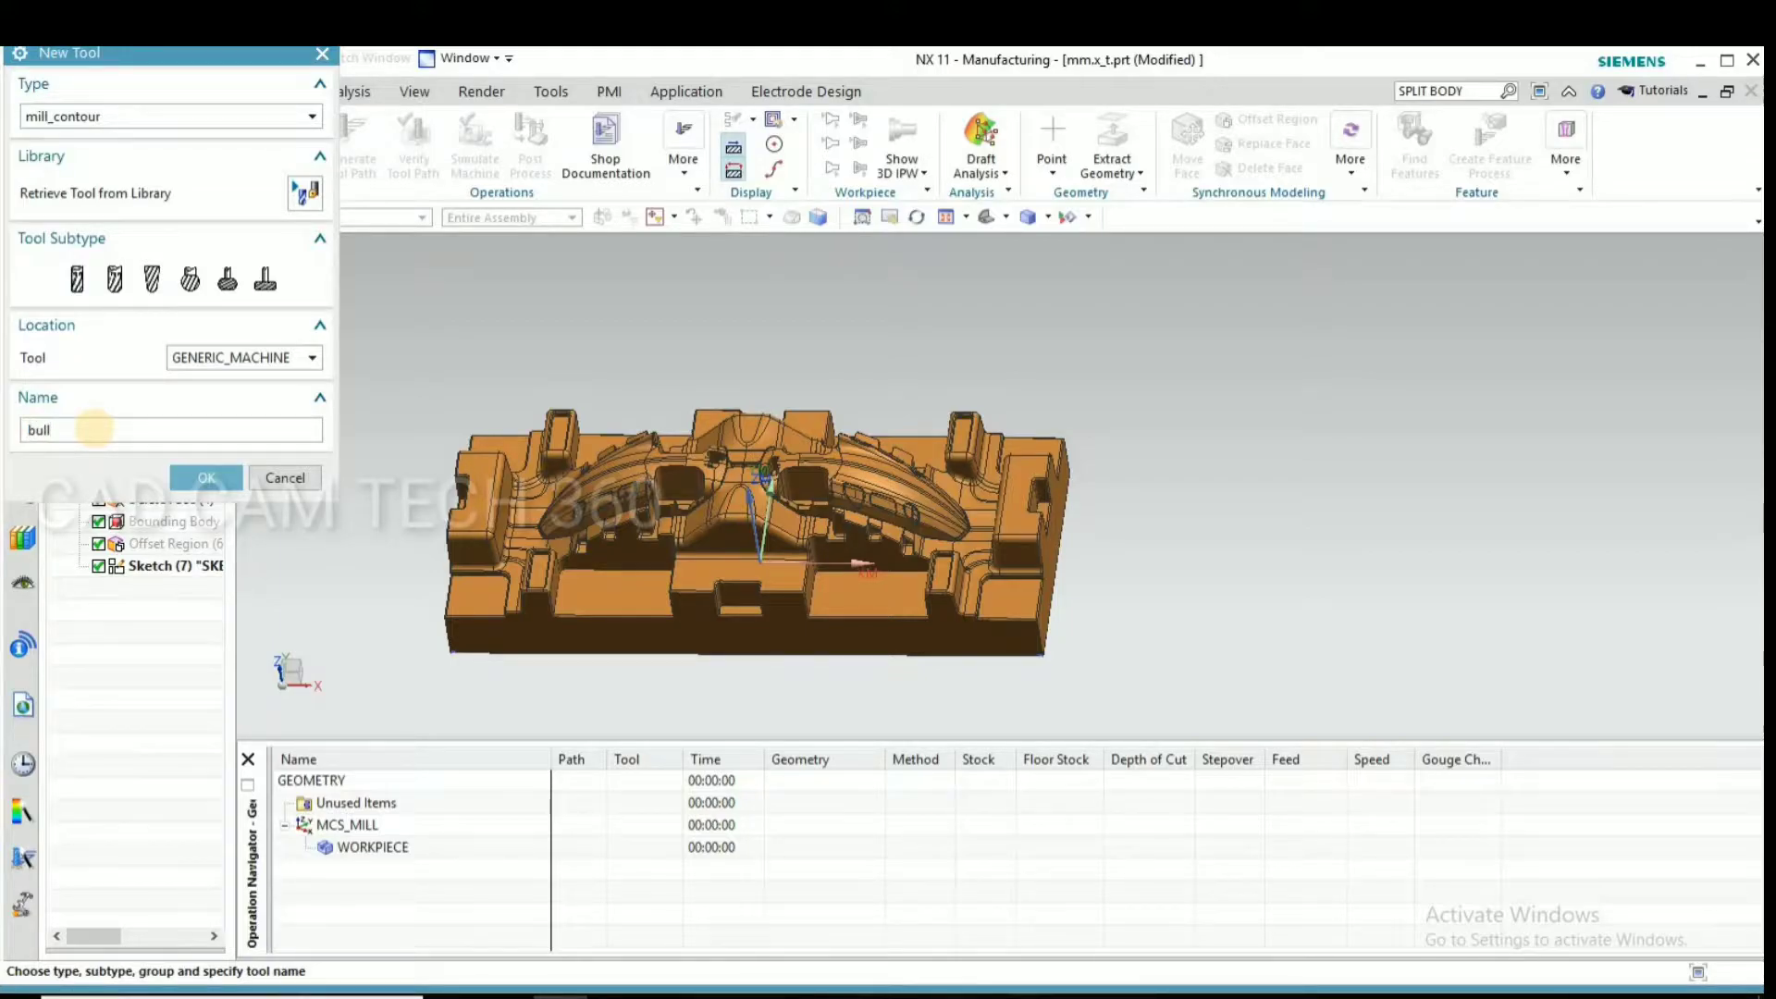
text(bull_50)
click(207, 477)
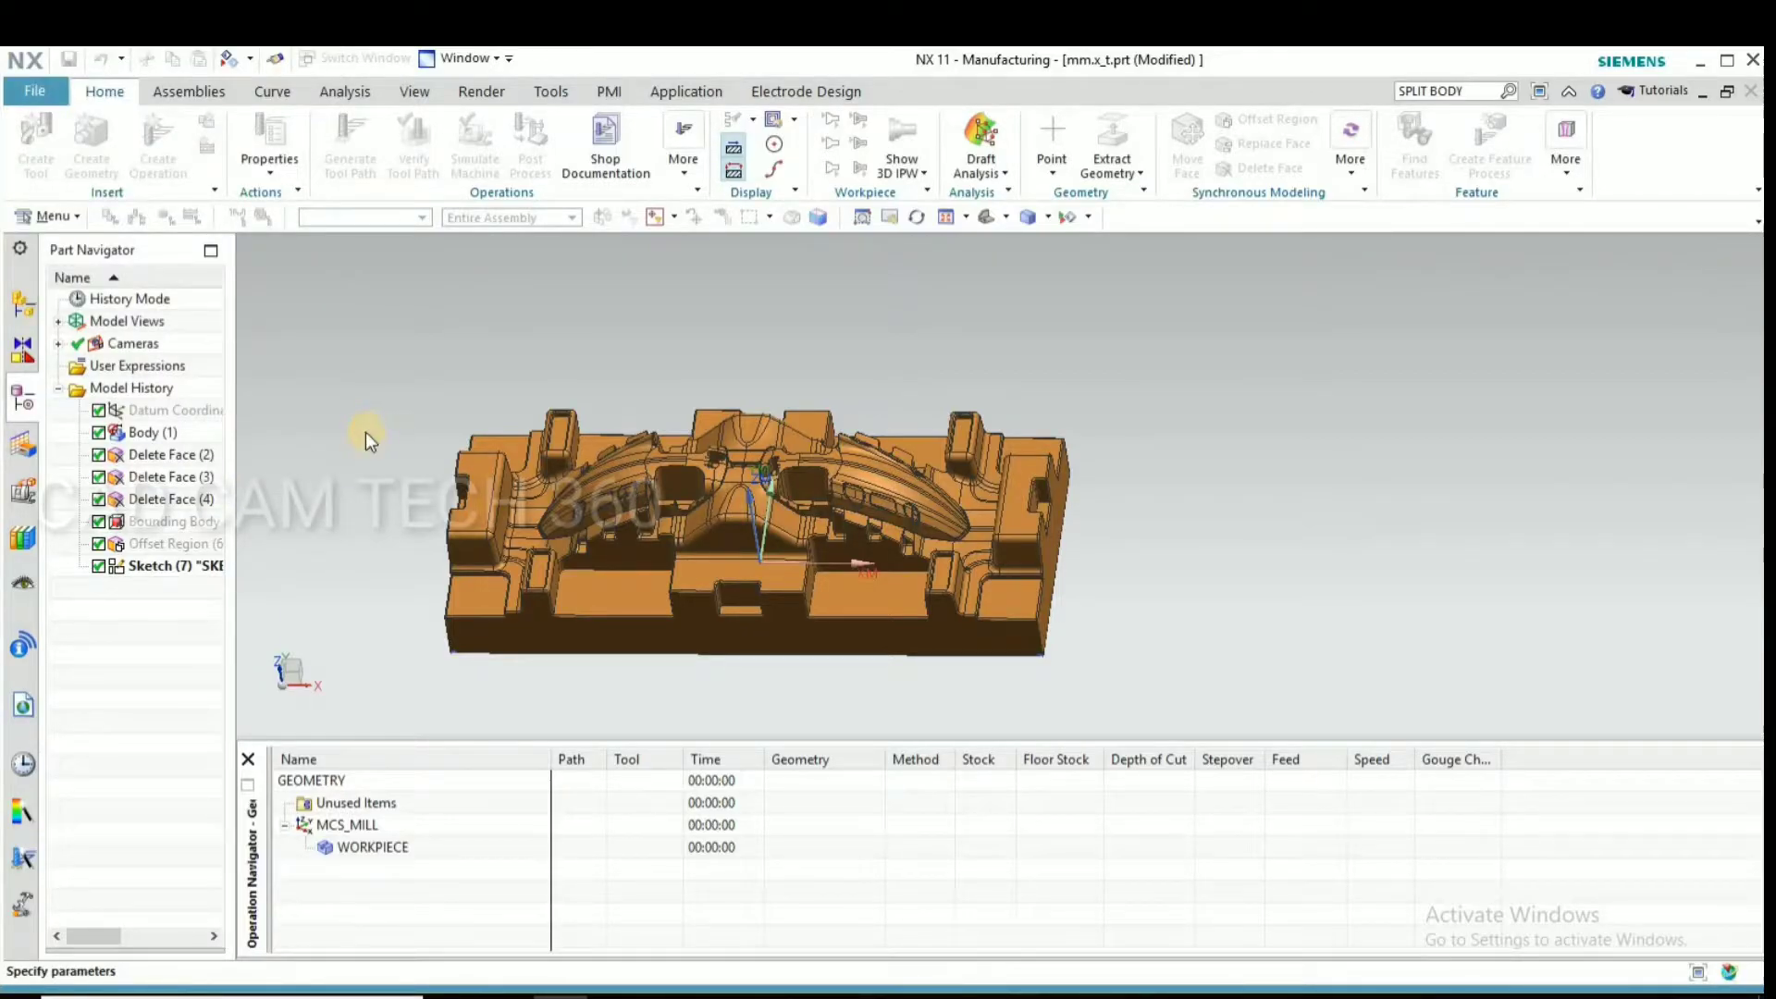
text(50)
click(247, 340)
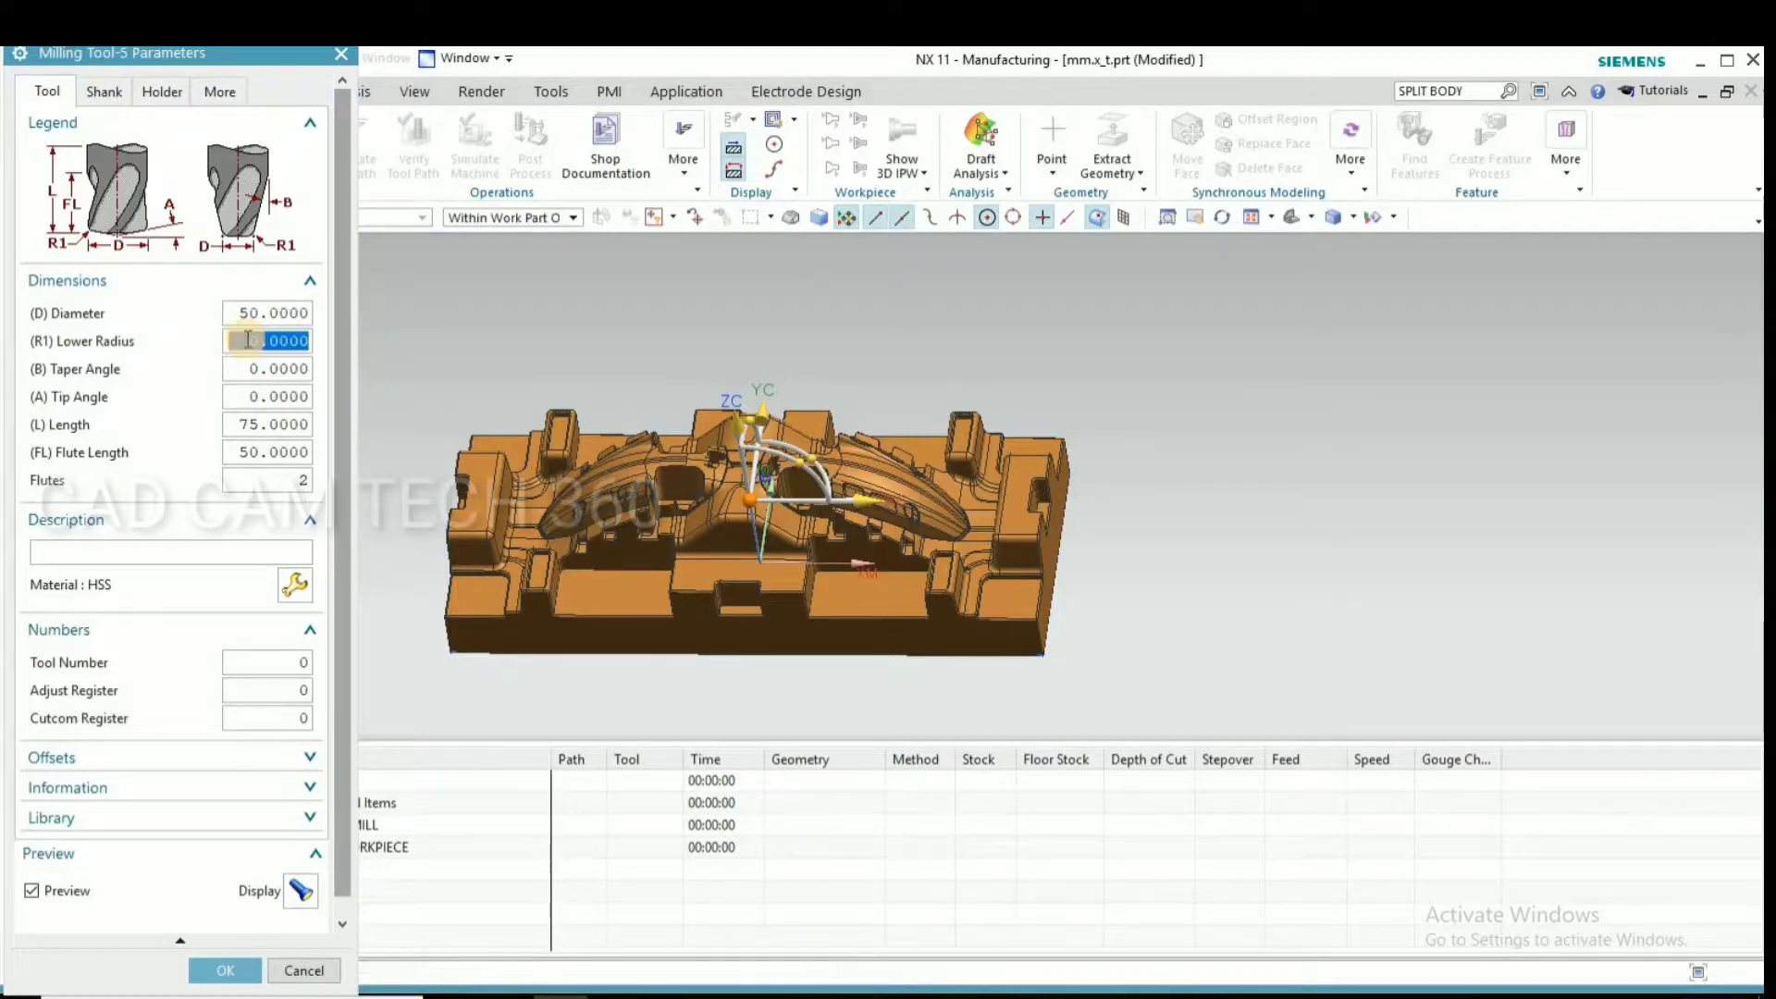
text(0)
click(225, 971)
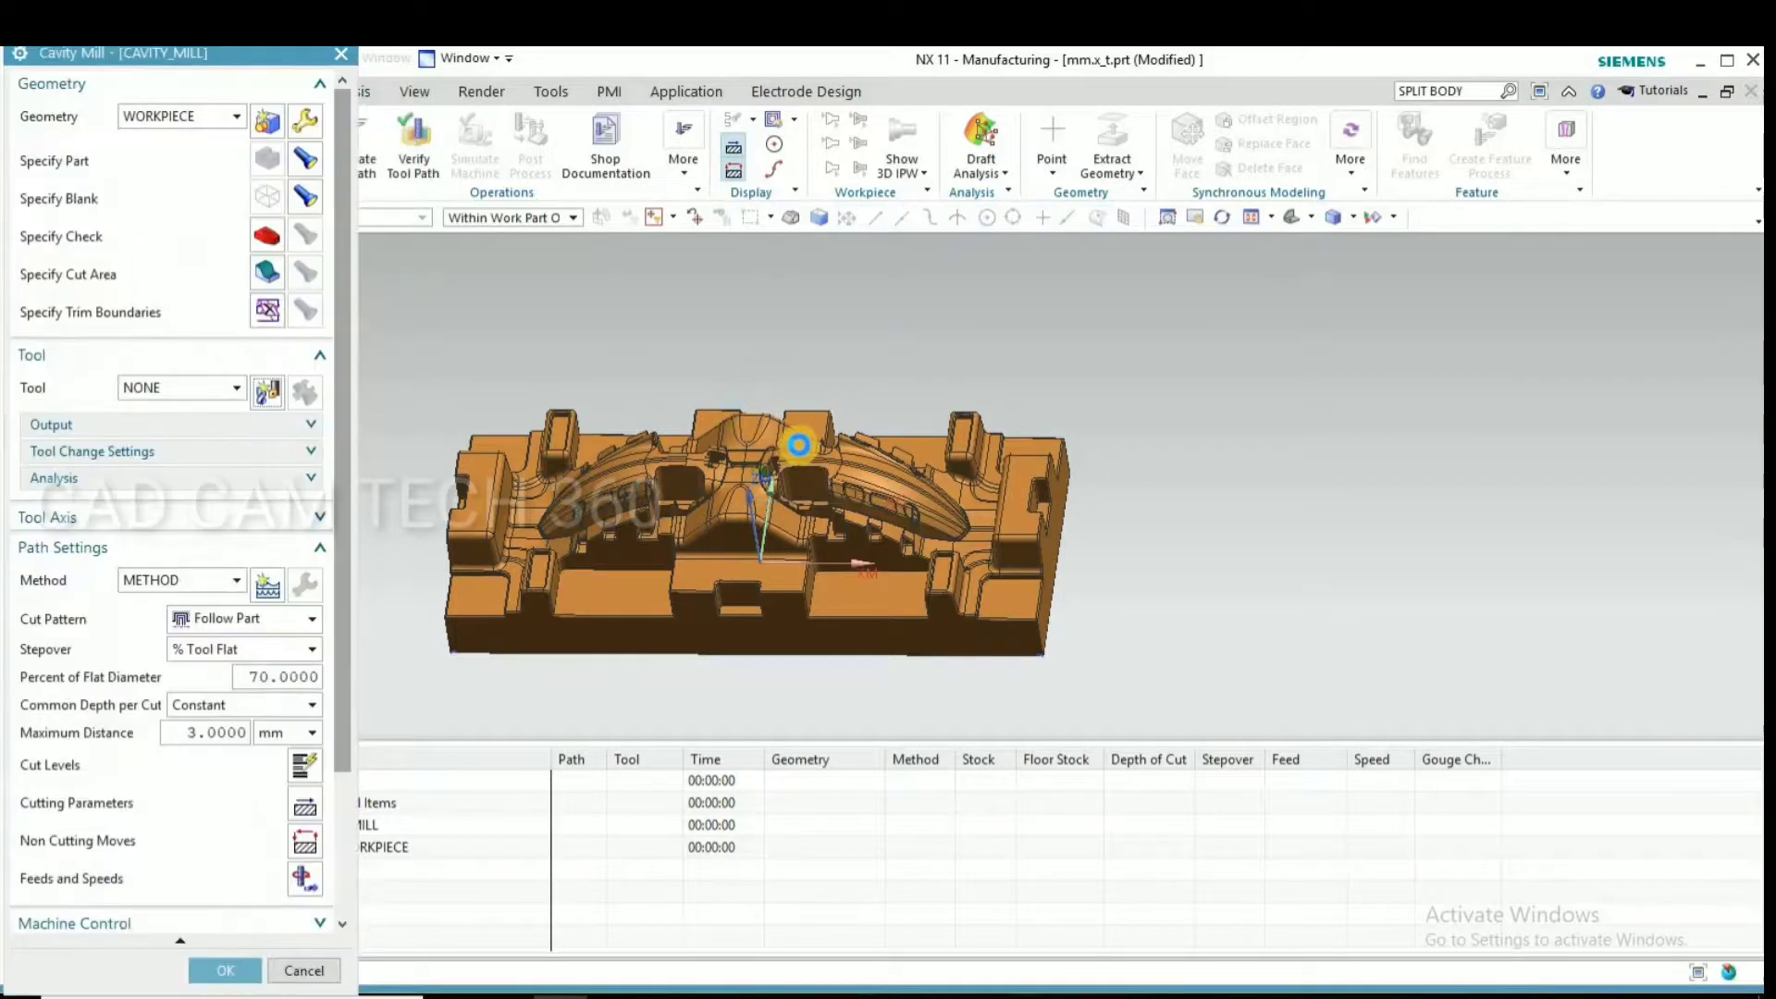
Set the operation's cut feed rate to 2500 mmpm and enable a spindle speed of 1100 rpm
scroll(987, 465, down, 3)
scroll(742, 505, up, 1)
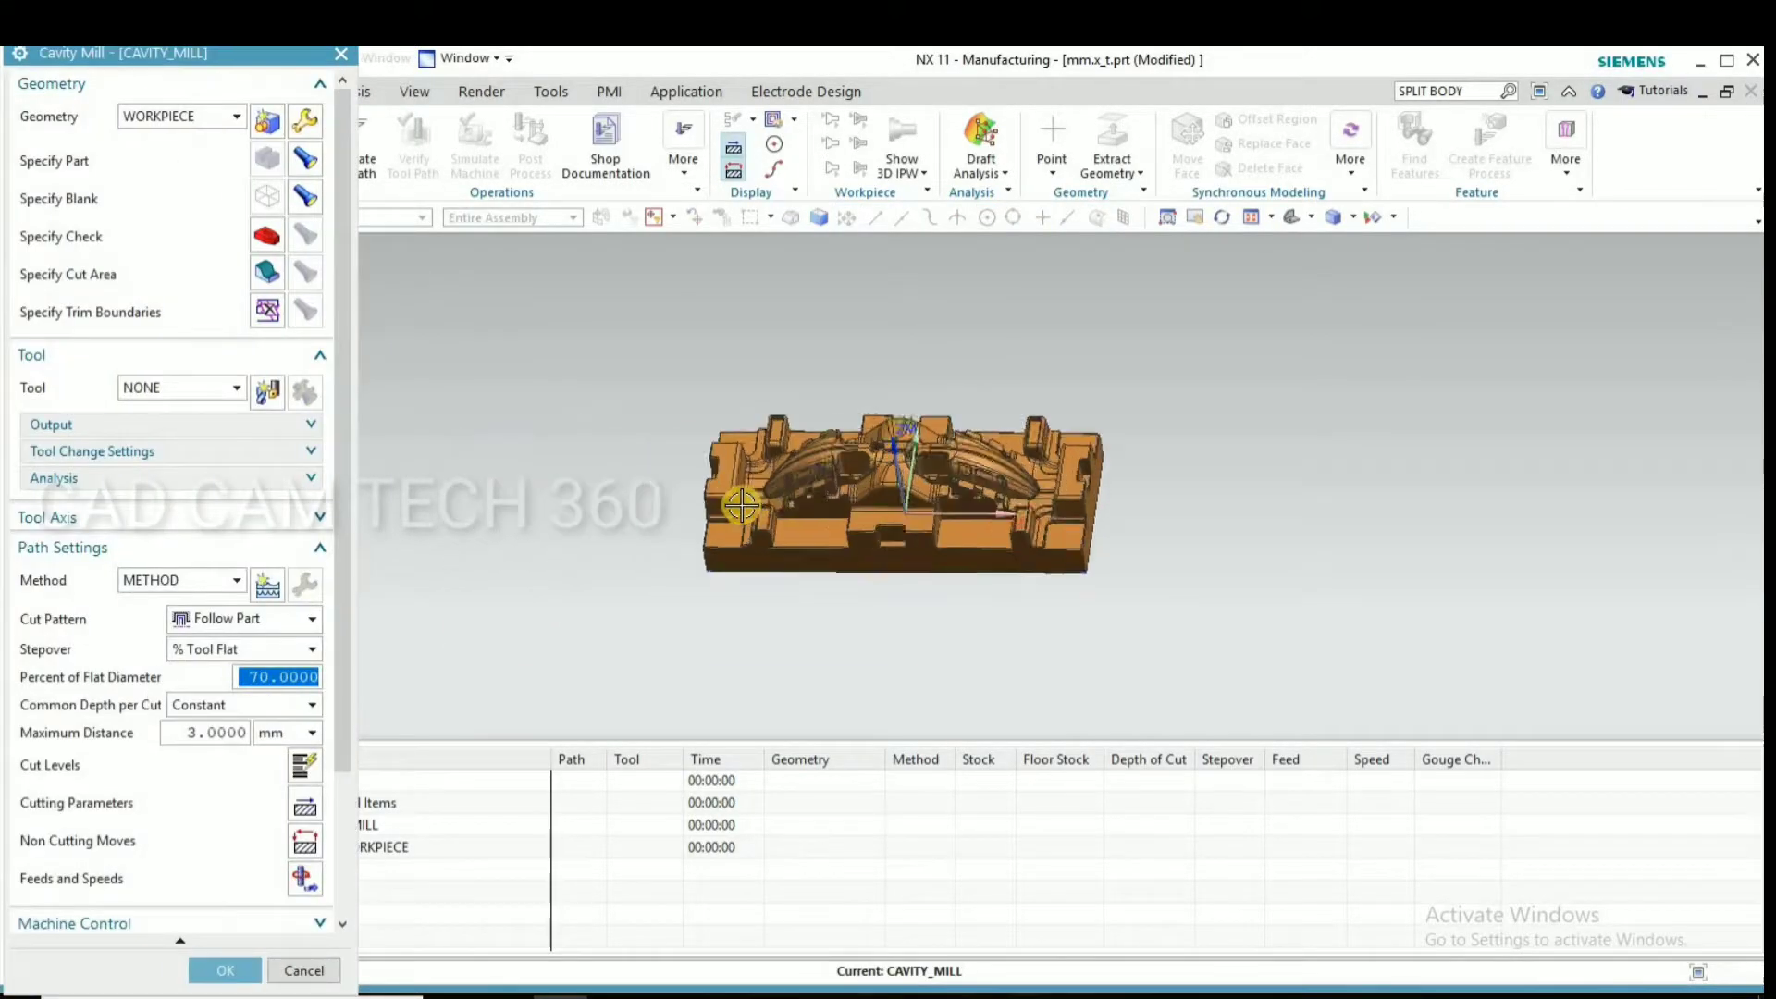
scroll(742, 505, up, 3)
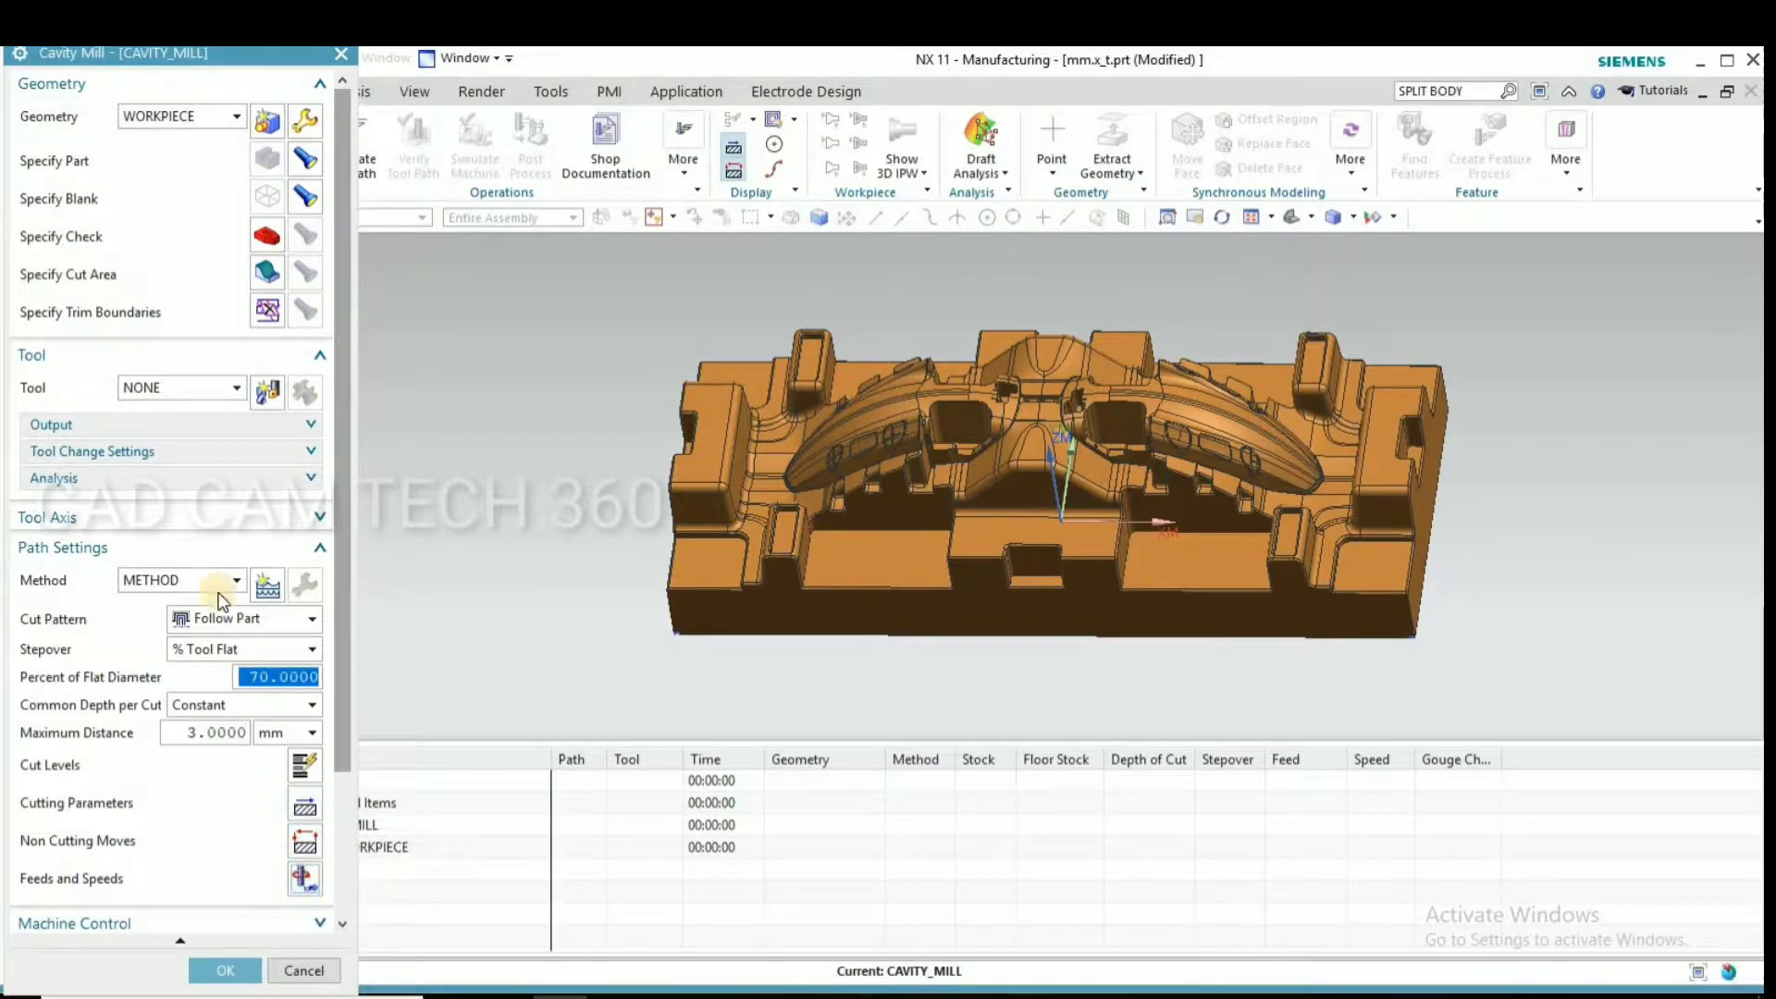
click(305, 877)
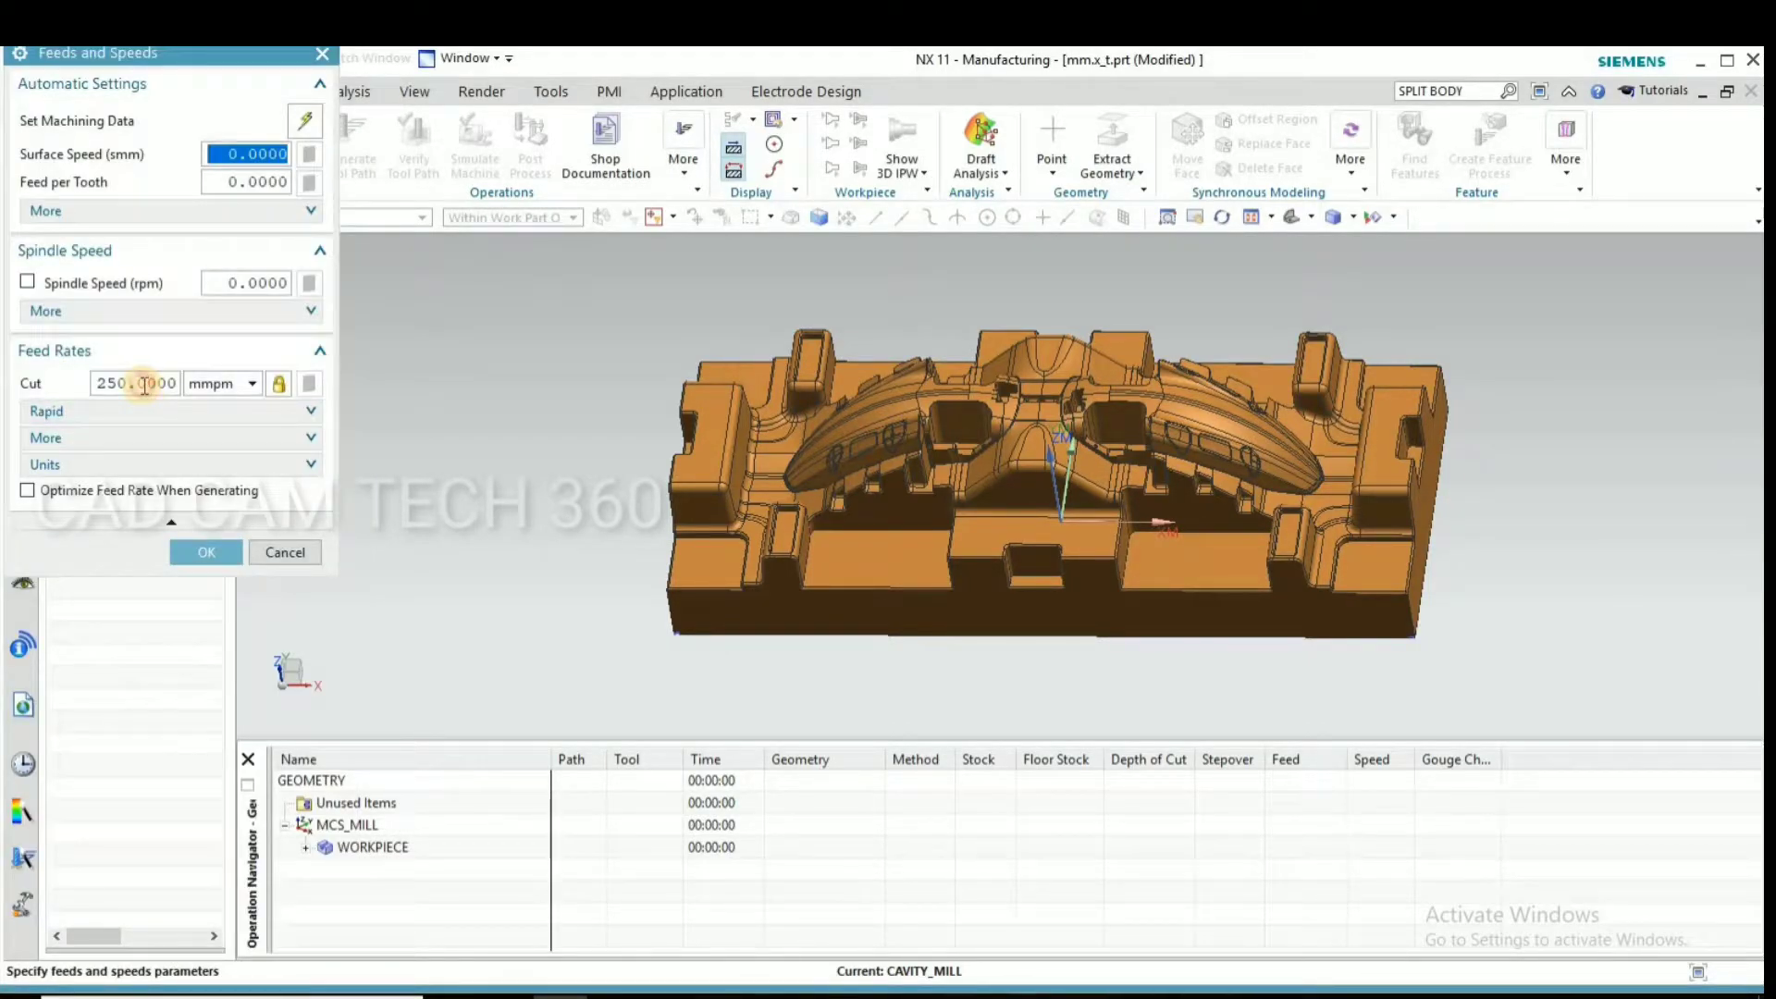
click(145, 385)
text(2)
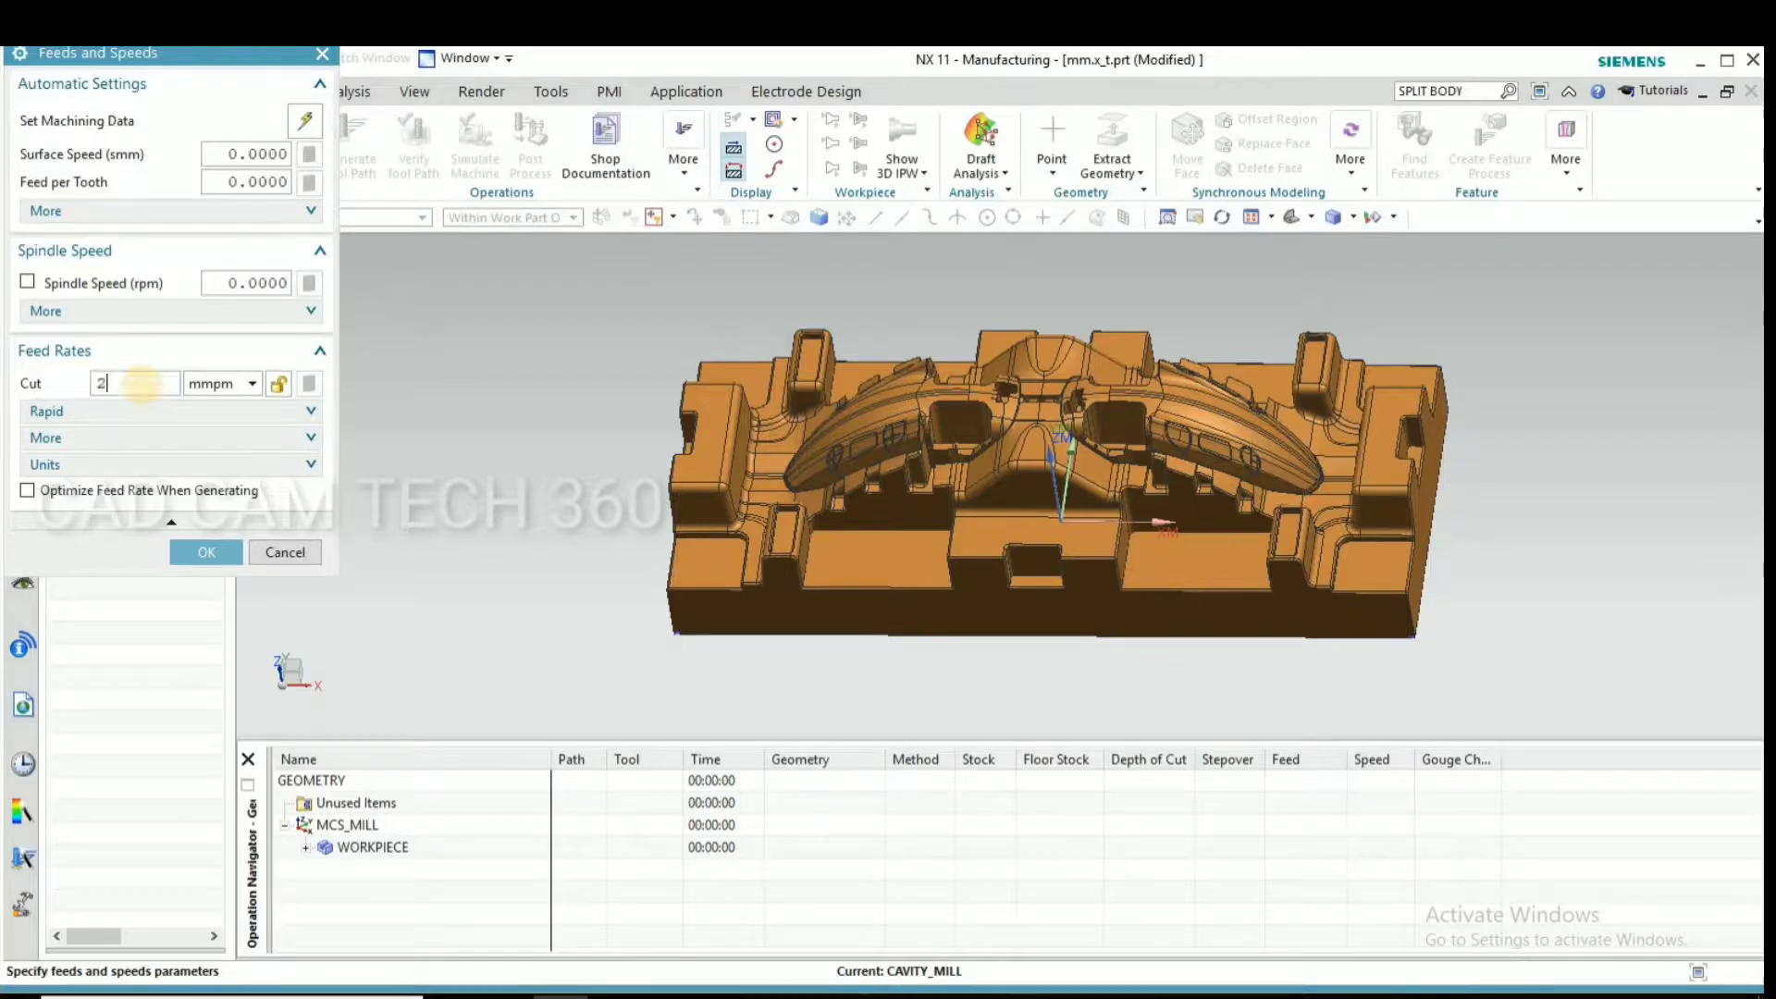
click(236, 283)
click(26, 282)
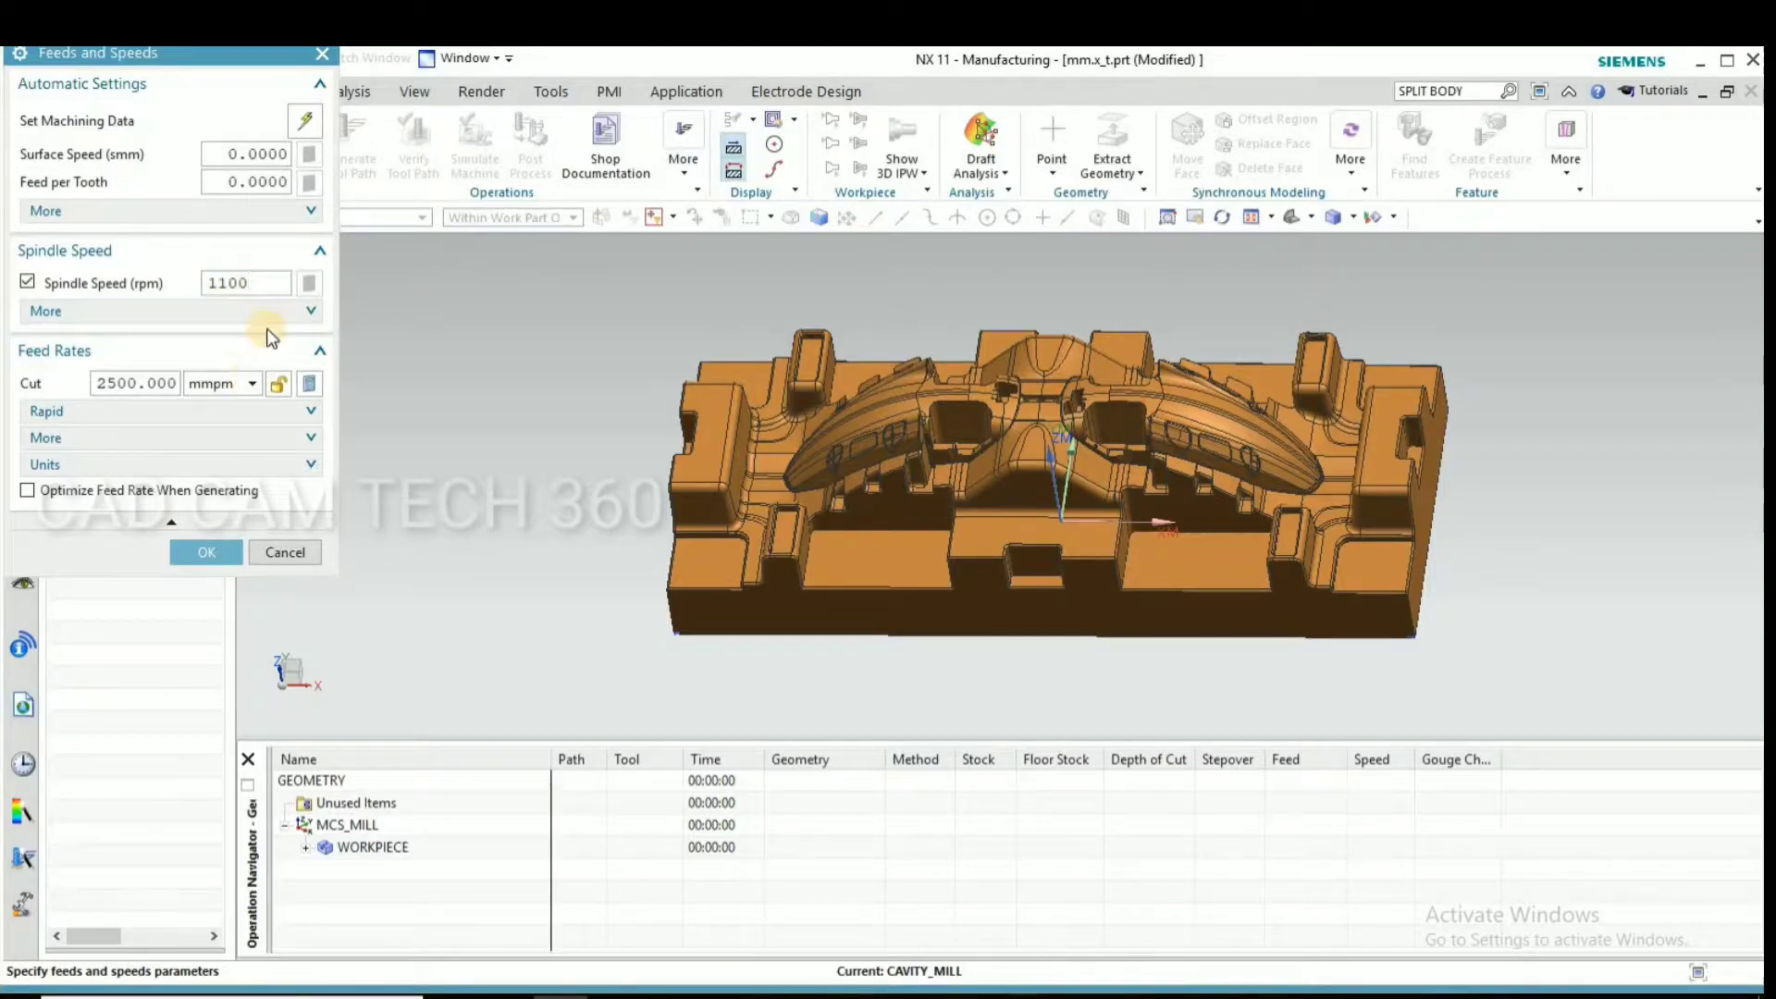
Output rapid moves in G1 - Feed Mode at 10000 mmpm, recalculate from the spindle speed and accept the feeds and speeds
click(96, 412)
click(208, 444)
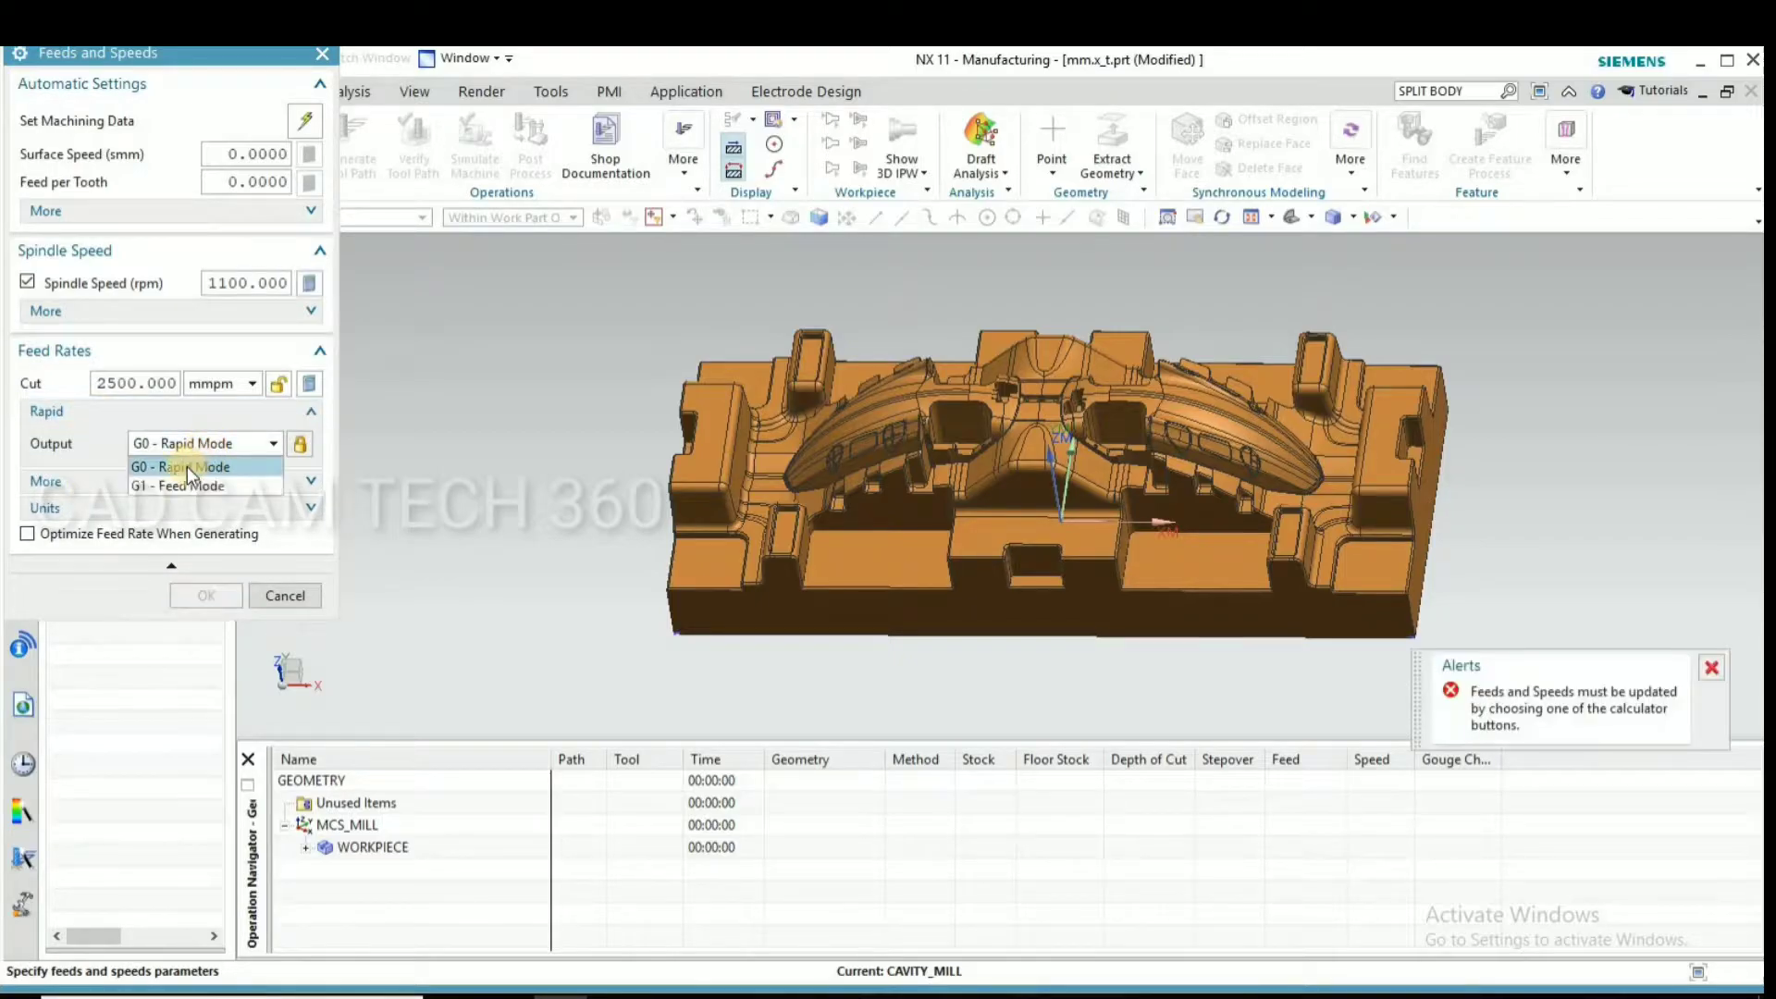
click(173, 485)
double_click(173, 472)
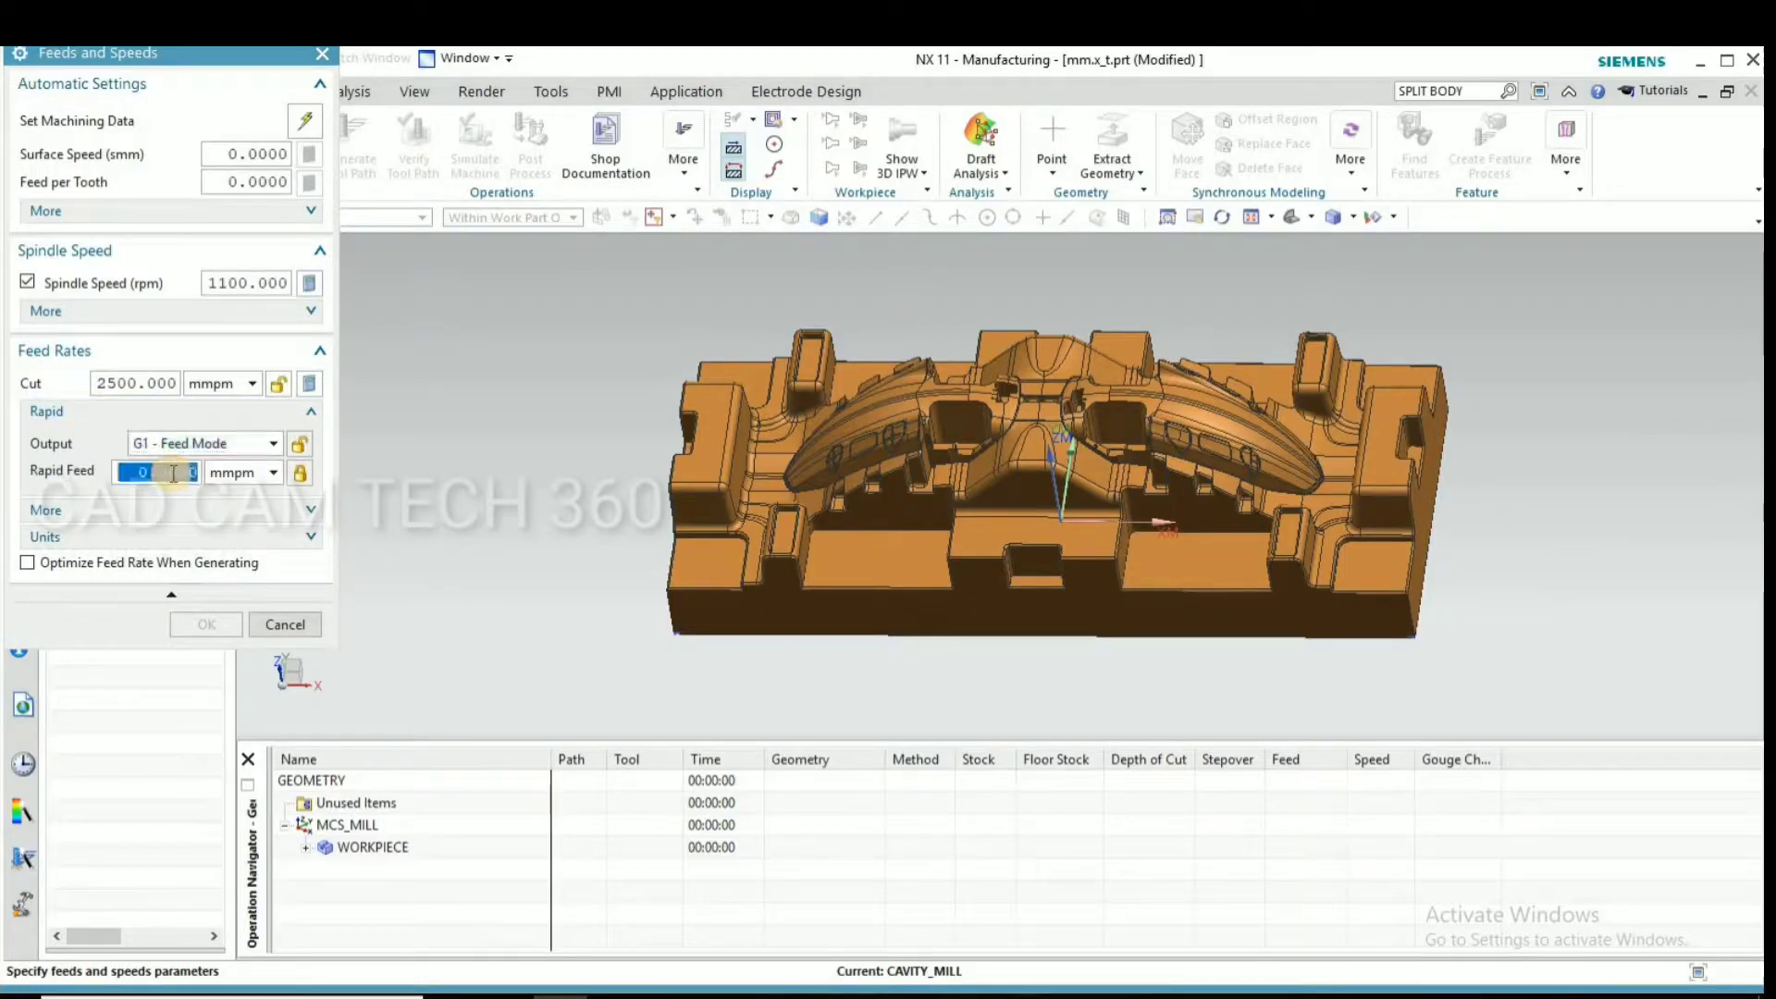
text(1)
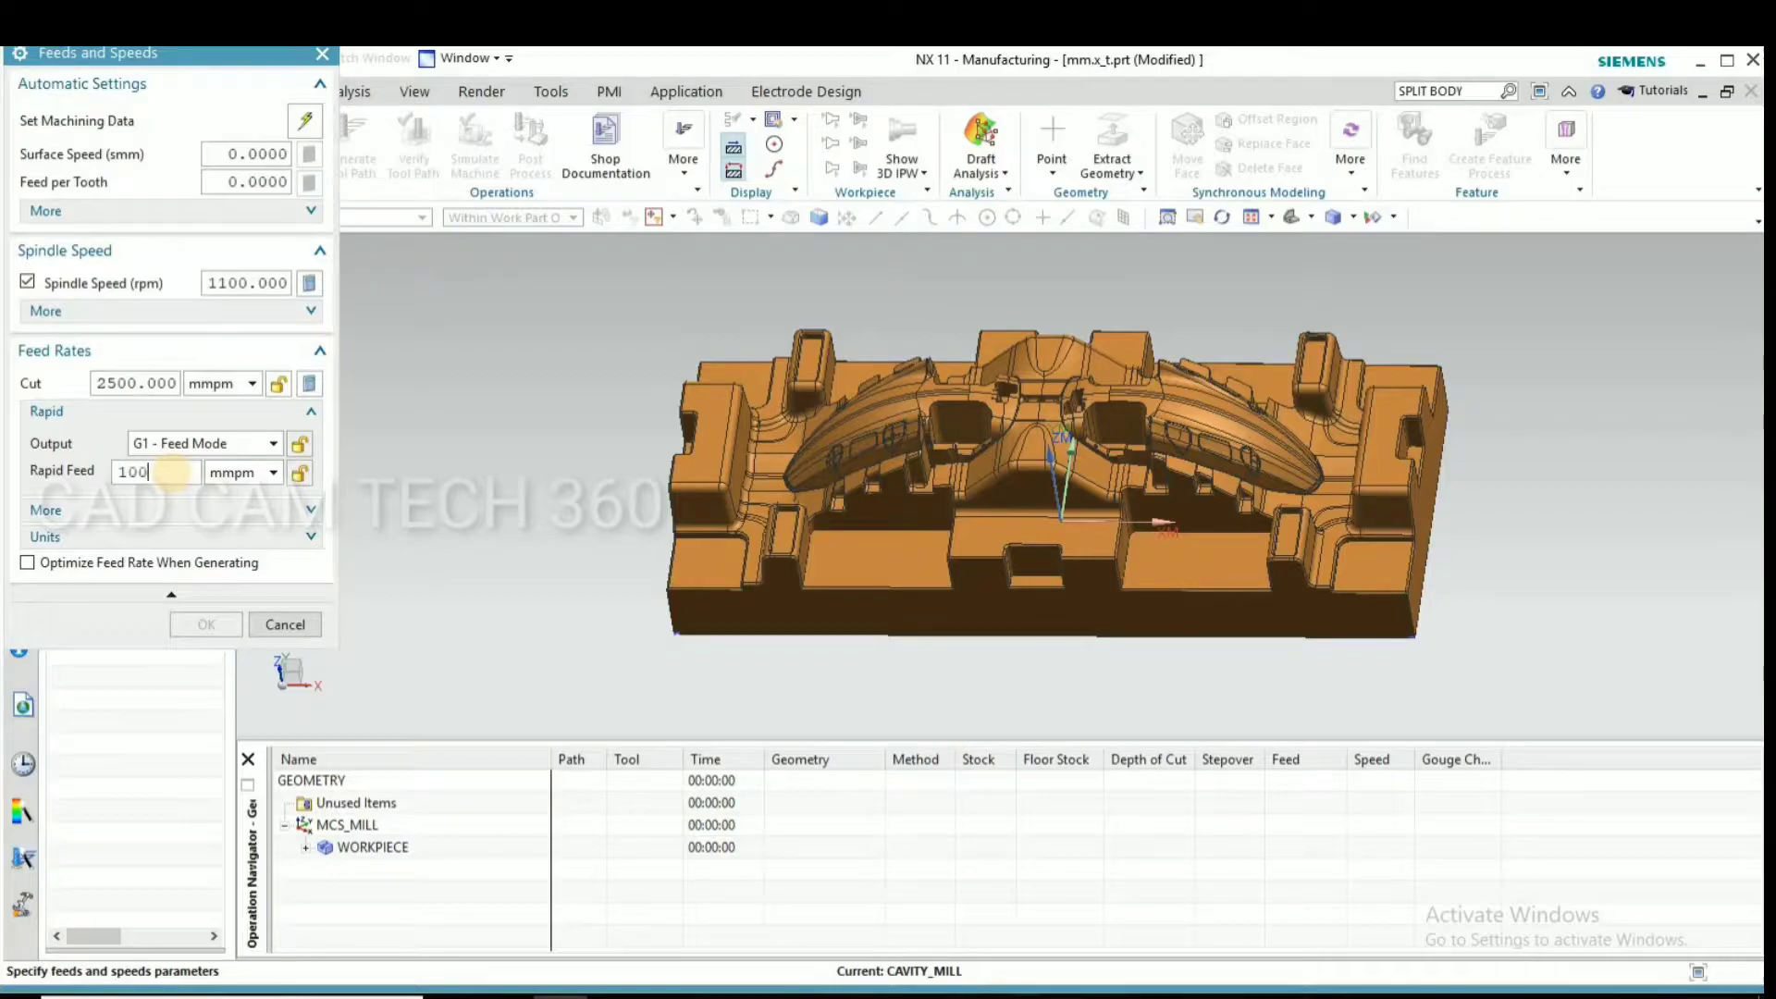
click(71, 511)
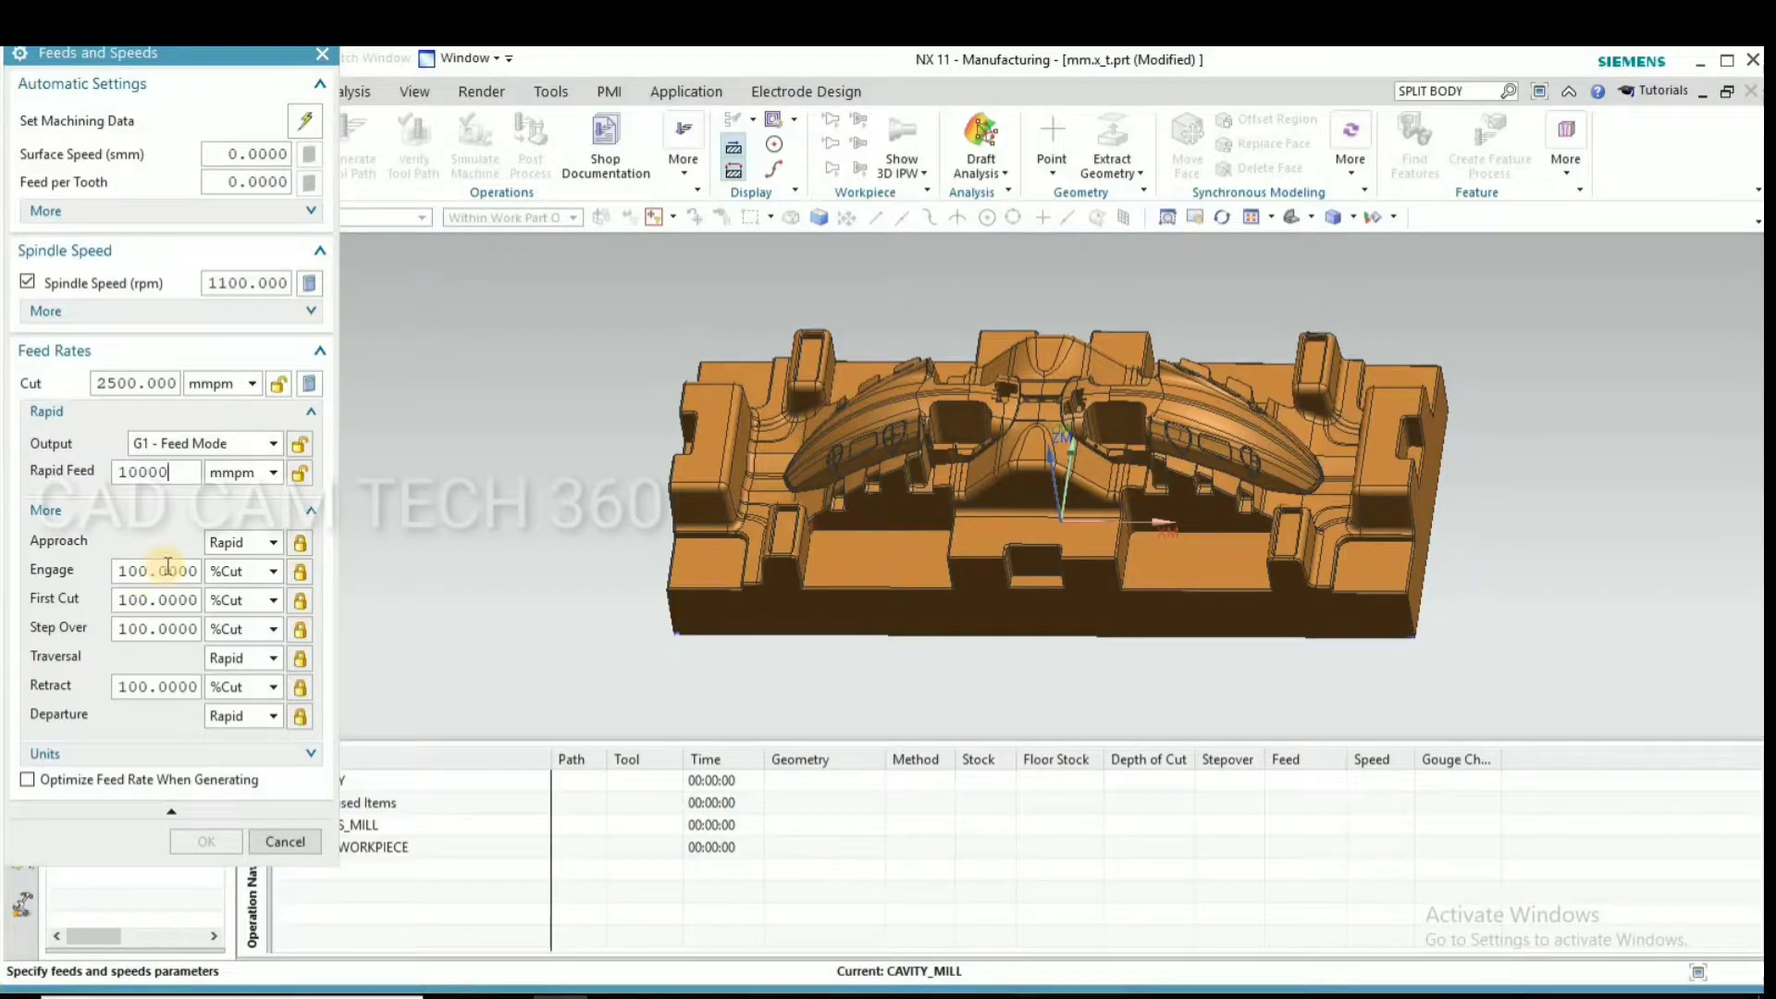
click(228, 182)
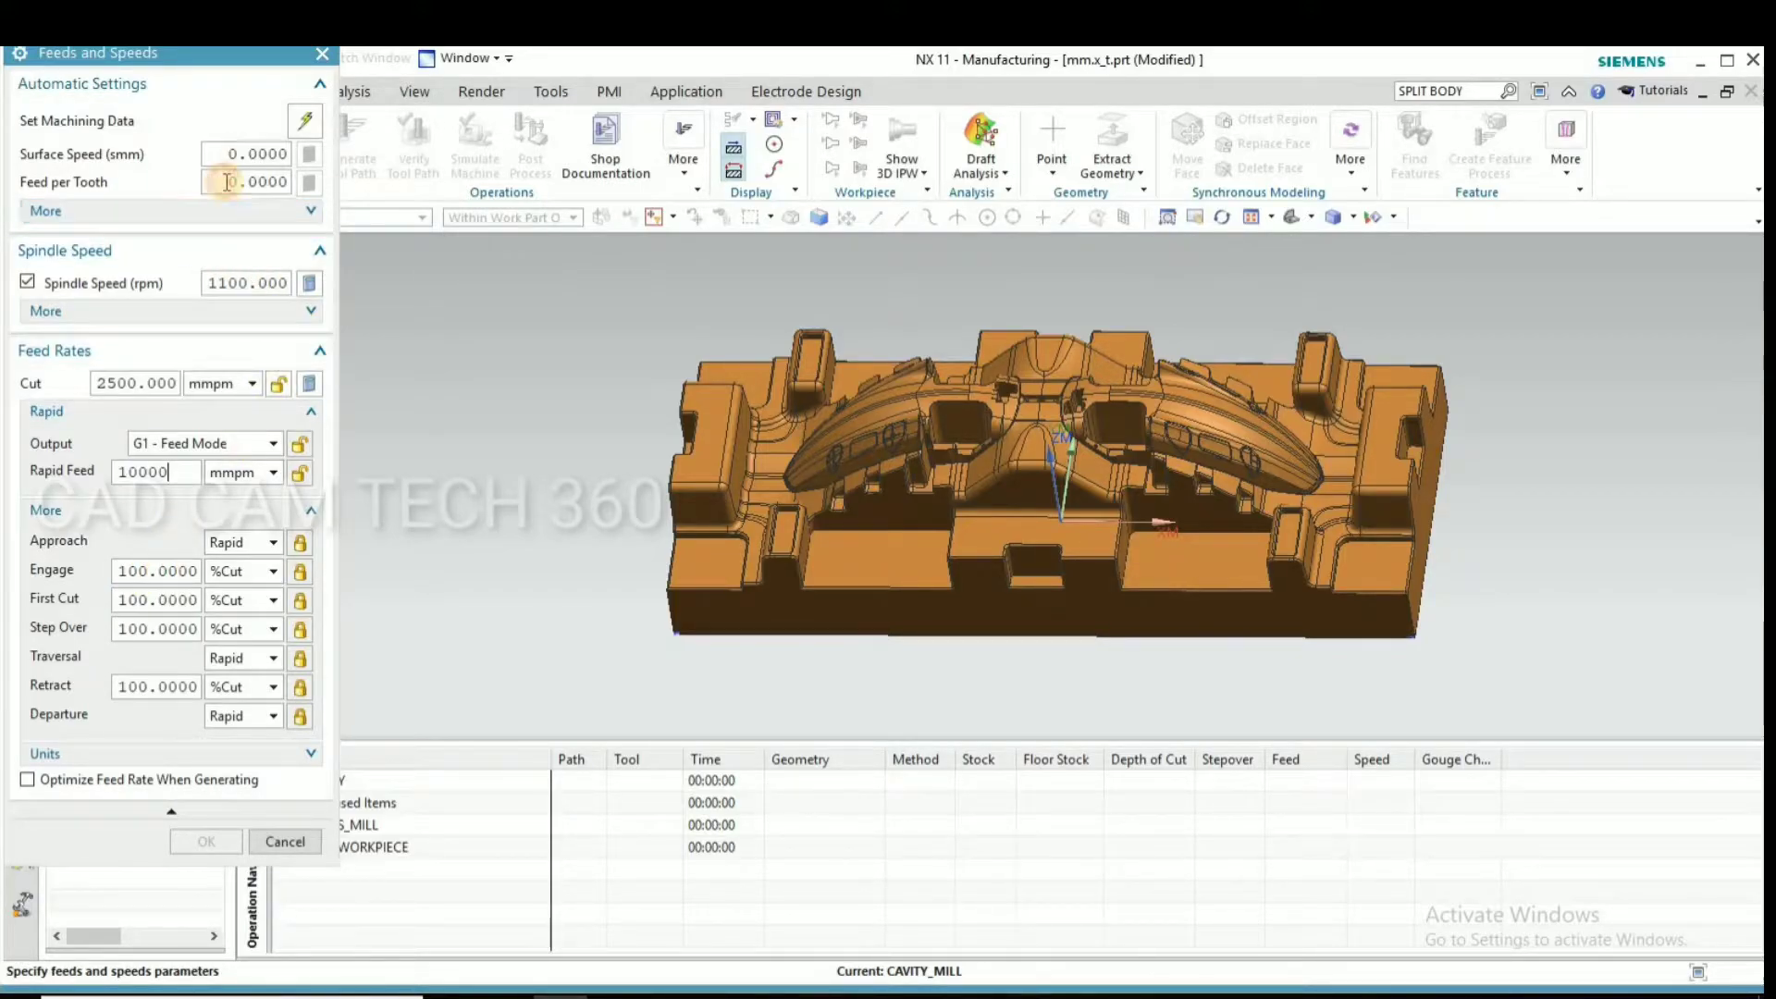
click(306, 284)
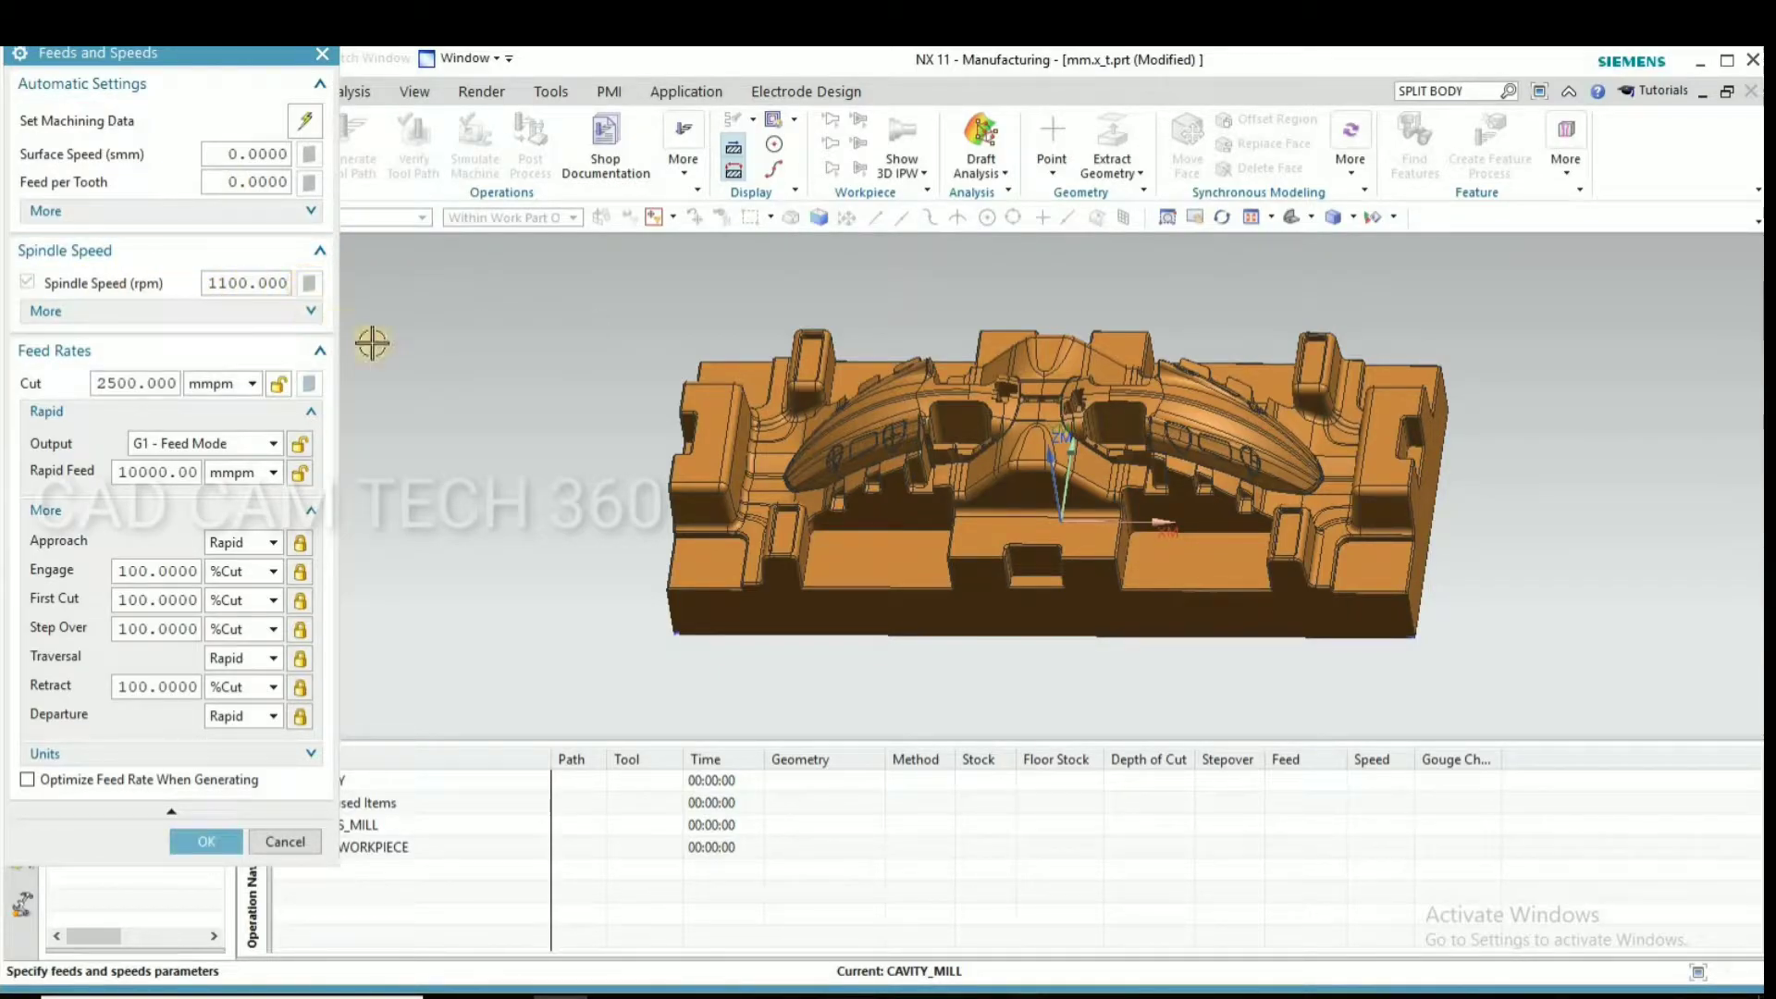
click(203, 839)
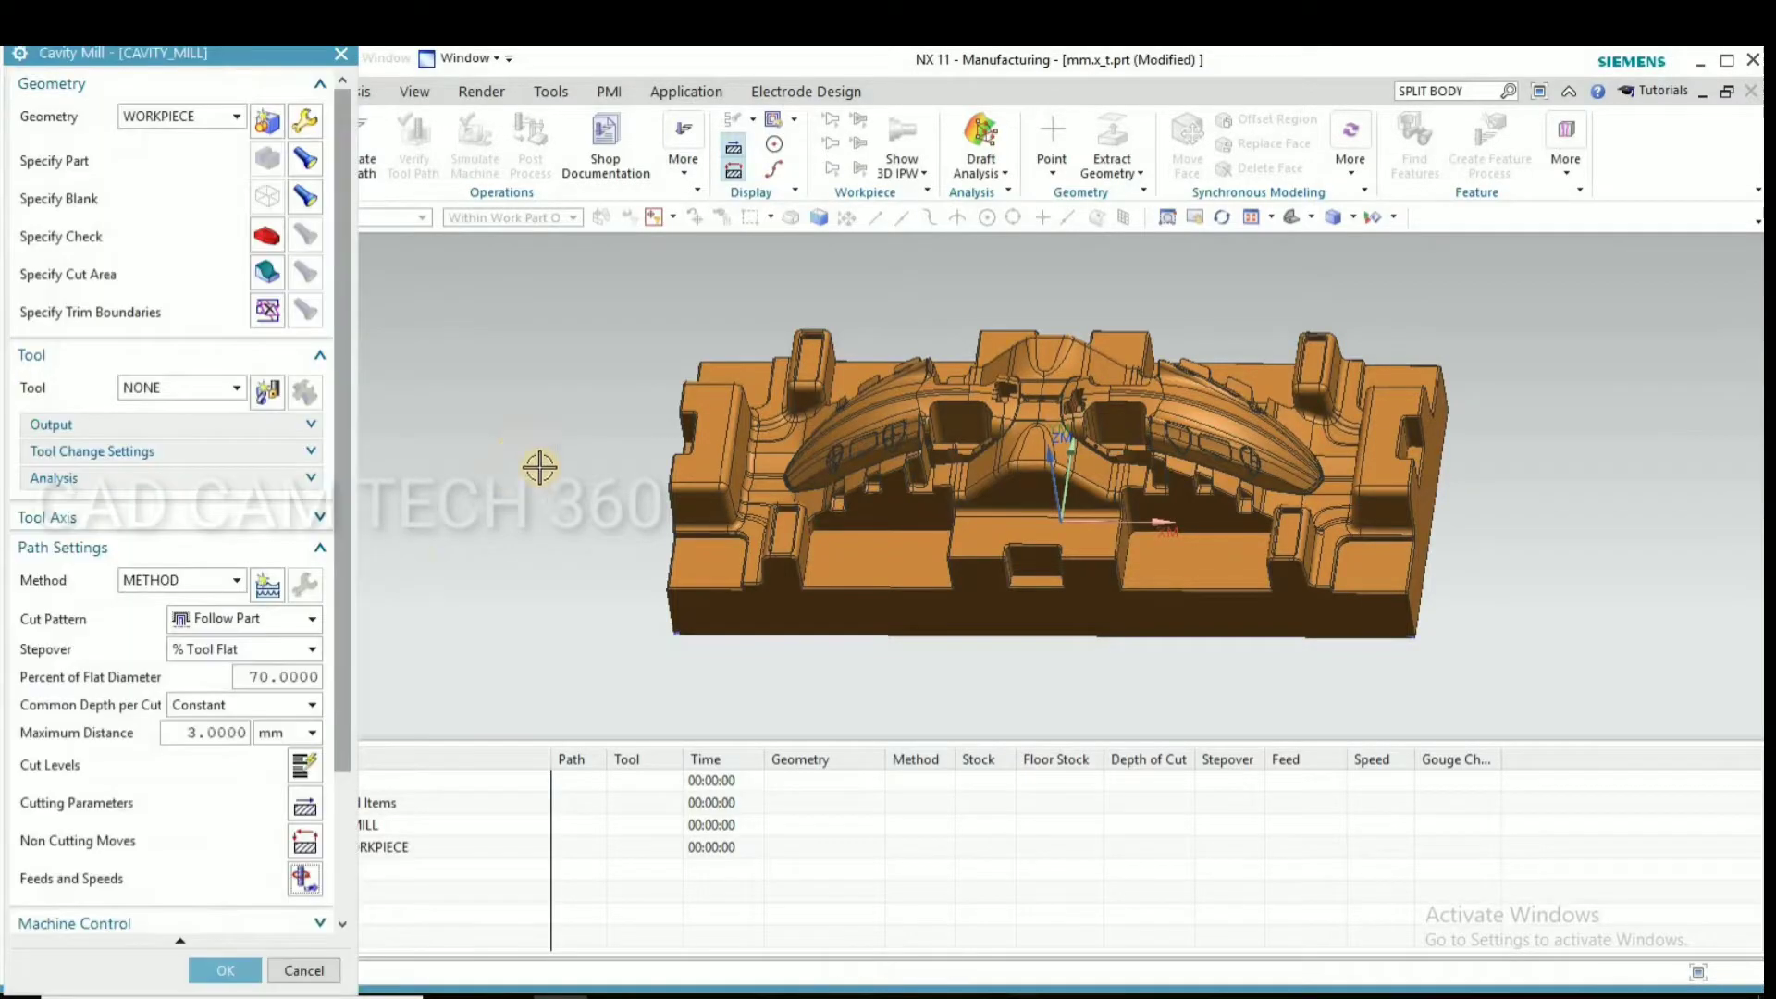
Try to generate the Cavity Mill tool path
scroll(567, 490, down, 2)
middle_drag(567, 499, 593, 459)
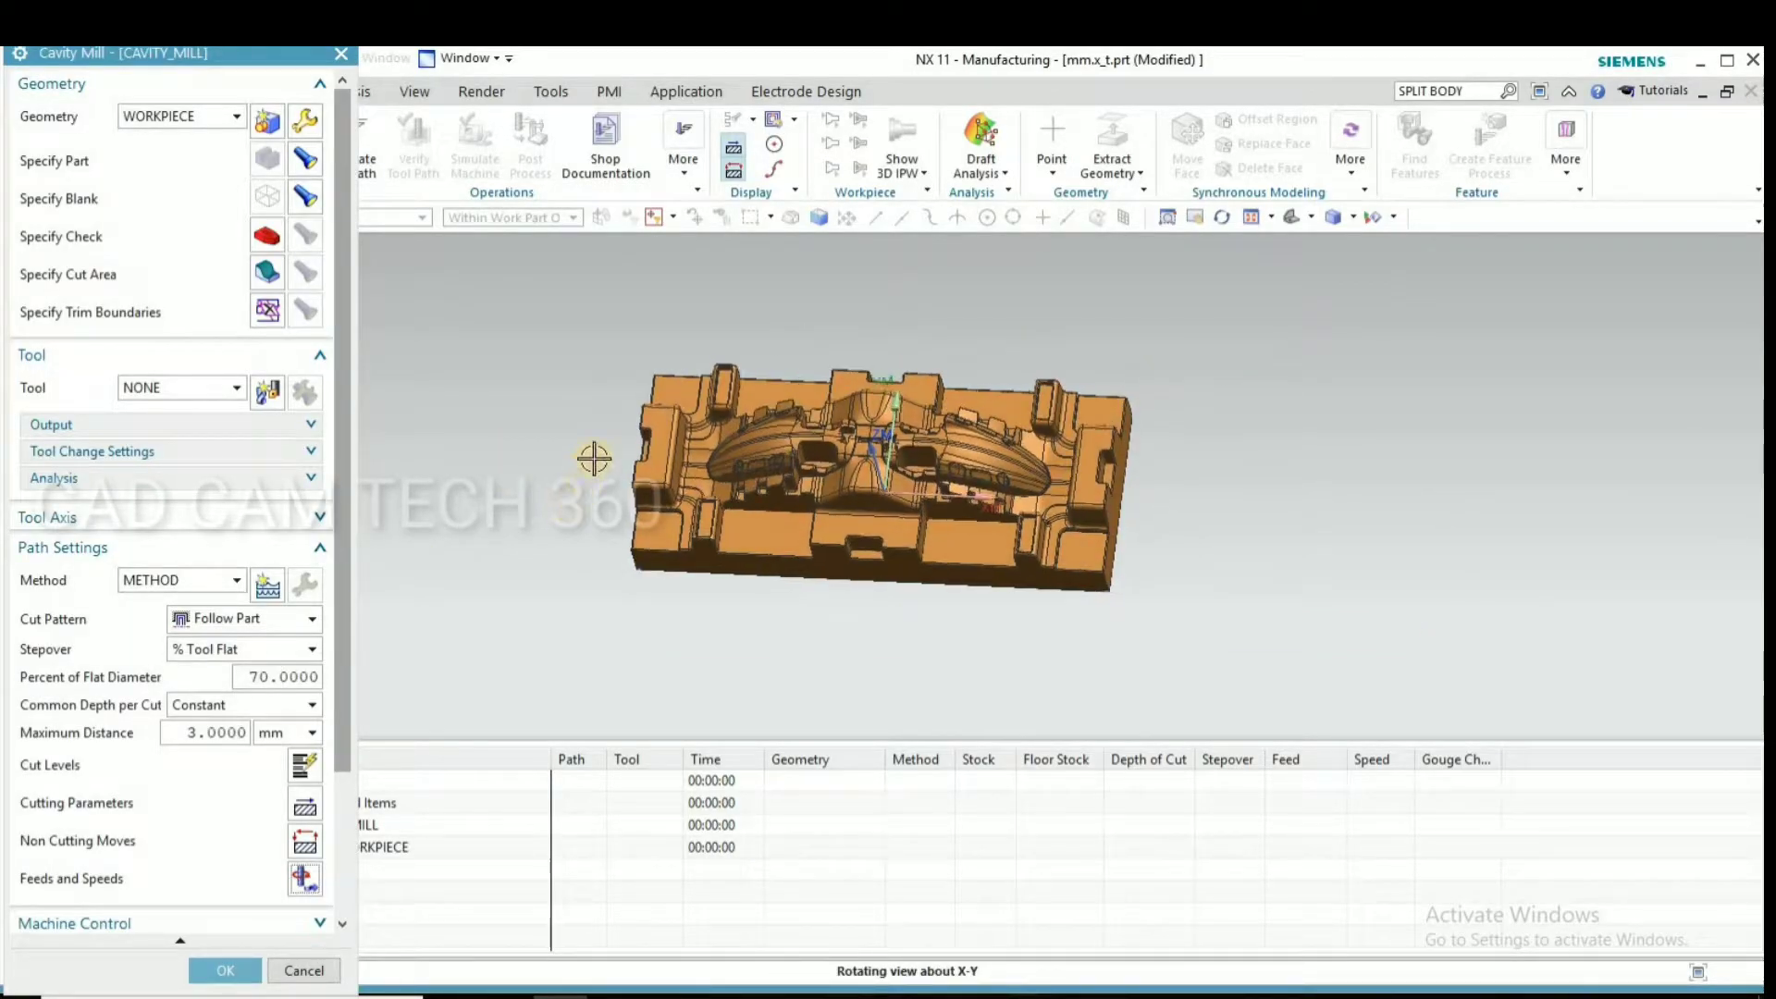
scroll(593, 459, up, 1)
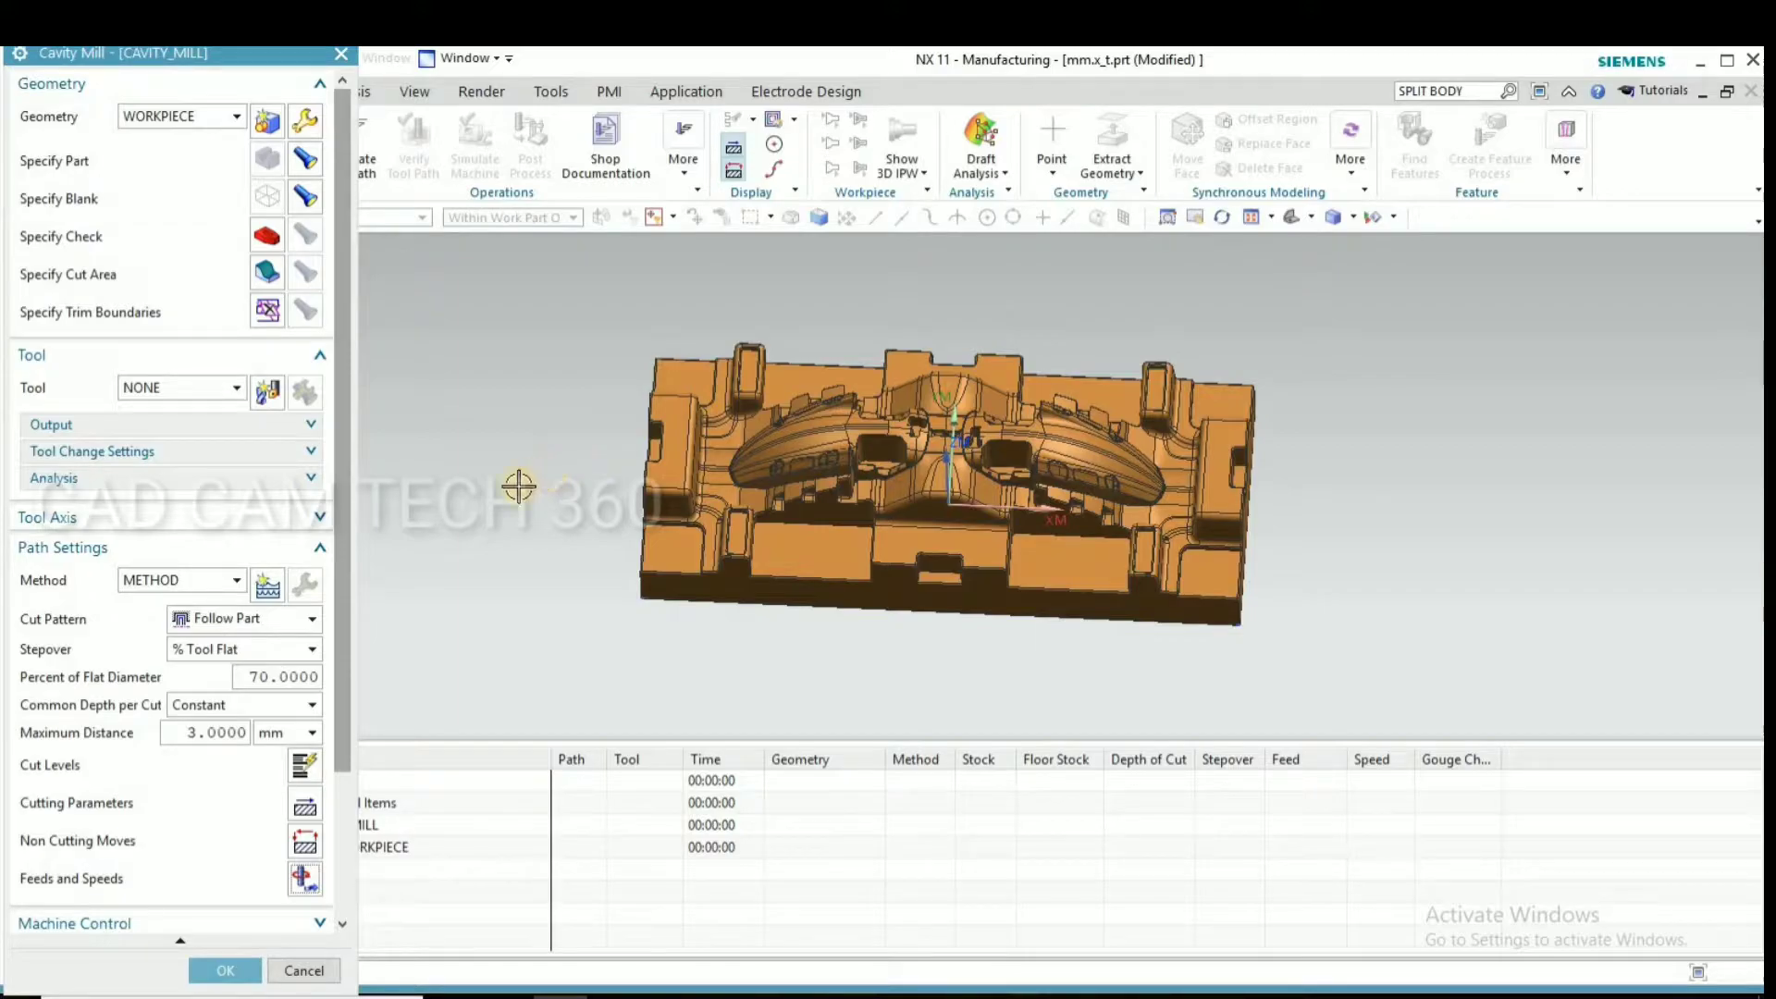
drag(346, 598, 333, 768)
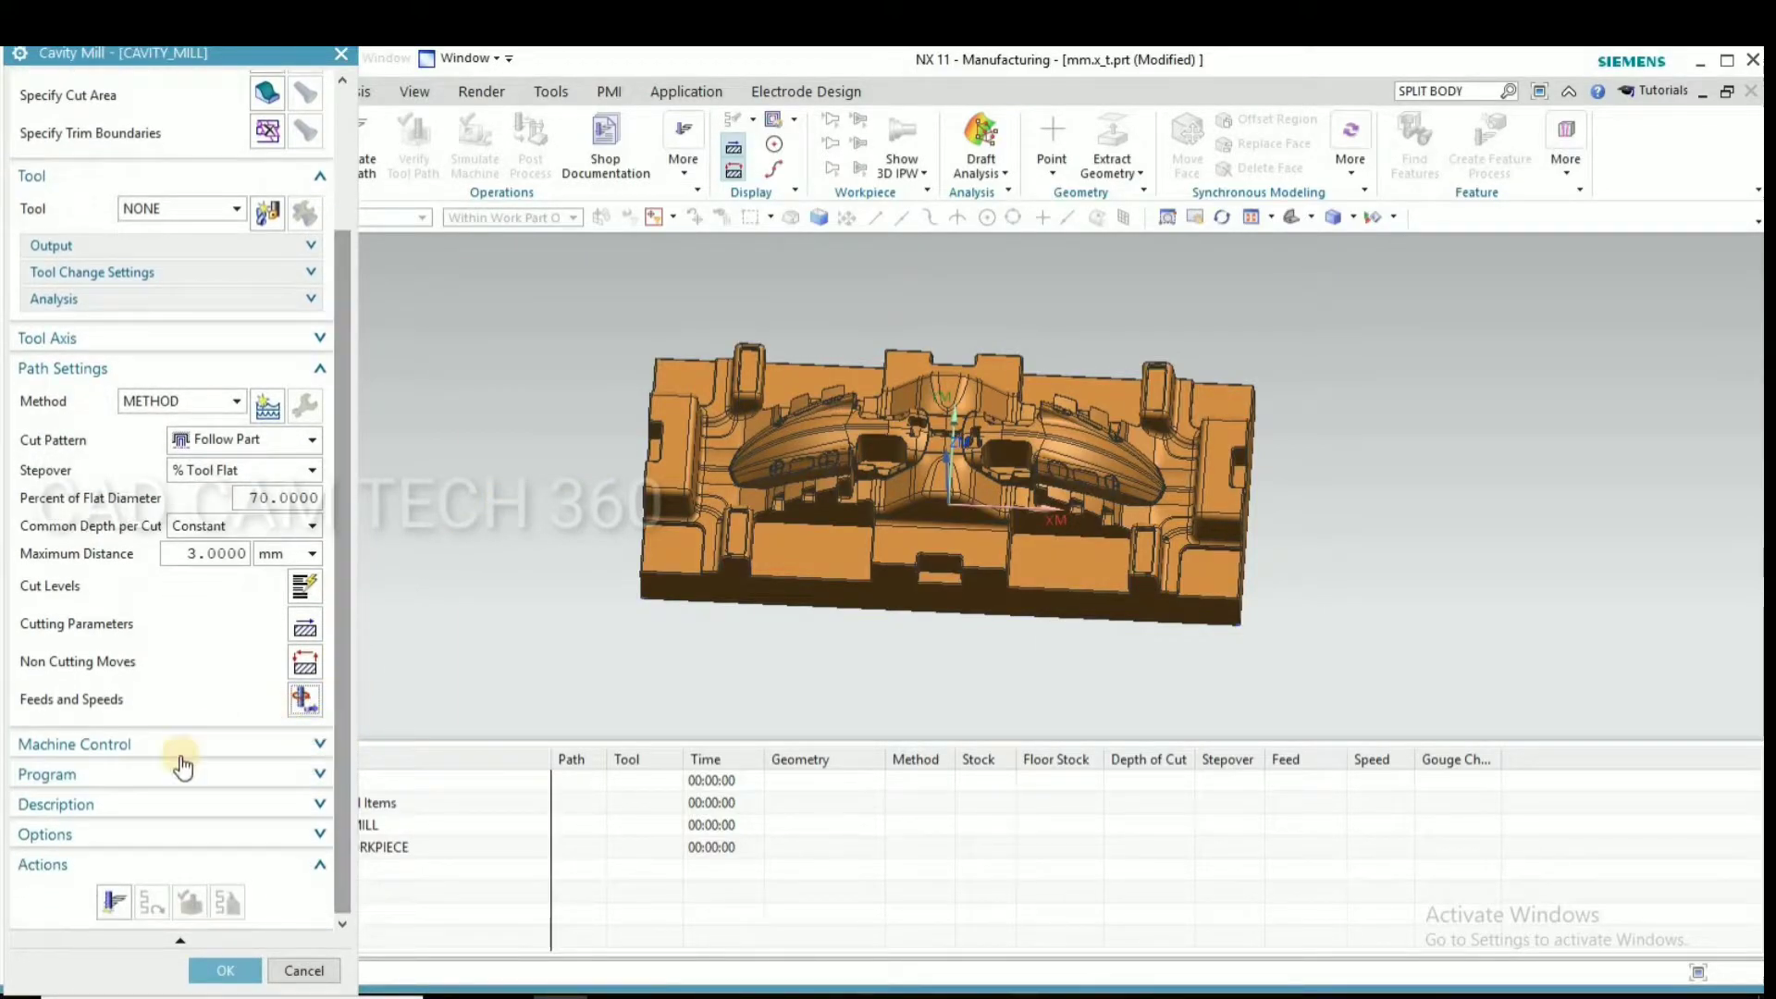
click(112, 903)
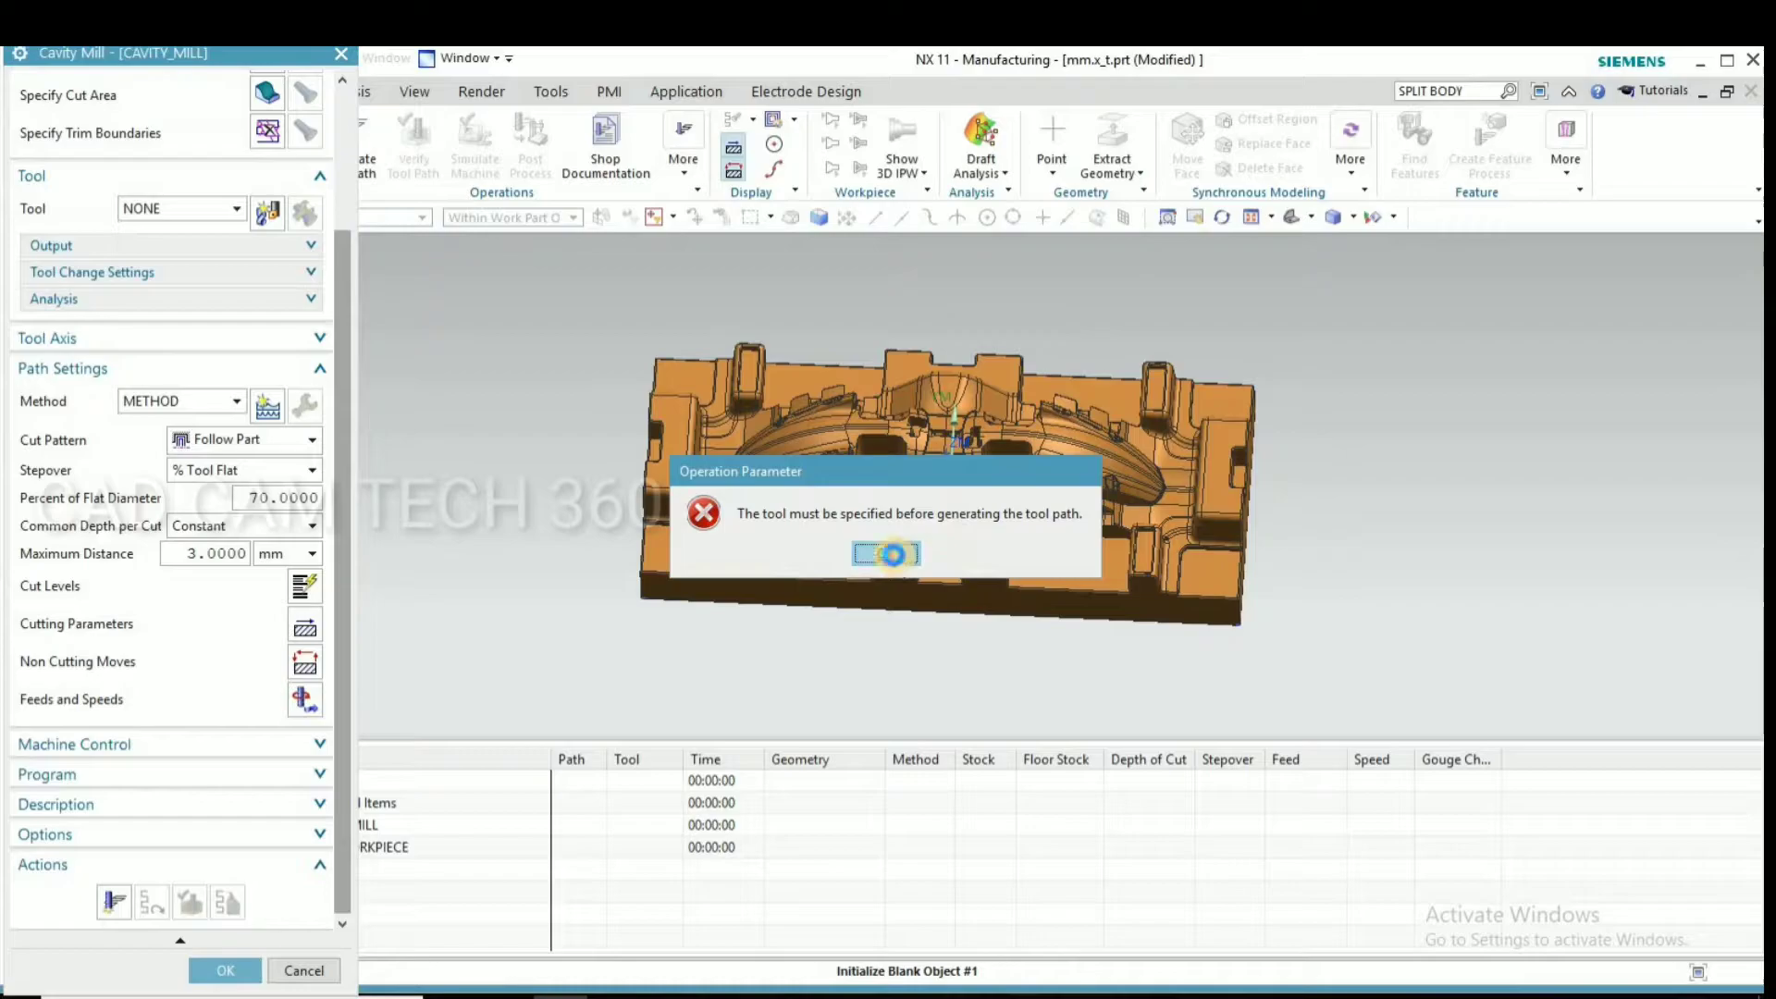
click(886, 553)
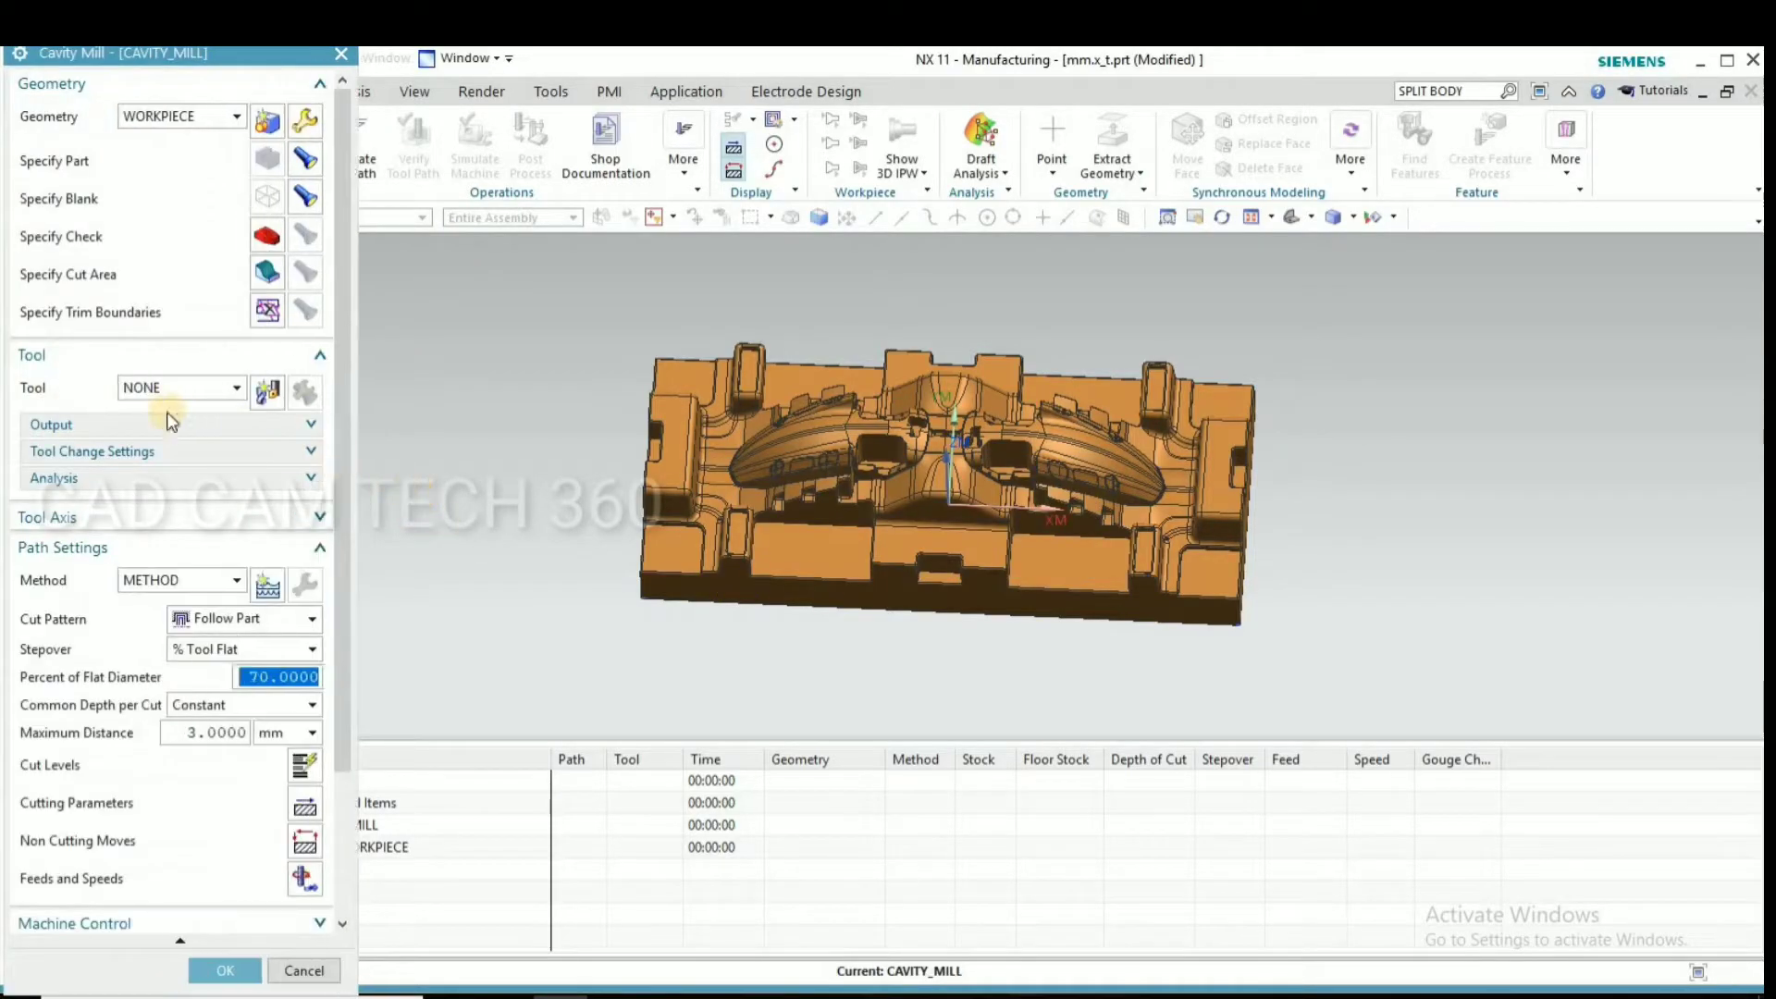
click(263, 393)
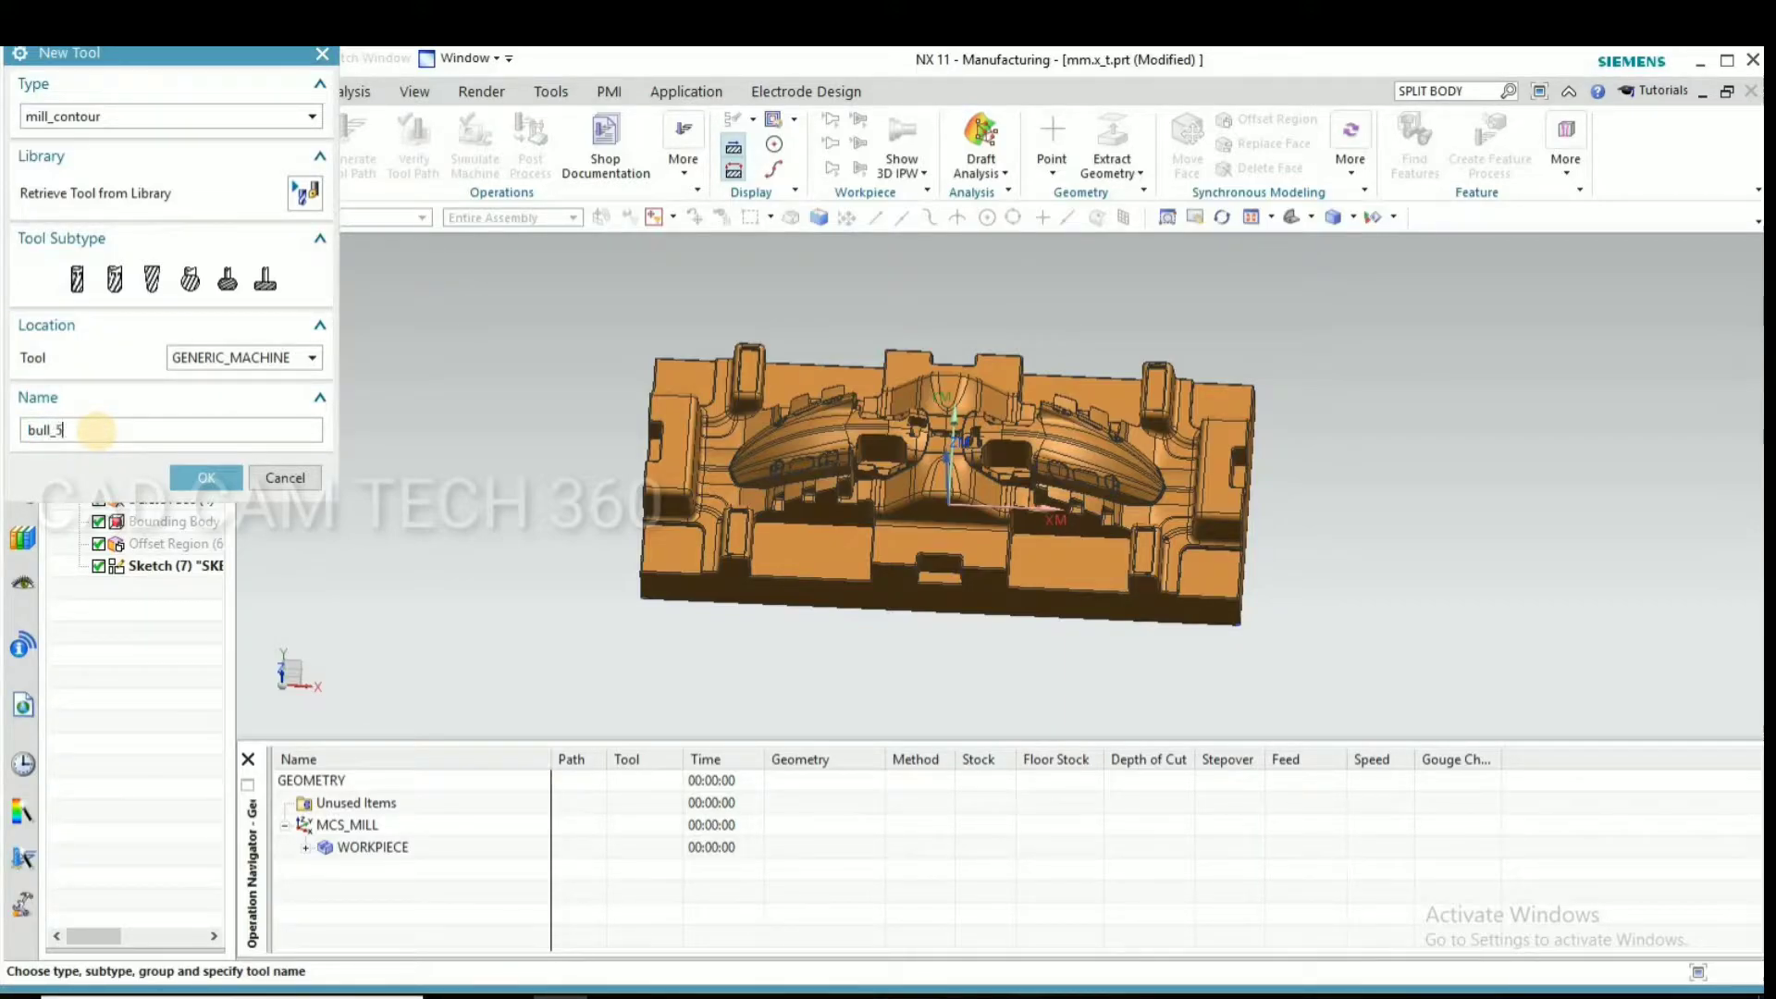
click(198, 464)
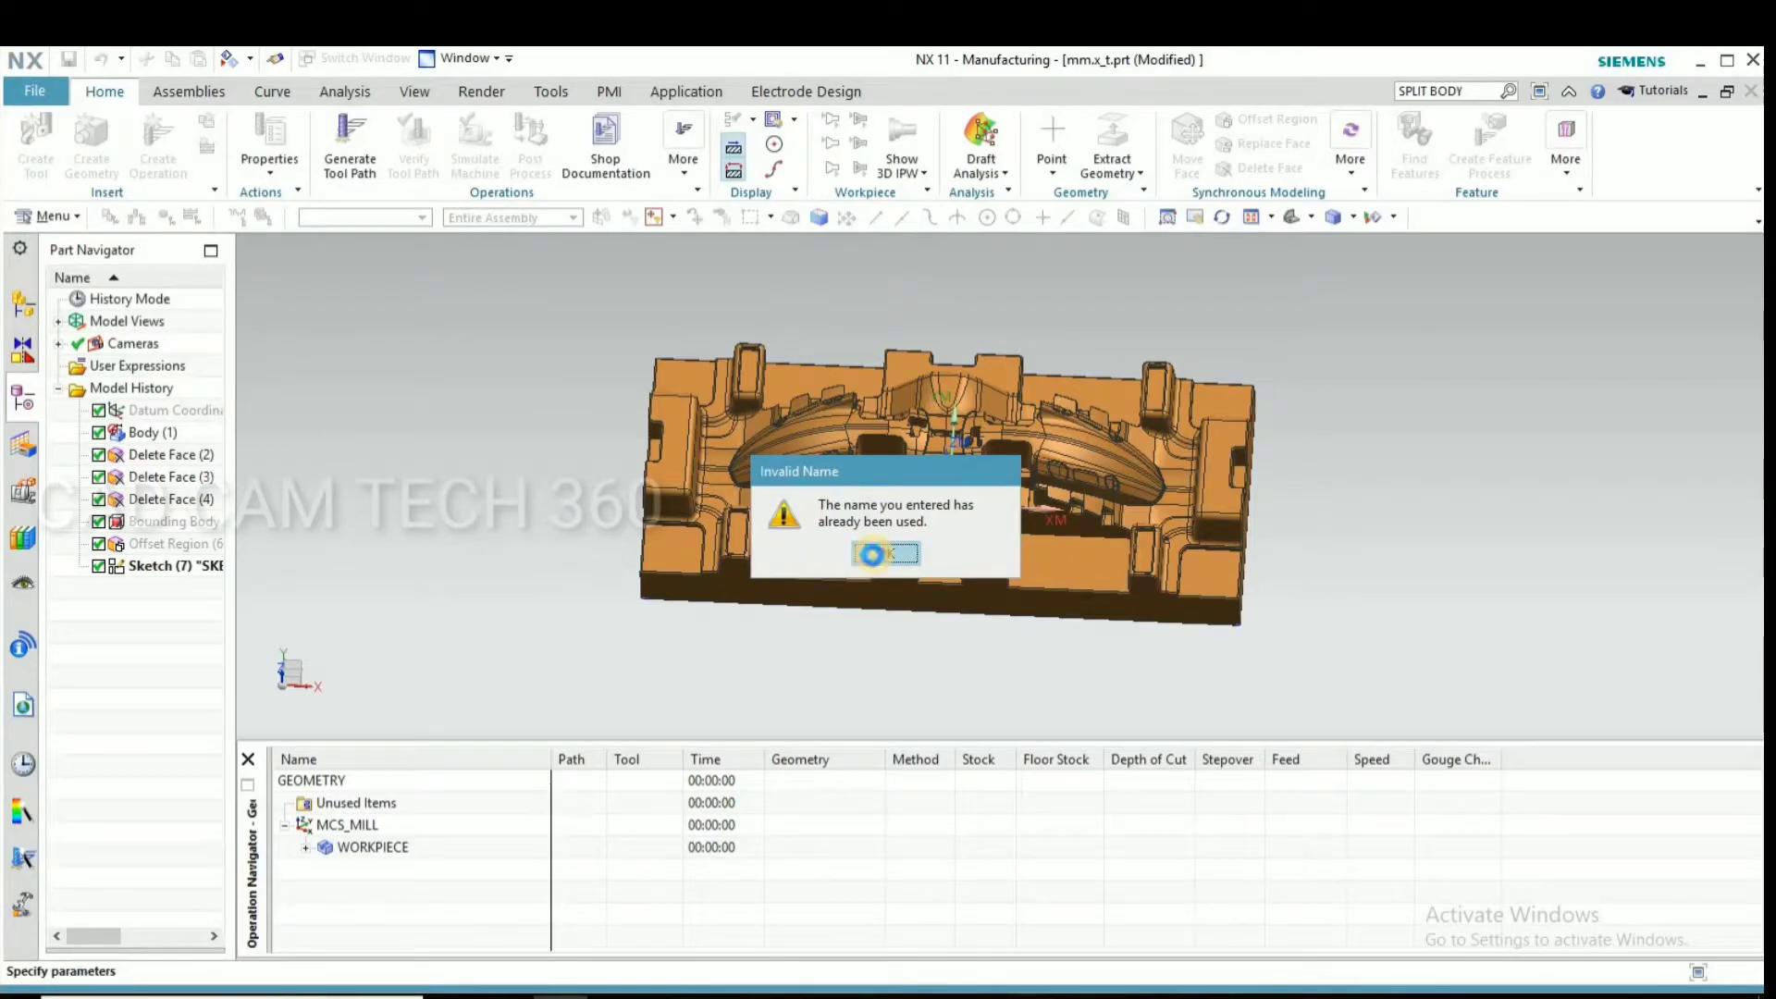
click(884, 553)
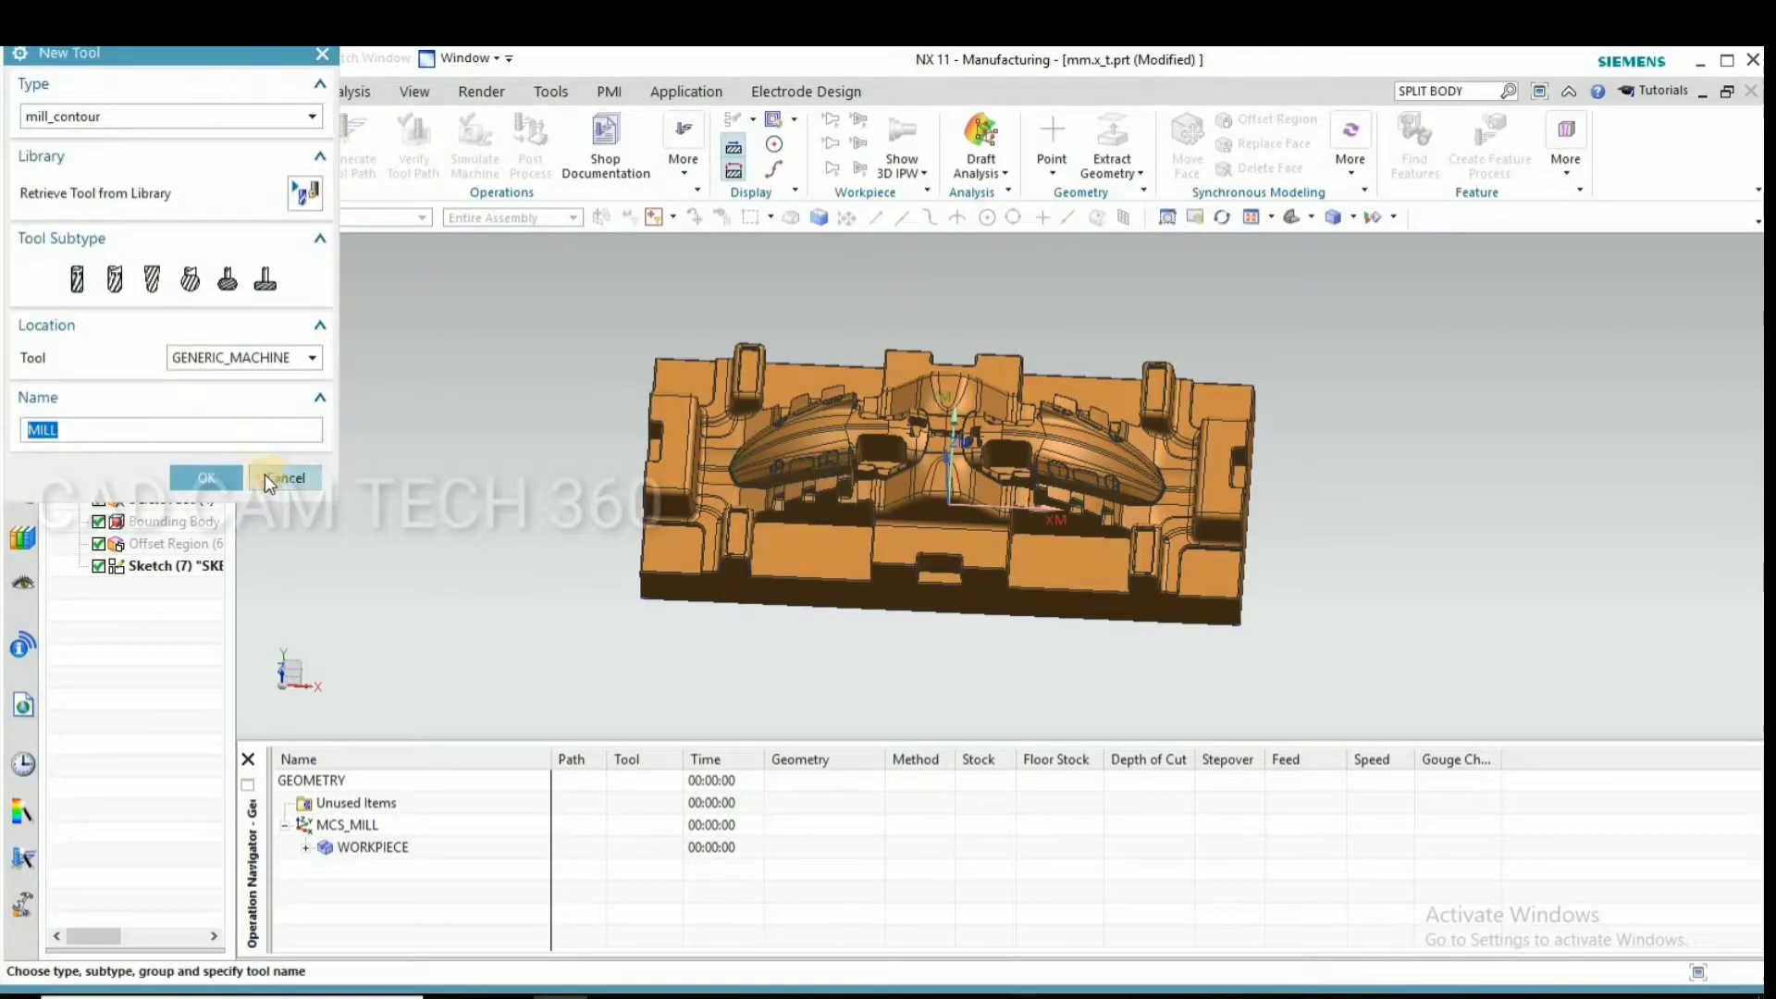
click(278, 477)
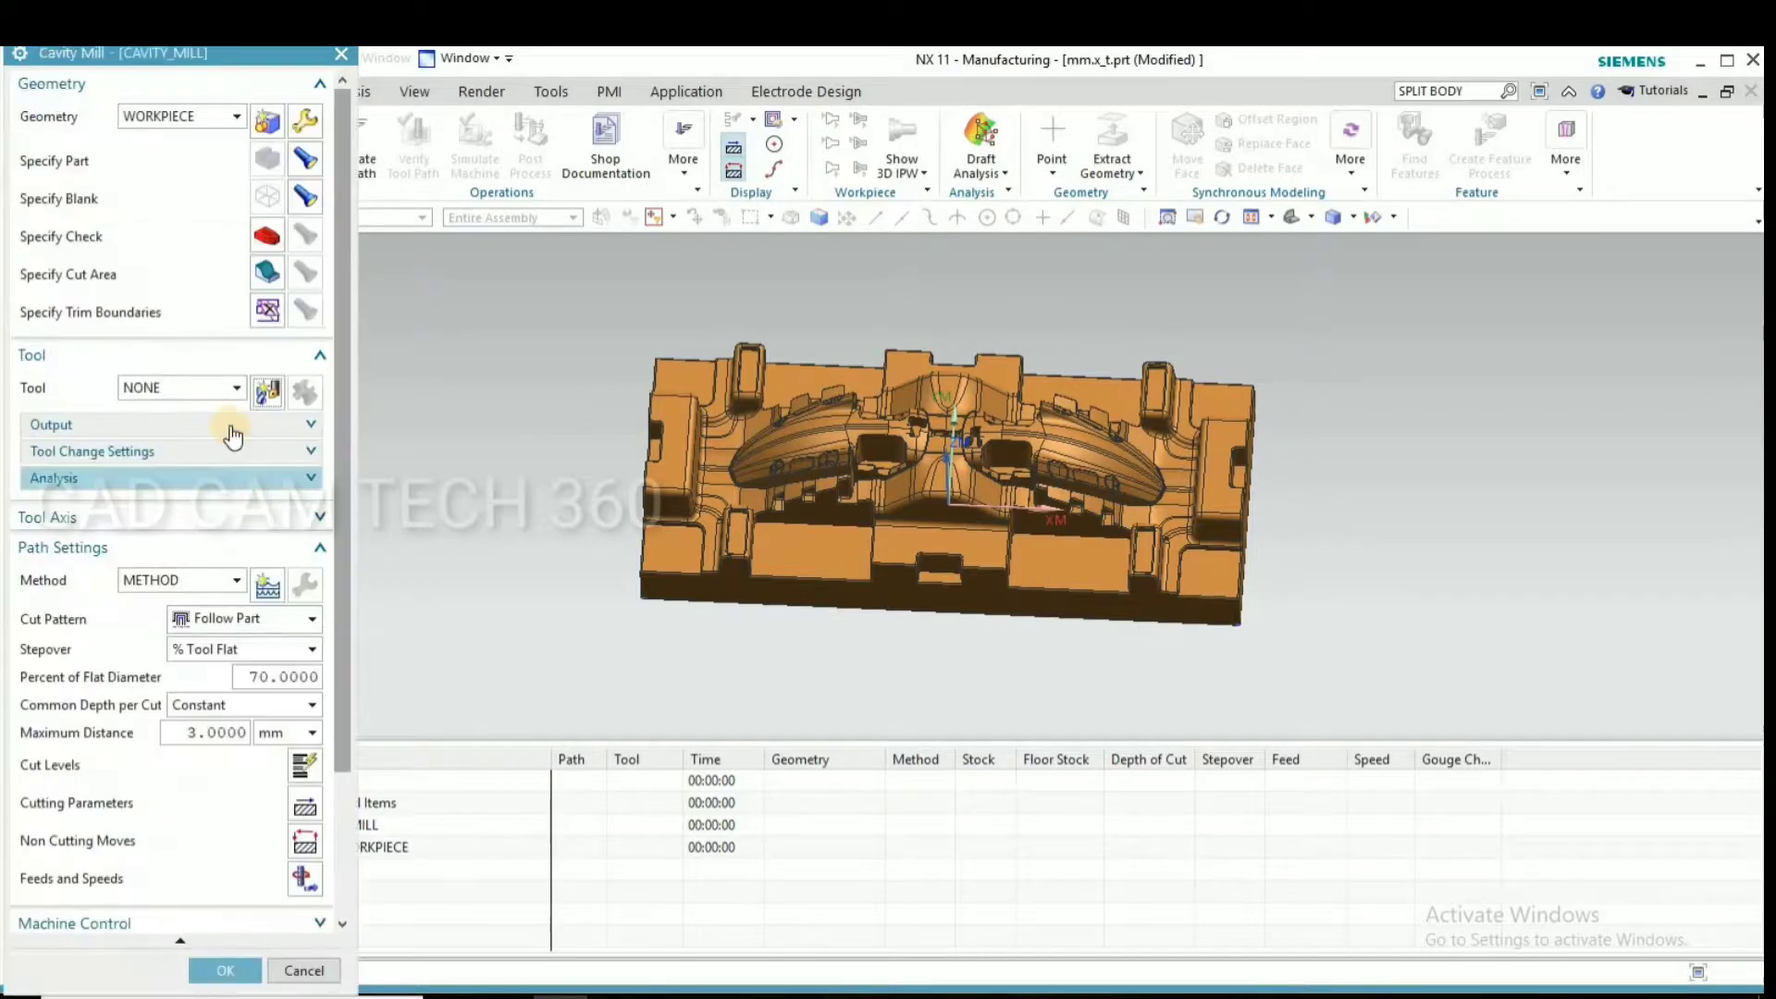
Assign the existing BULL_50 tool to the Cavity Mill operation and generate its tool path
click(214, 390)
click(186, 430)
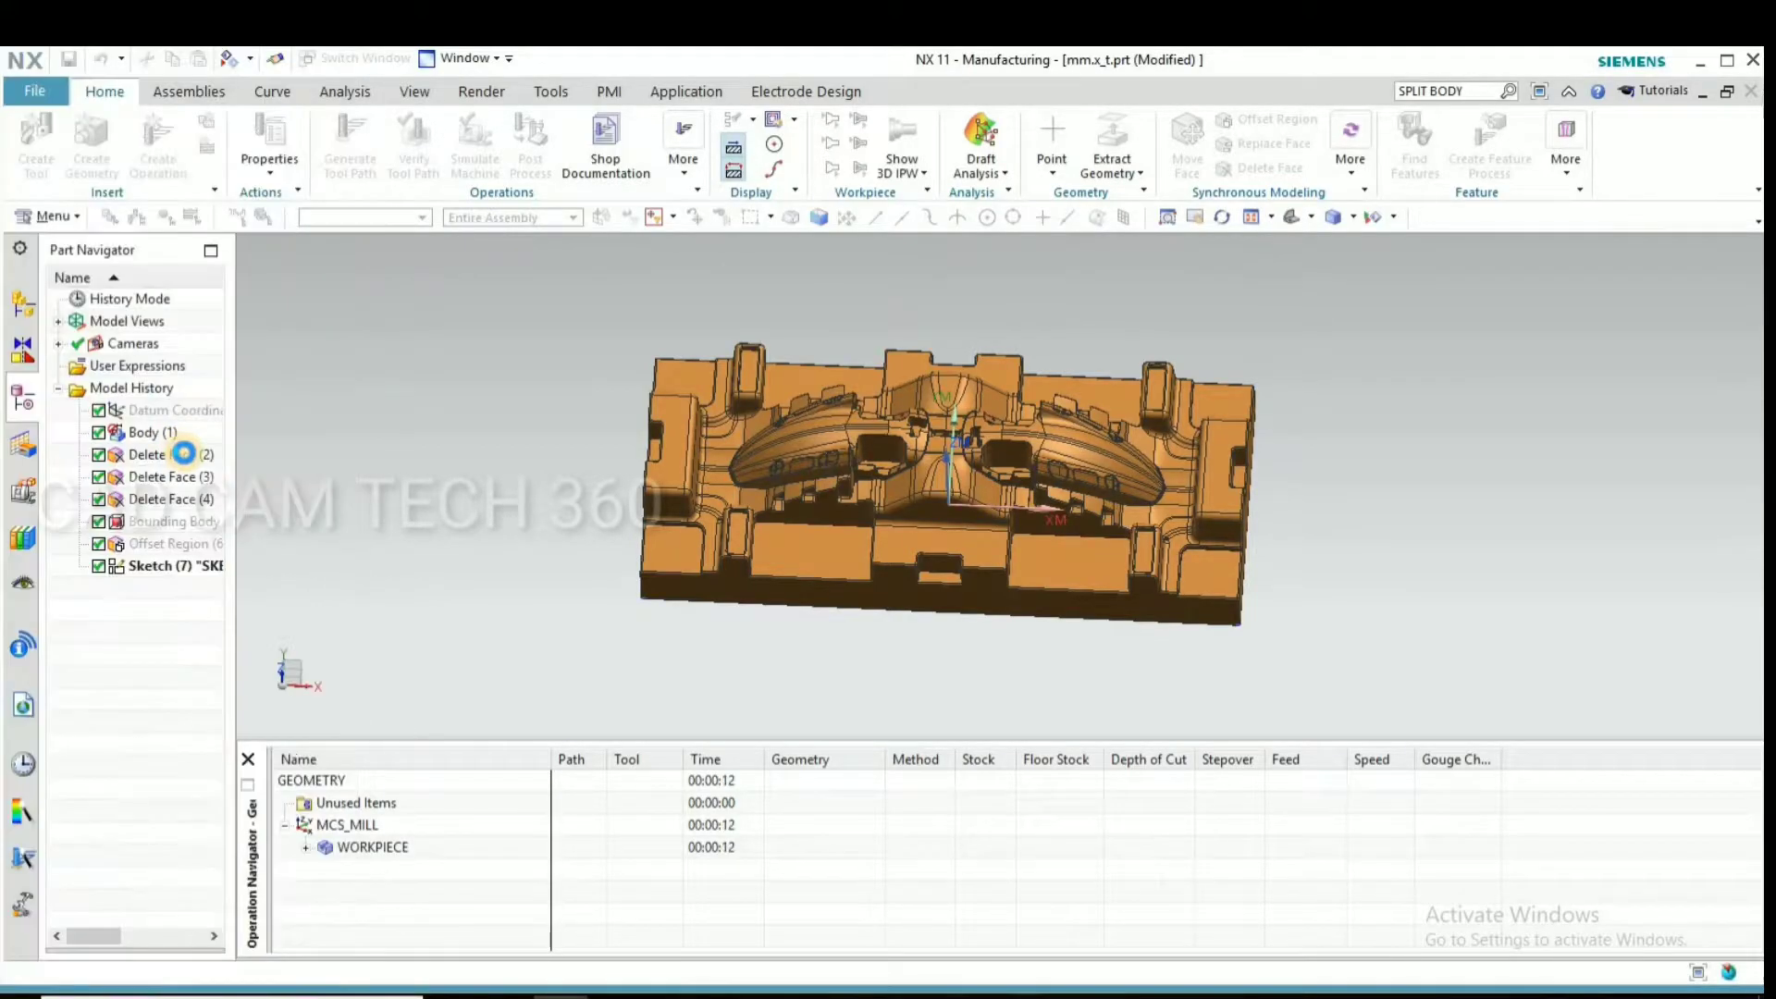
scroll(203, 648, down, 3)
click(113, 902)
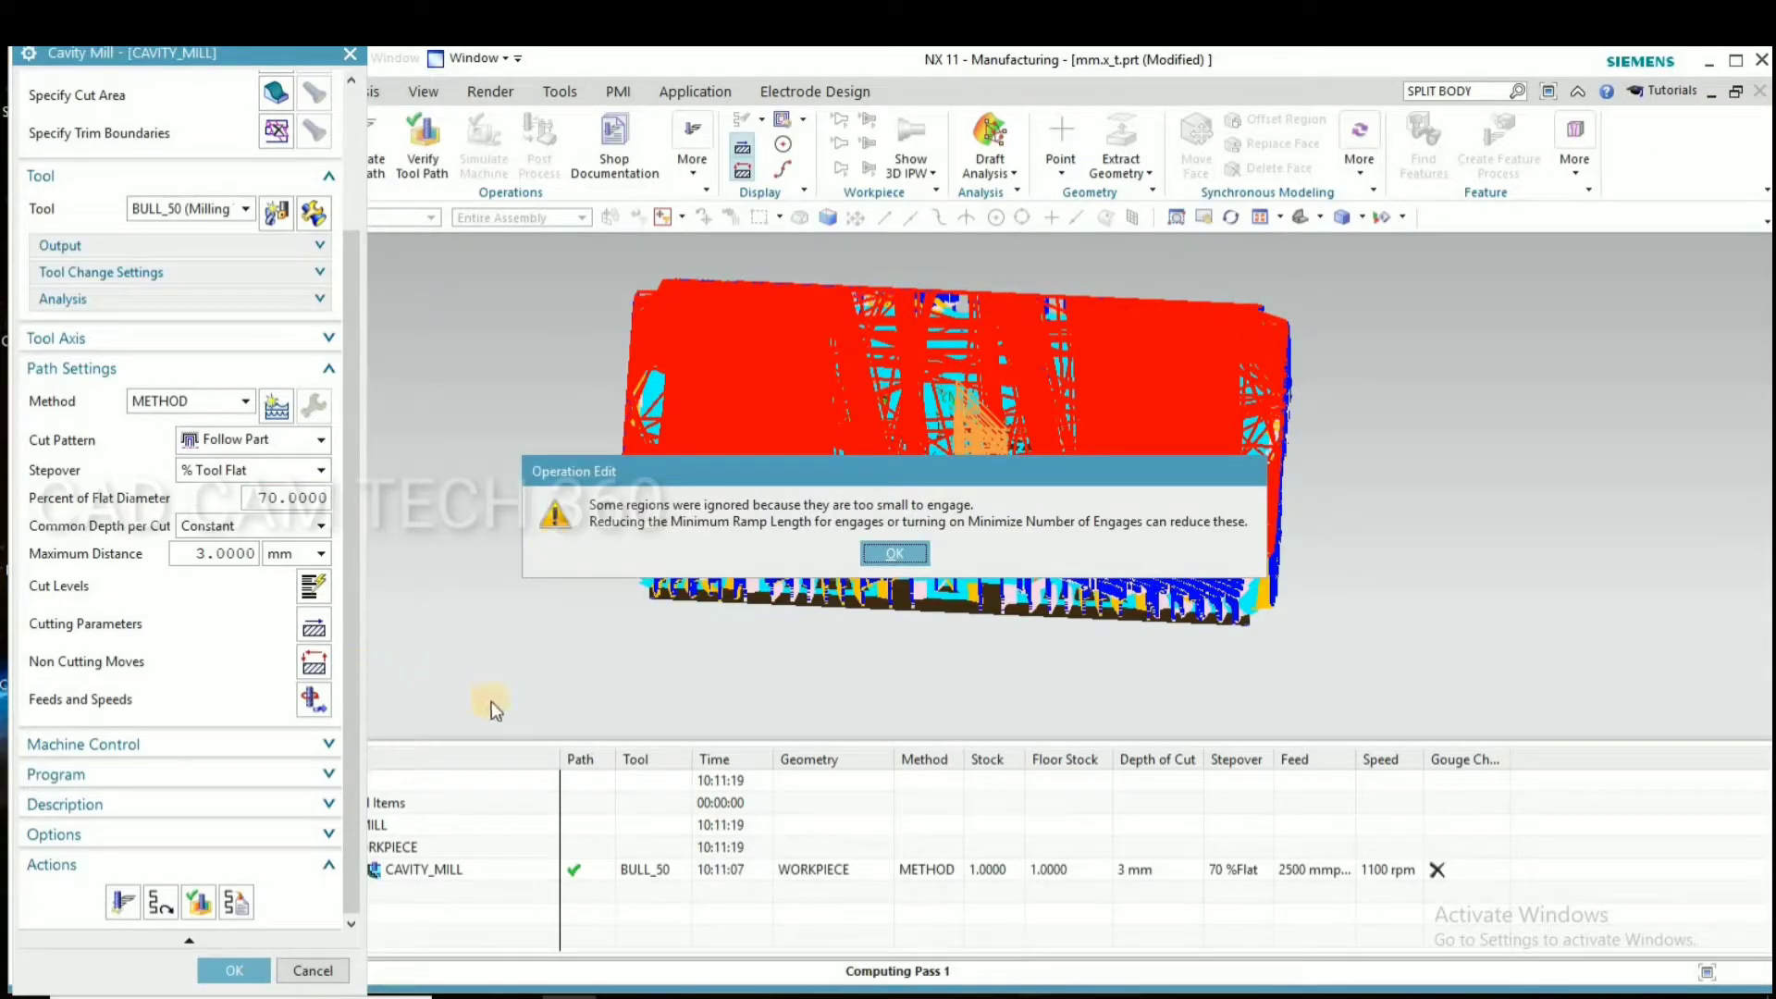
click(895, 551)
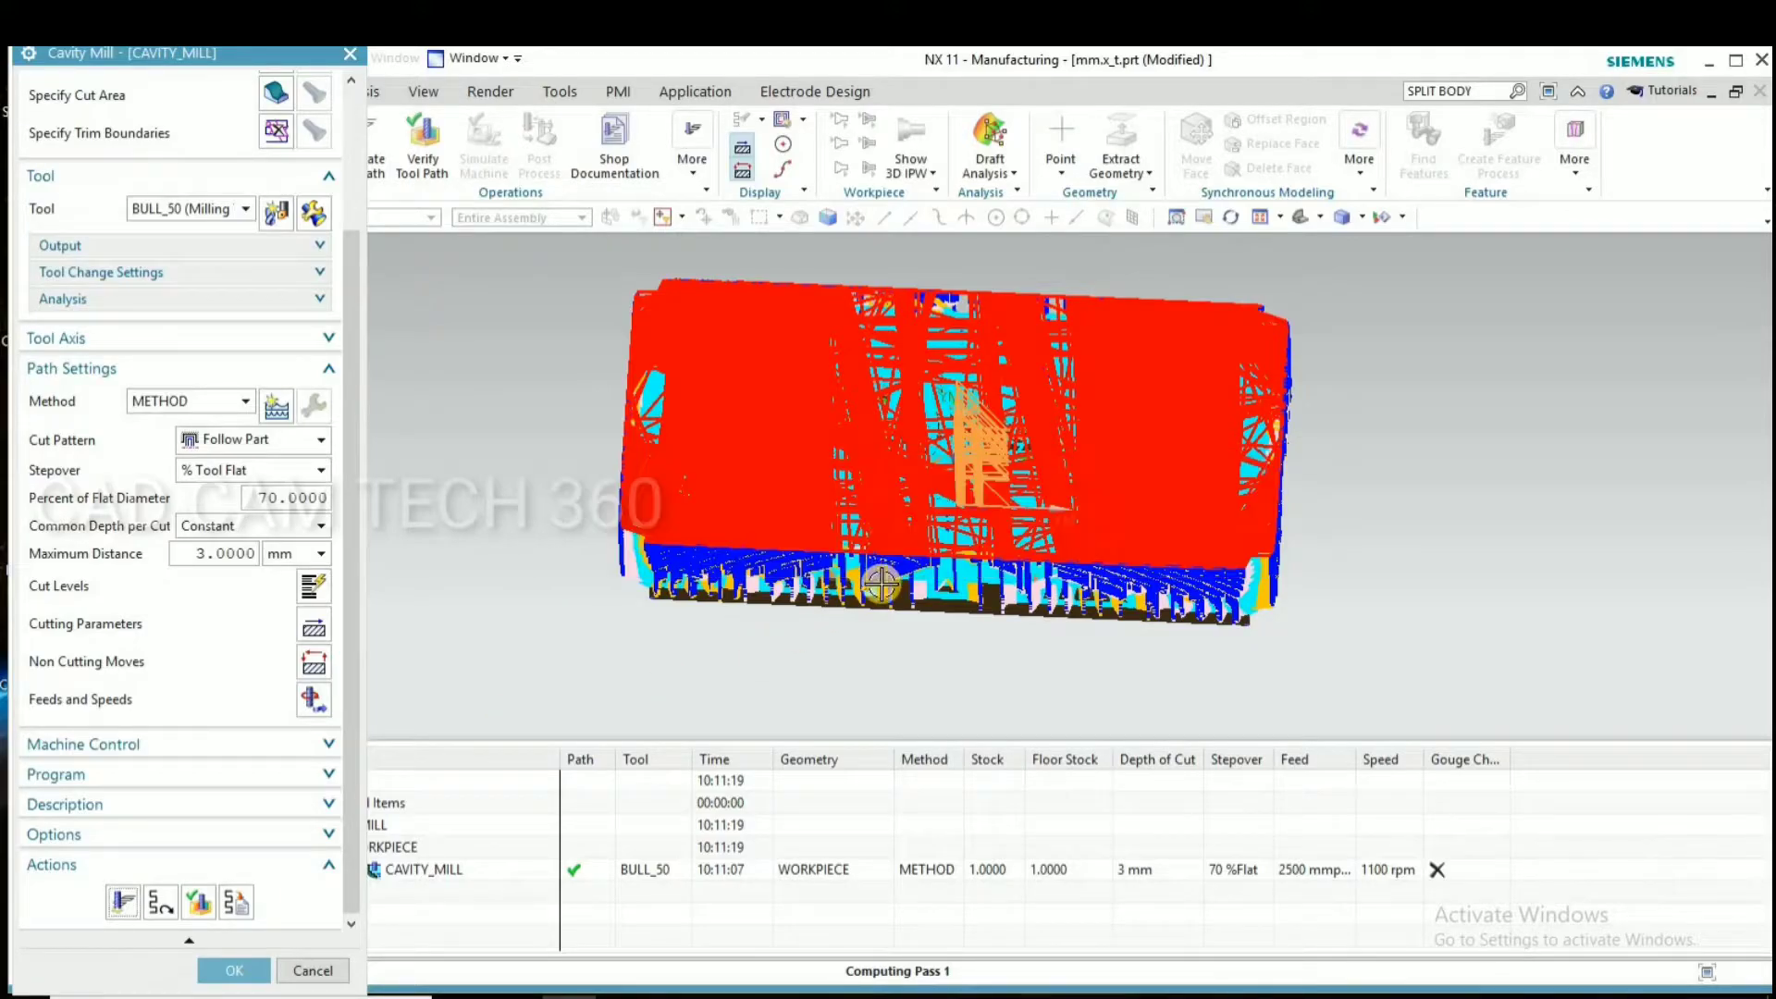
Examine the generated roughing tool path on the die up close and as a whole
middle_drag(855, 620, 812, 592)
scroll(712, 500, up, 12)
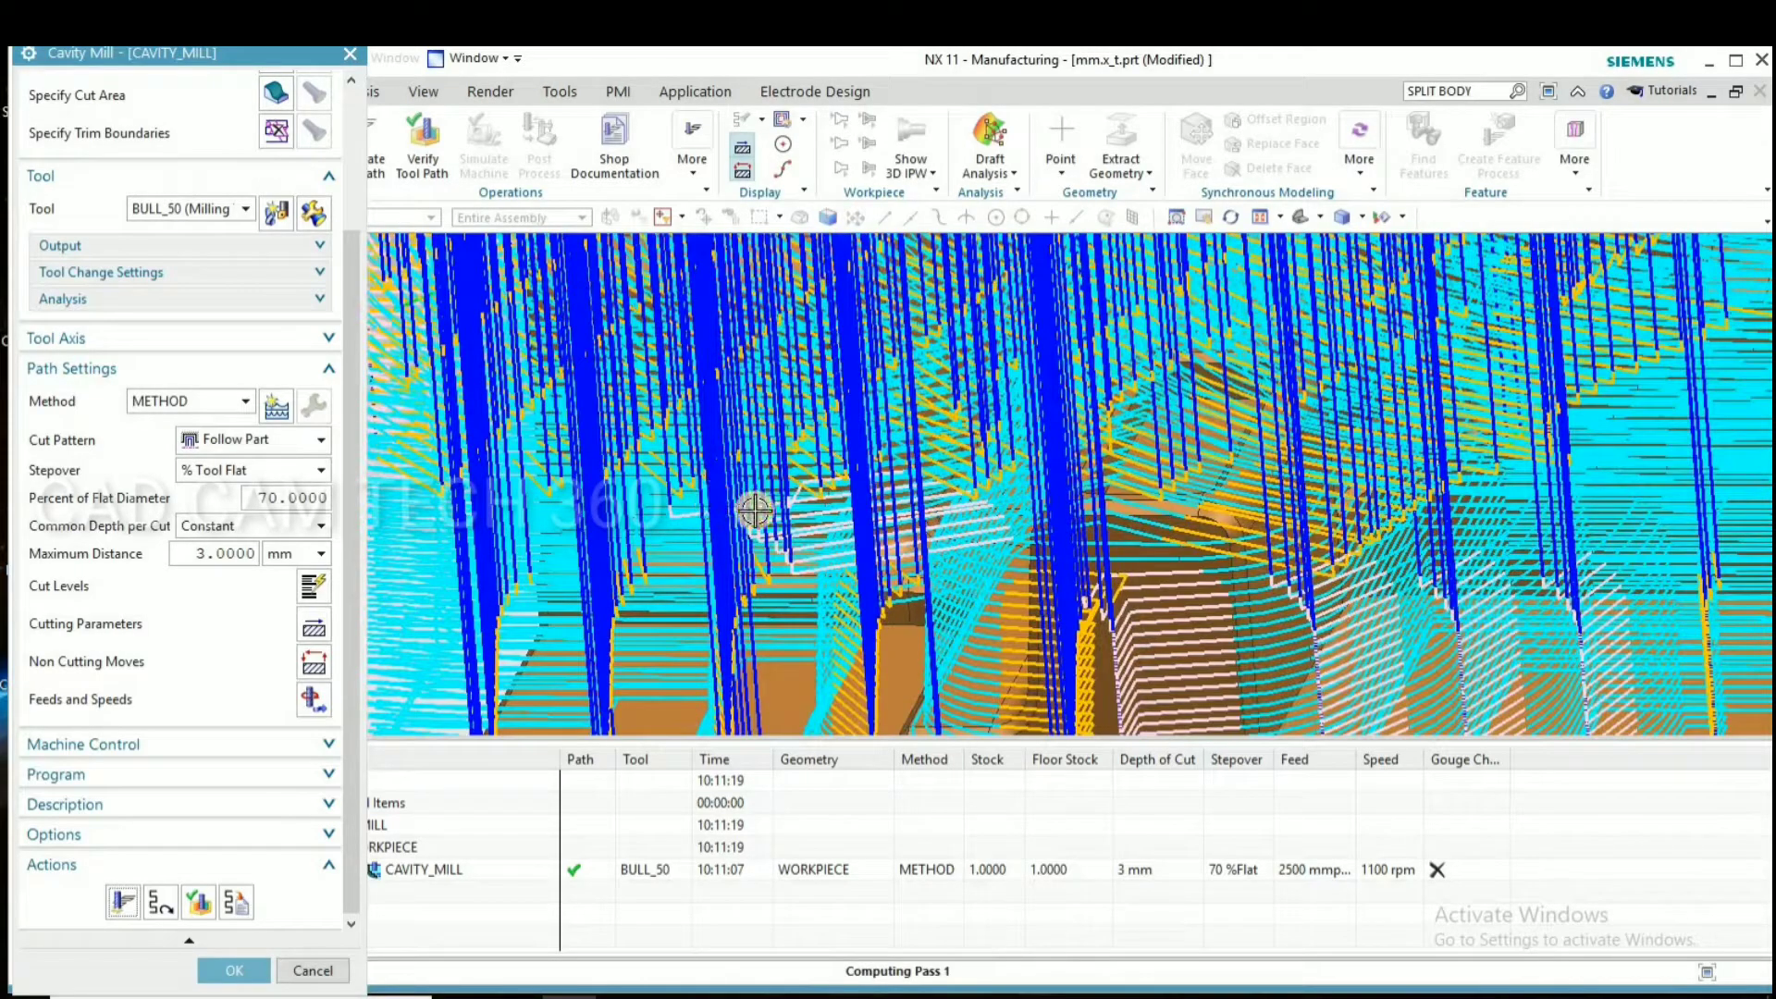
scroll(712, 501, down, 10)
middle_drag(622, 512, 584, 521)
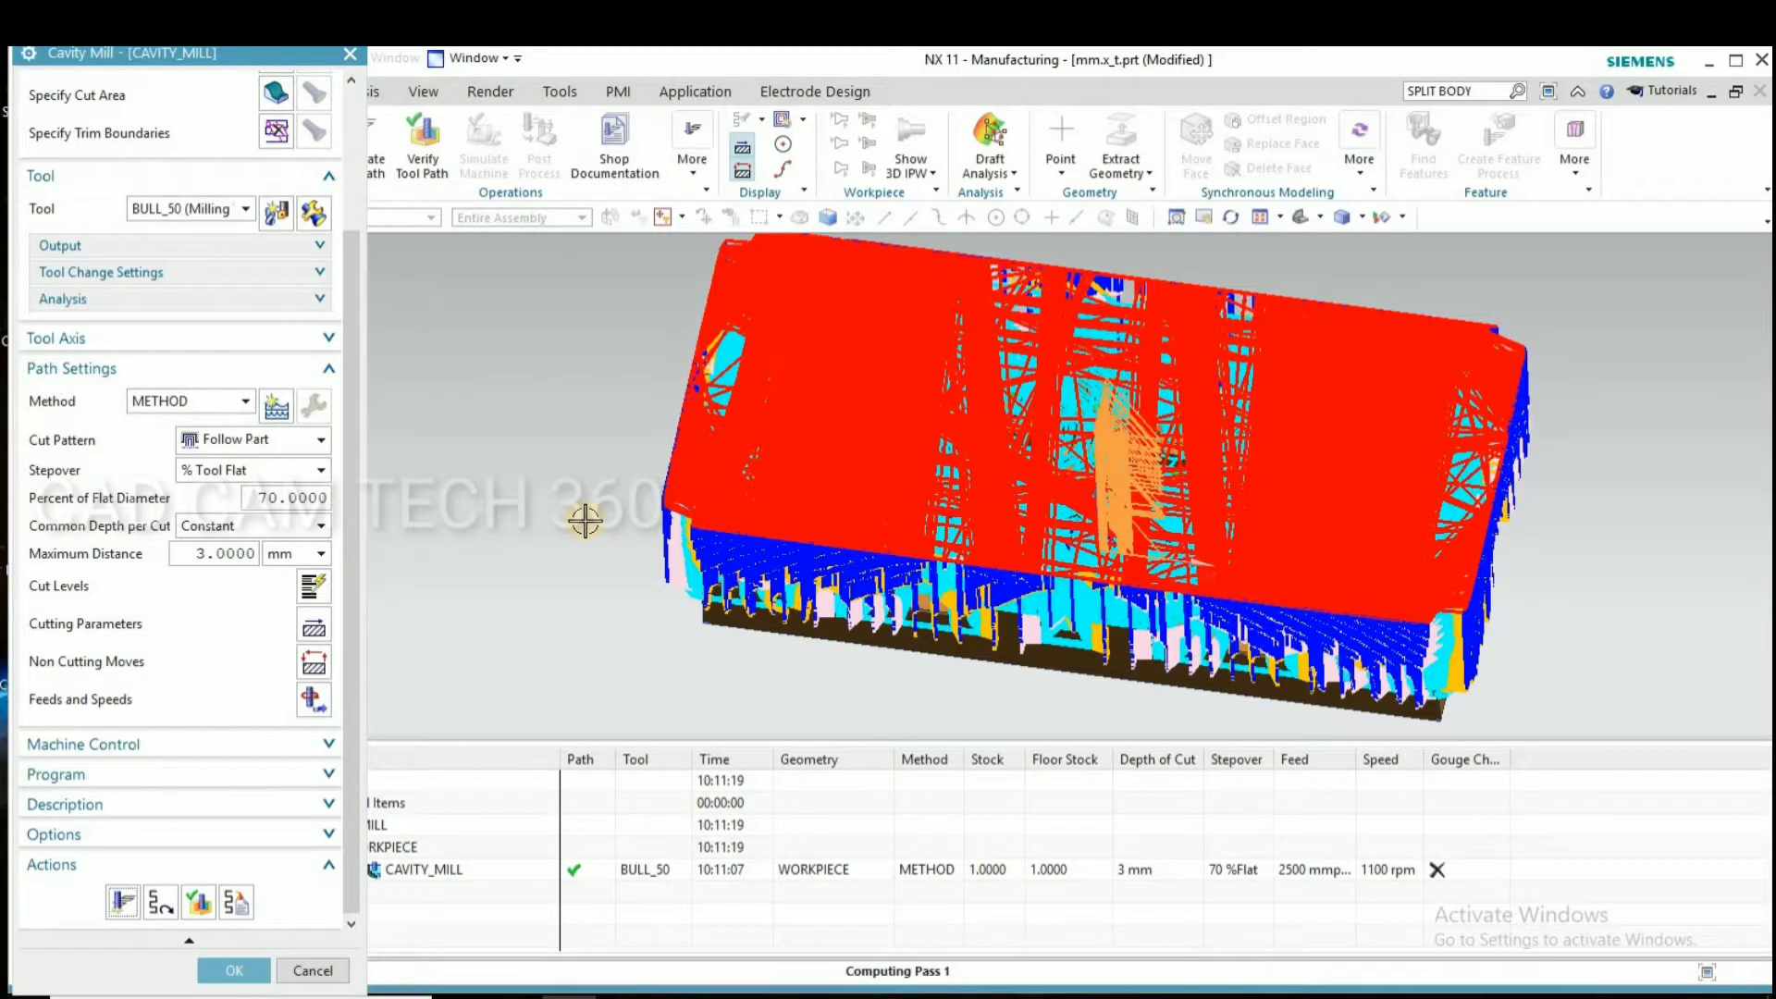
Accept the generated Cavity Mill roughing operation and save the part file
scroll(635, 518, down, 2)
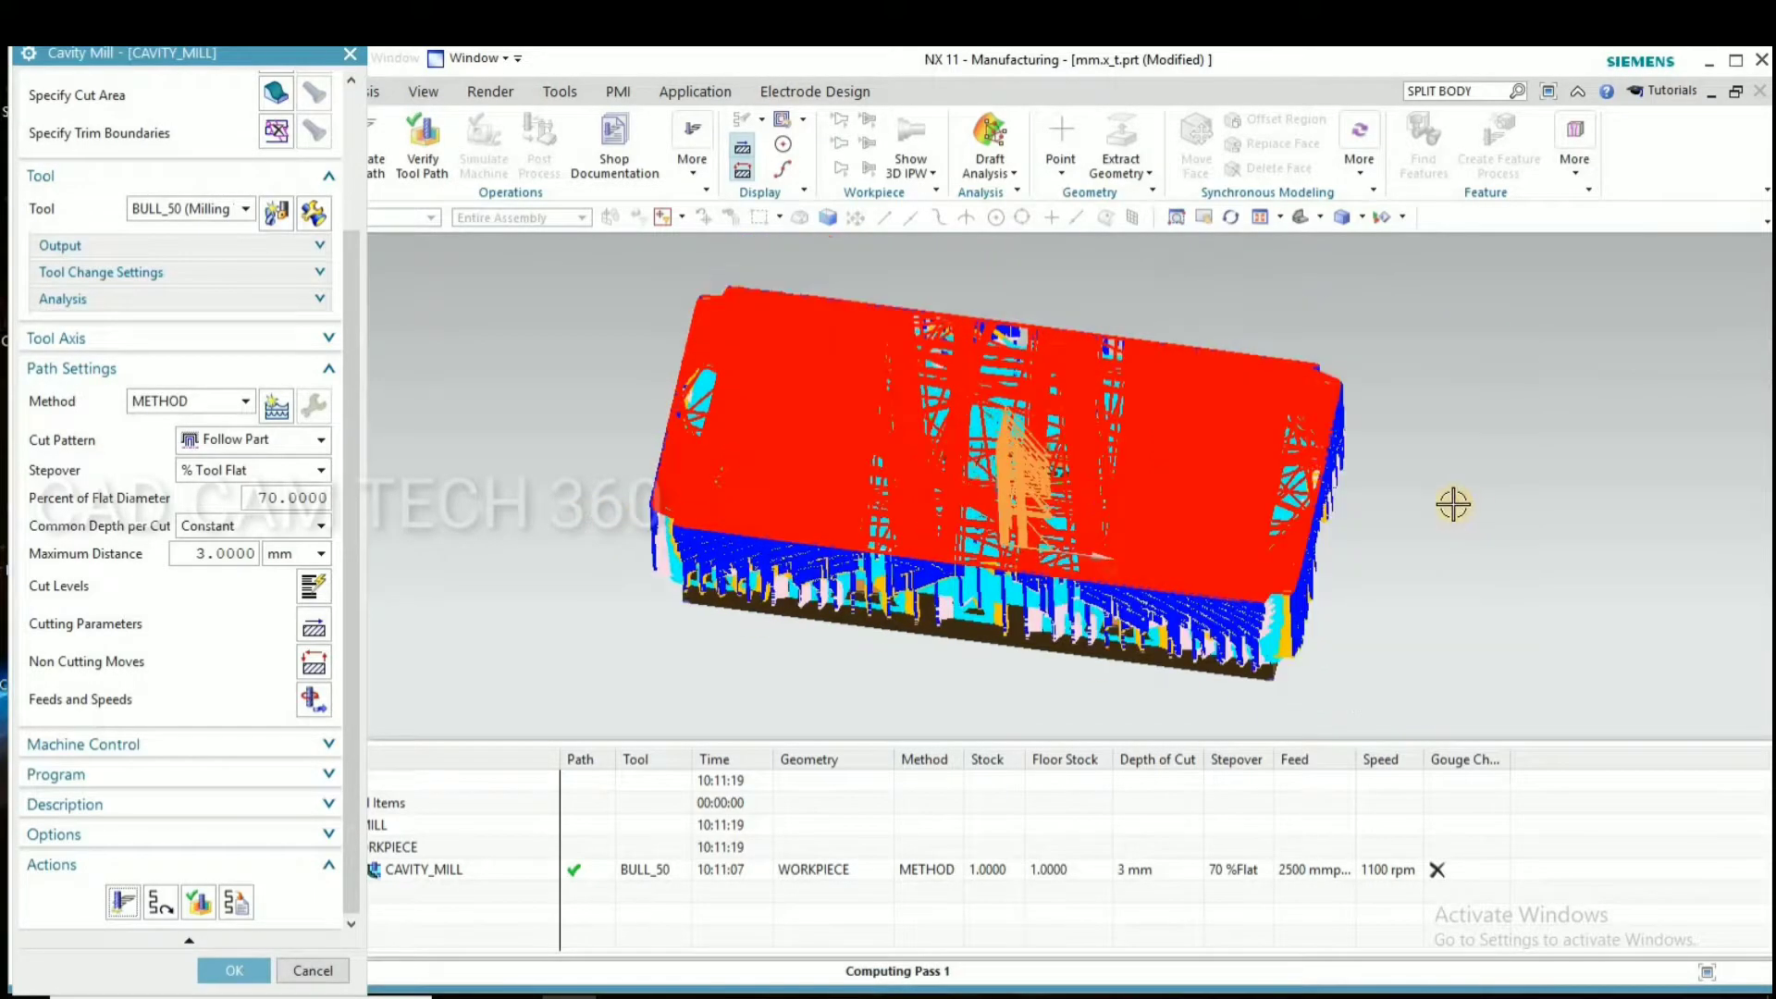
middle_drag(1504, 551, 1395, 551)
scroll(1395, 552, up, 1)
click(234, 970)
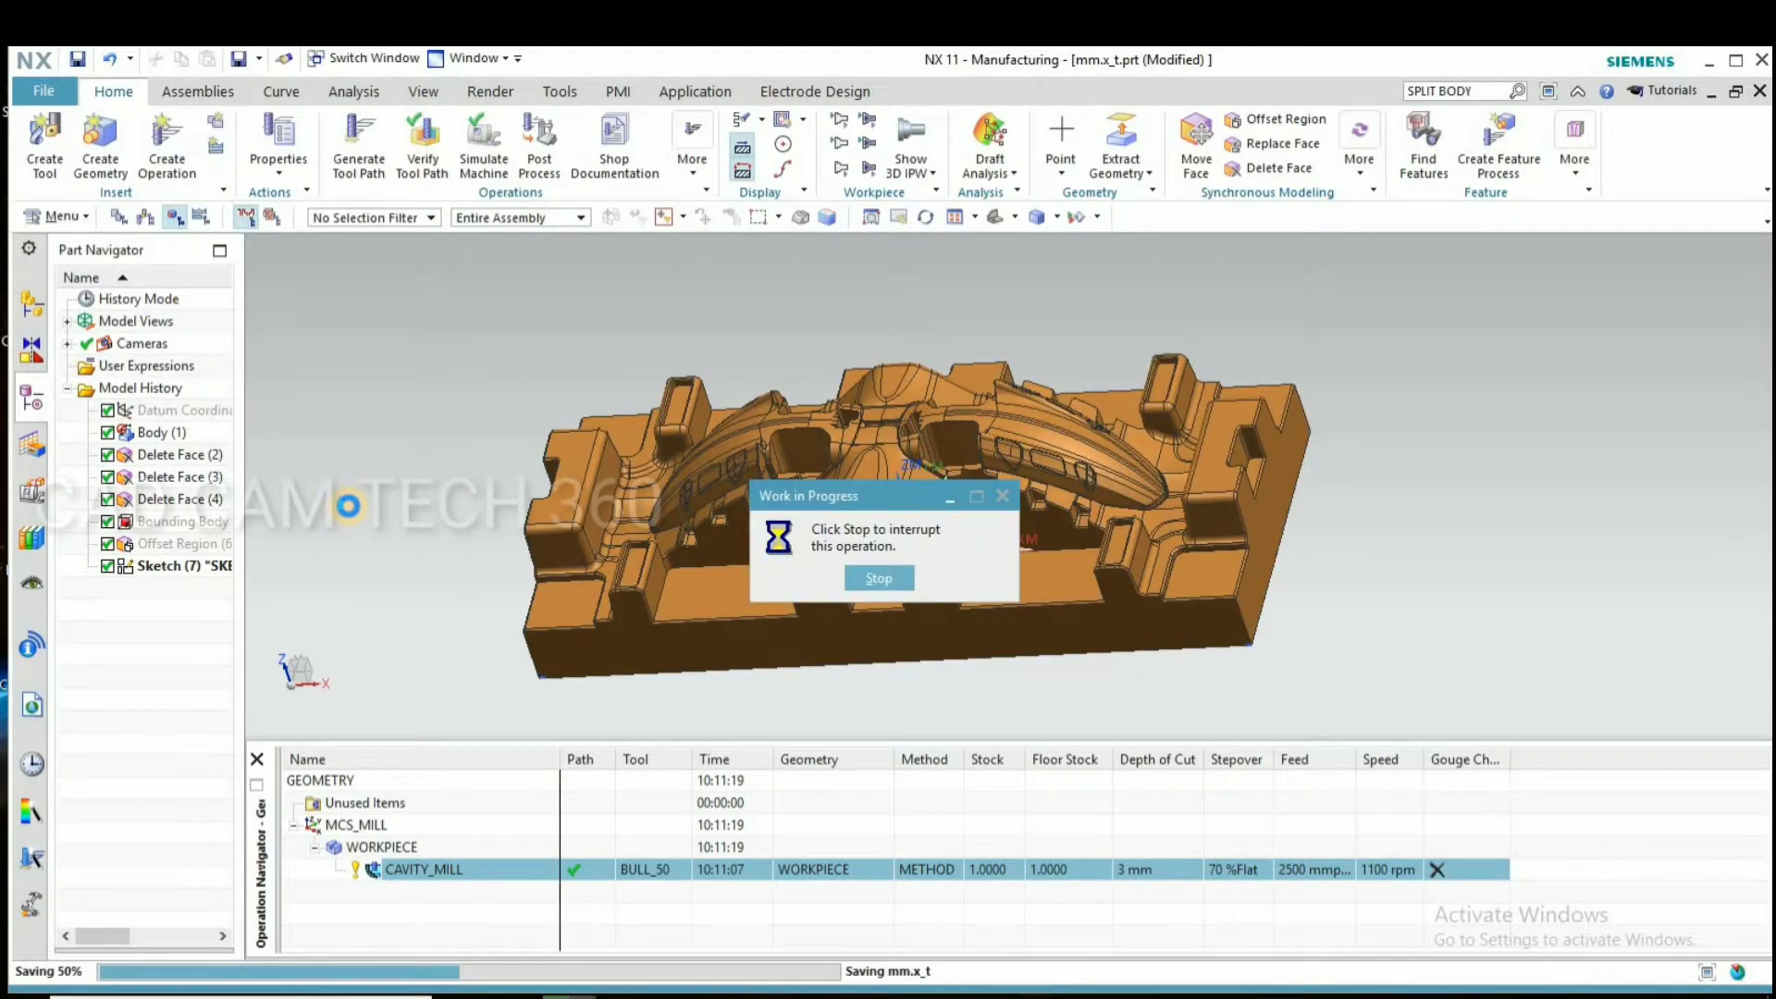
Verify the CAVITY_MILL tool path by playing the 3D Dynamic material removal simulation
middle_drag(518, 453, 345, 862)
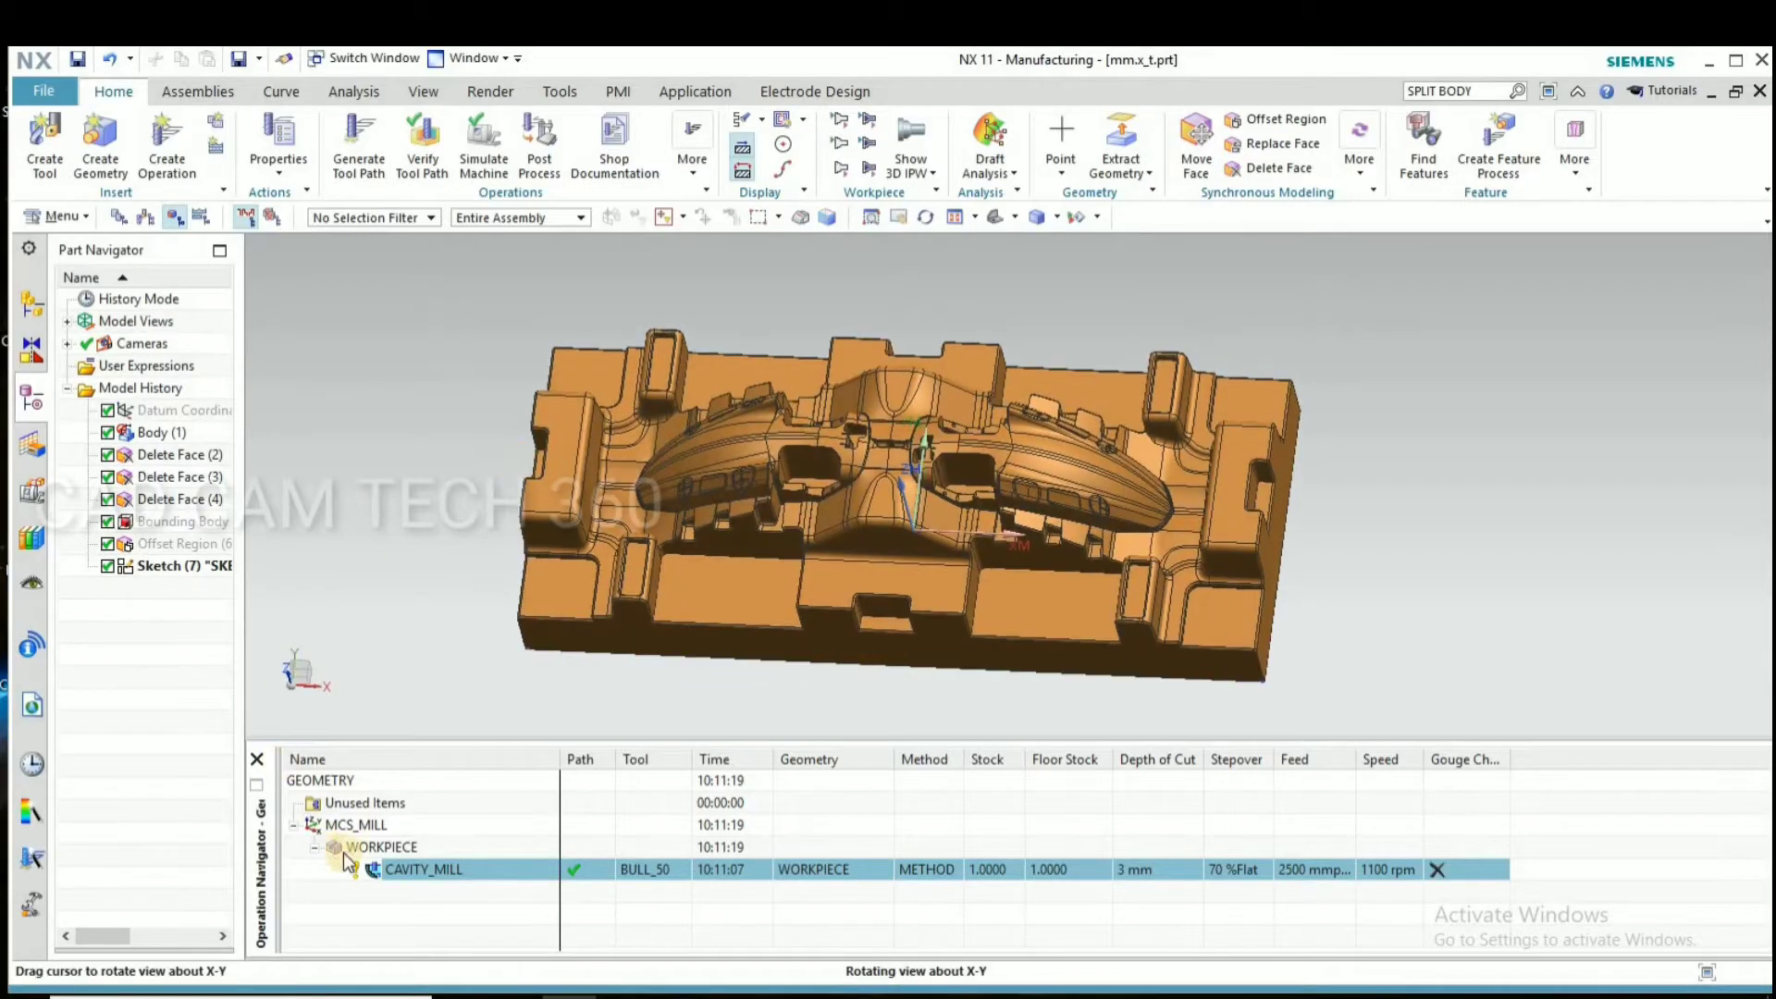
right_click(436, 856)
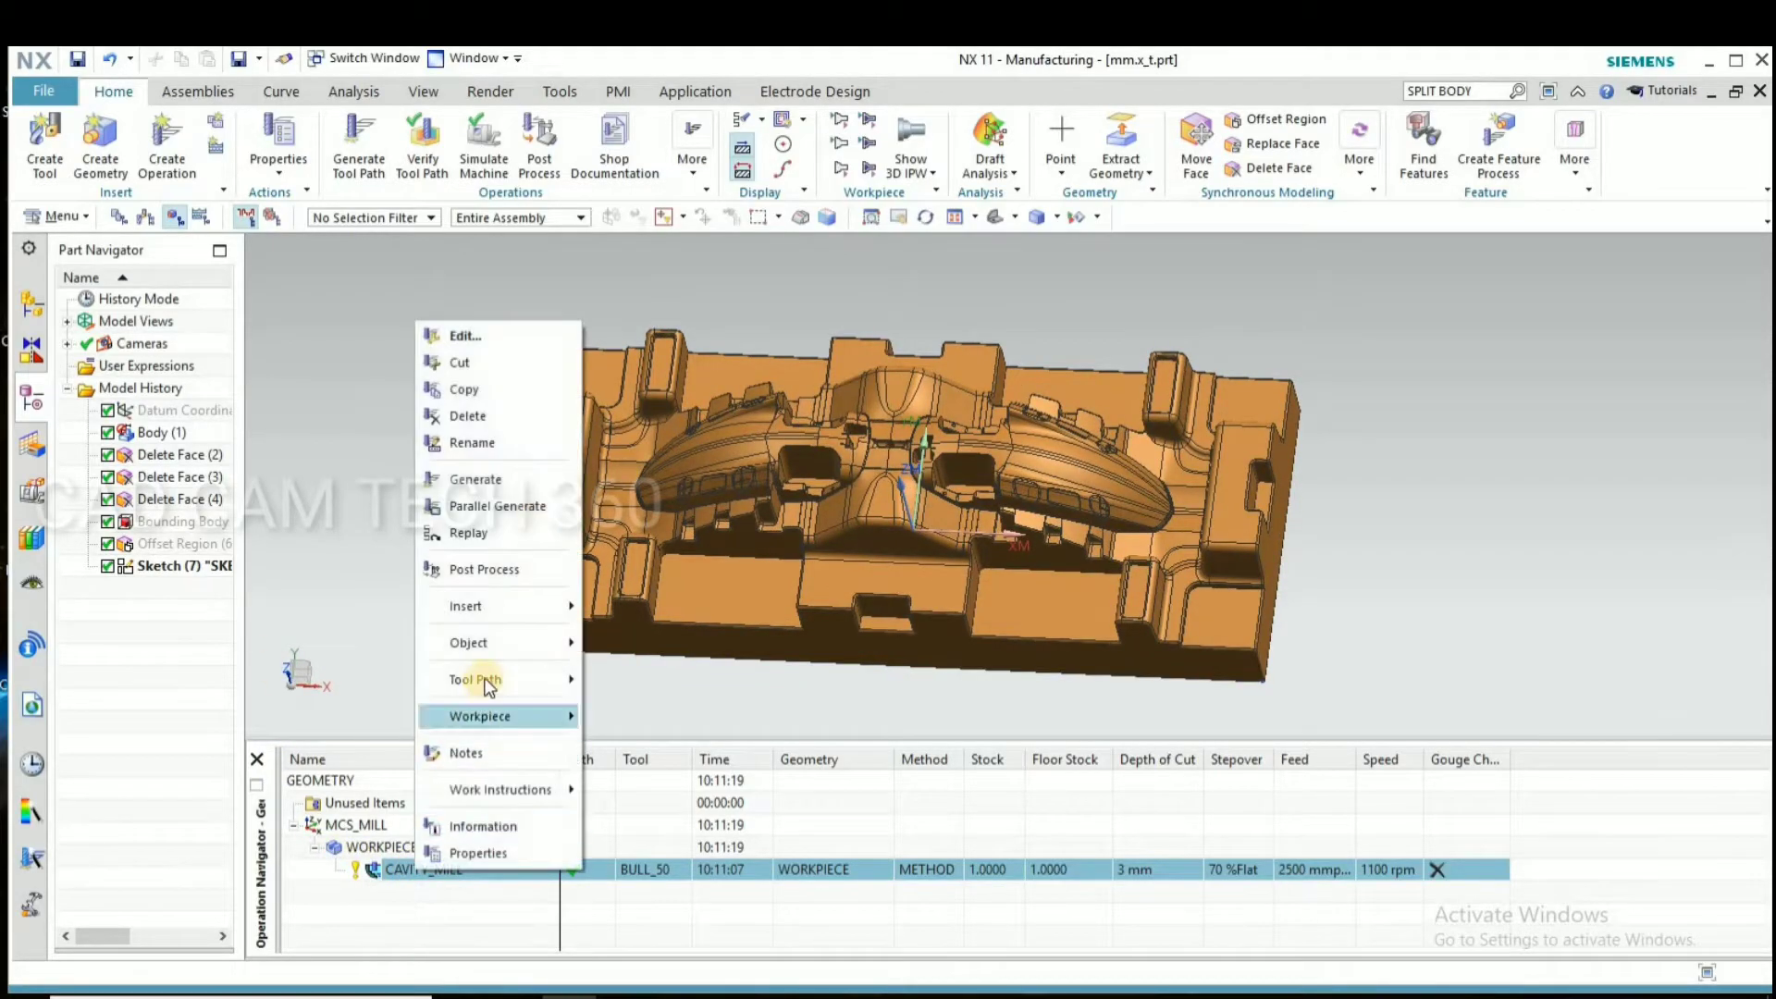
mouse_move(518, 680)
click(647, 835)
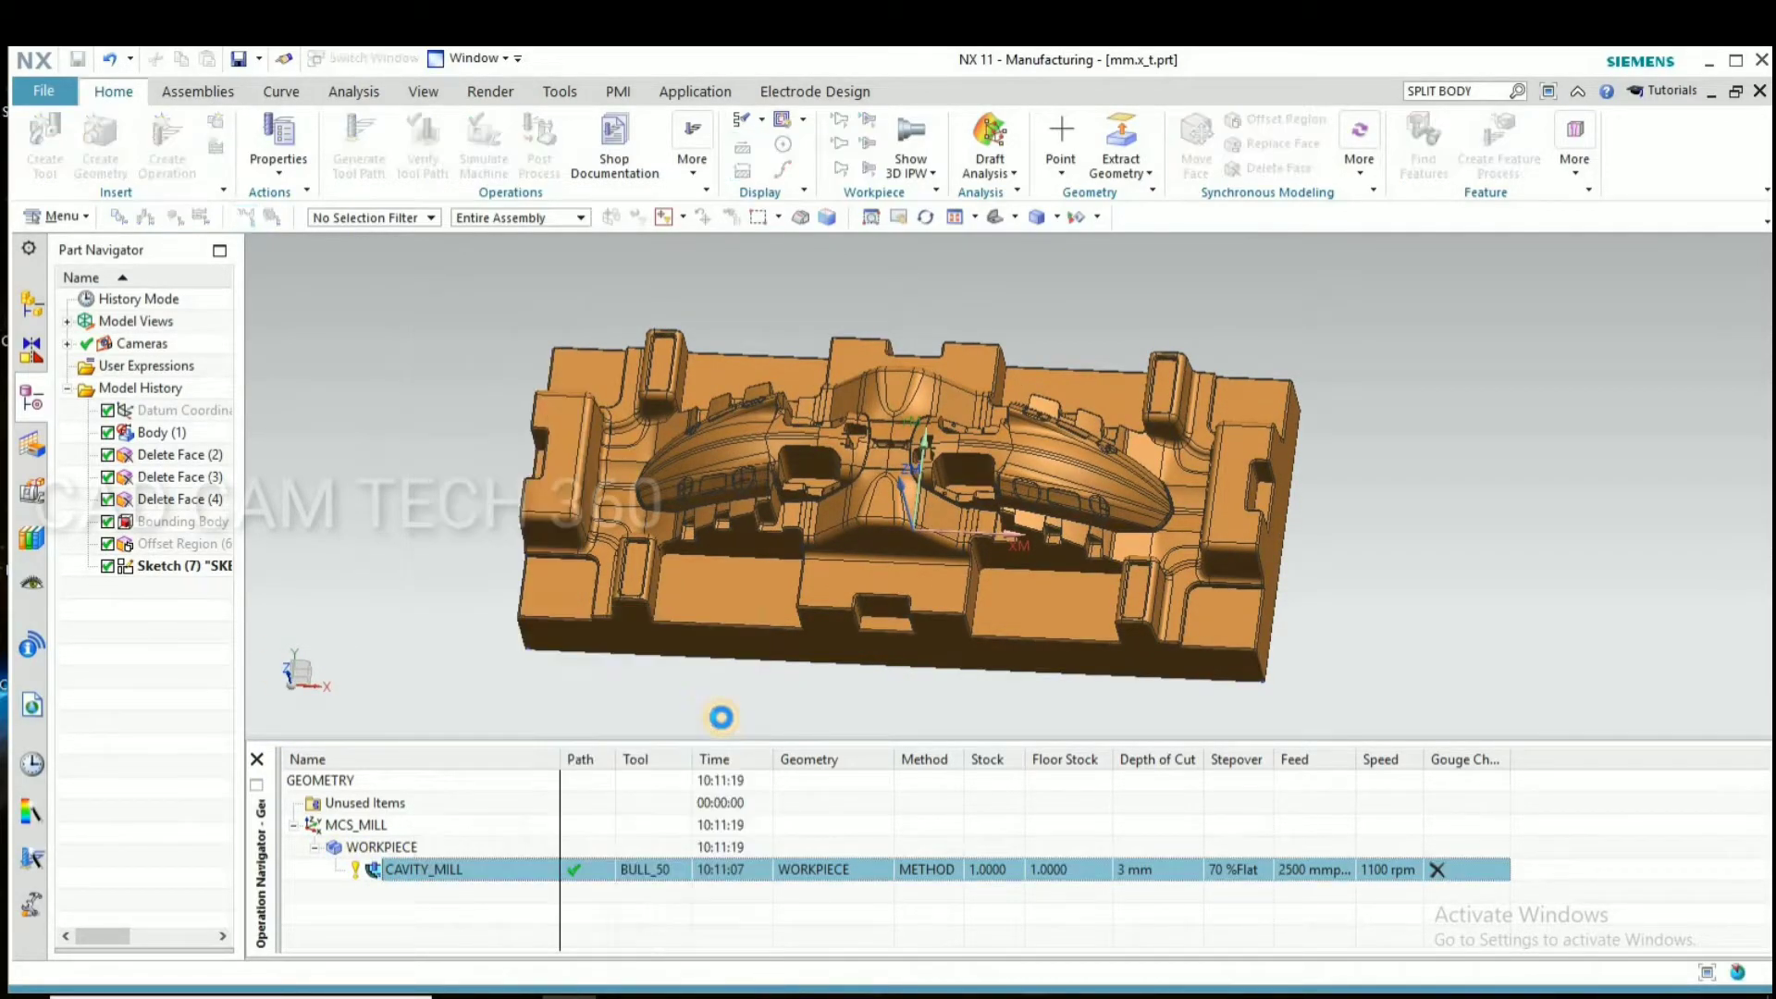
middle_drag(804, 623, 733, 602)
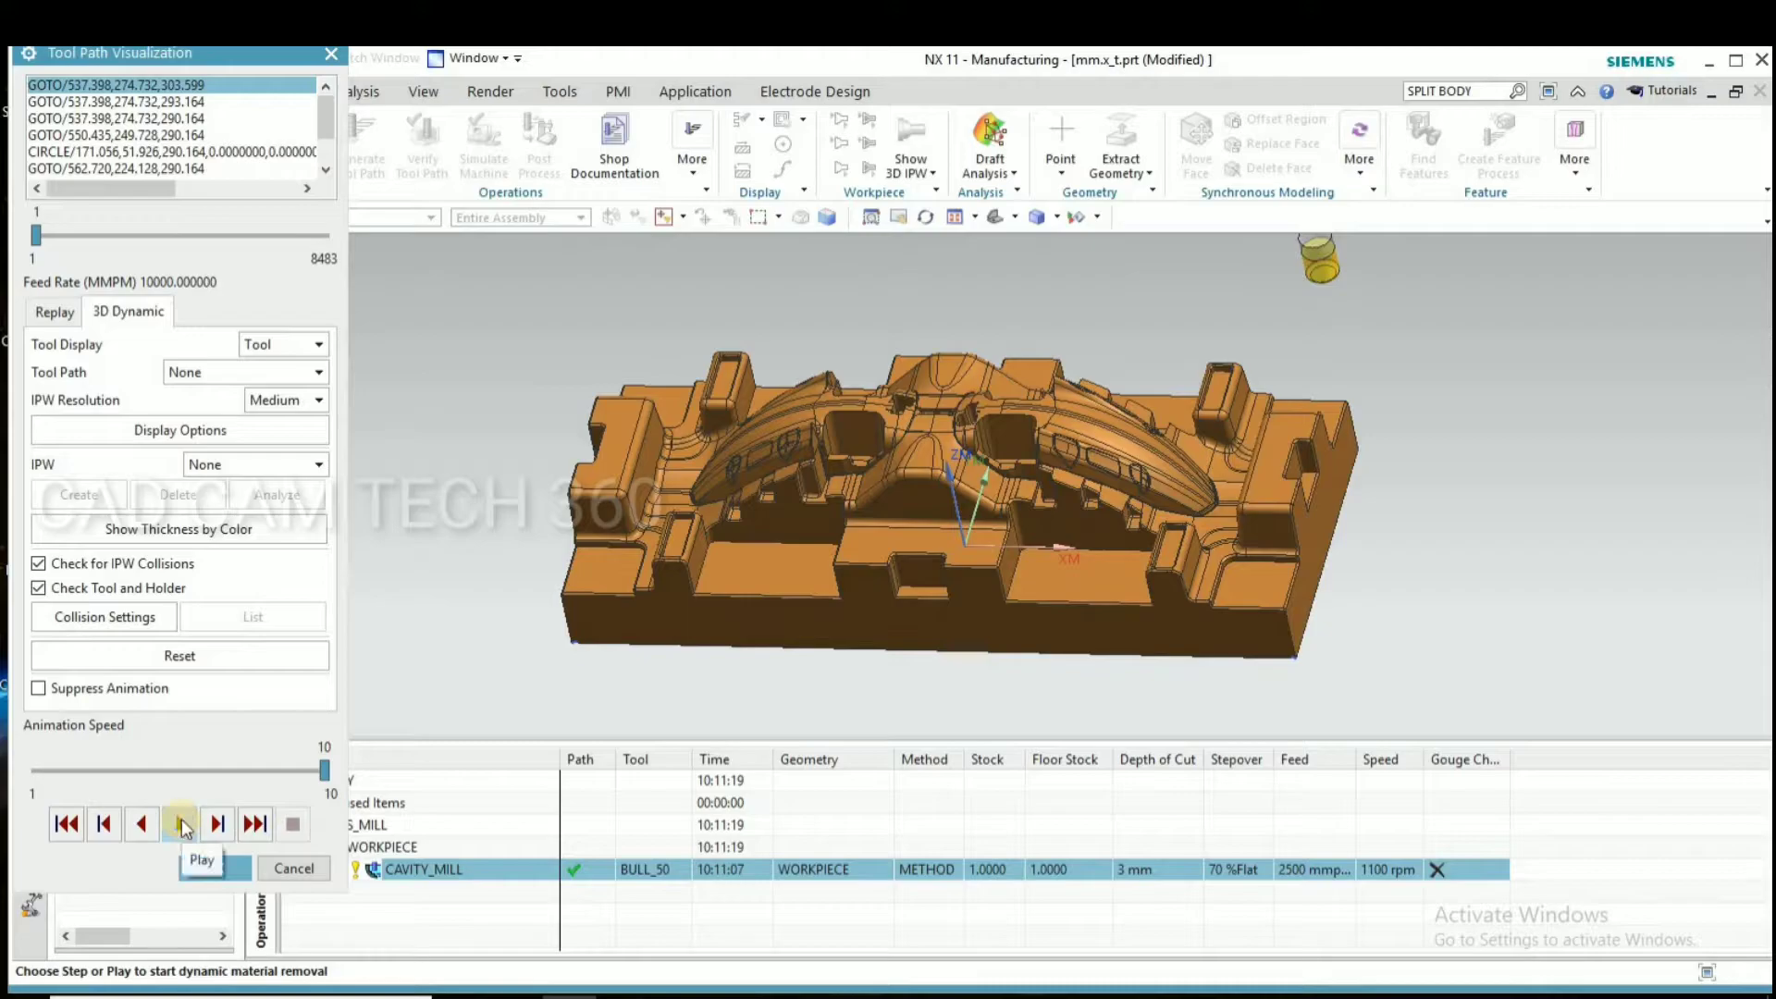
click(181, 823)
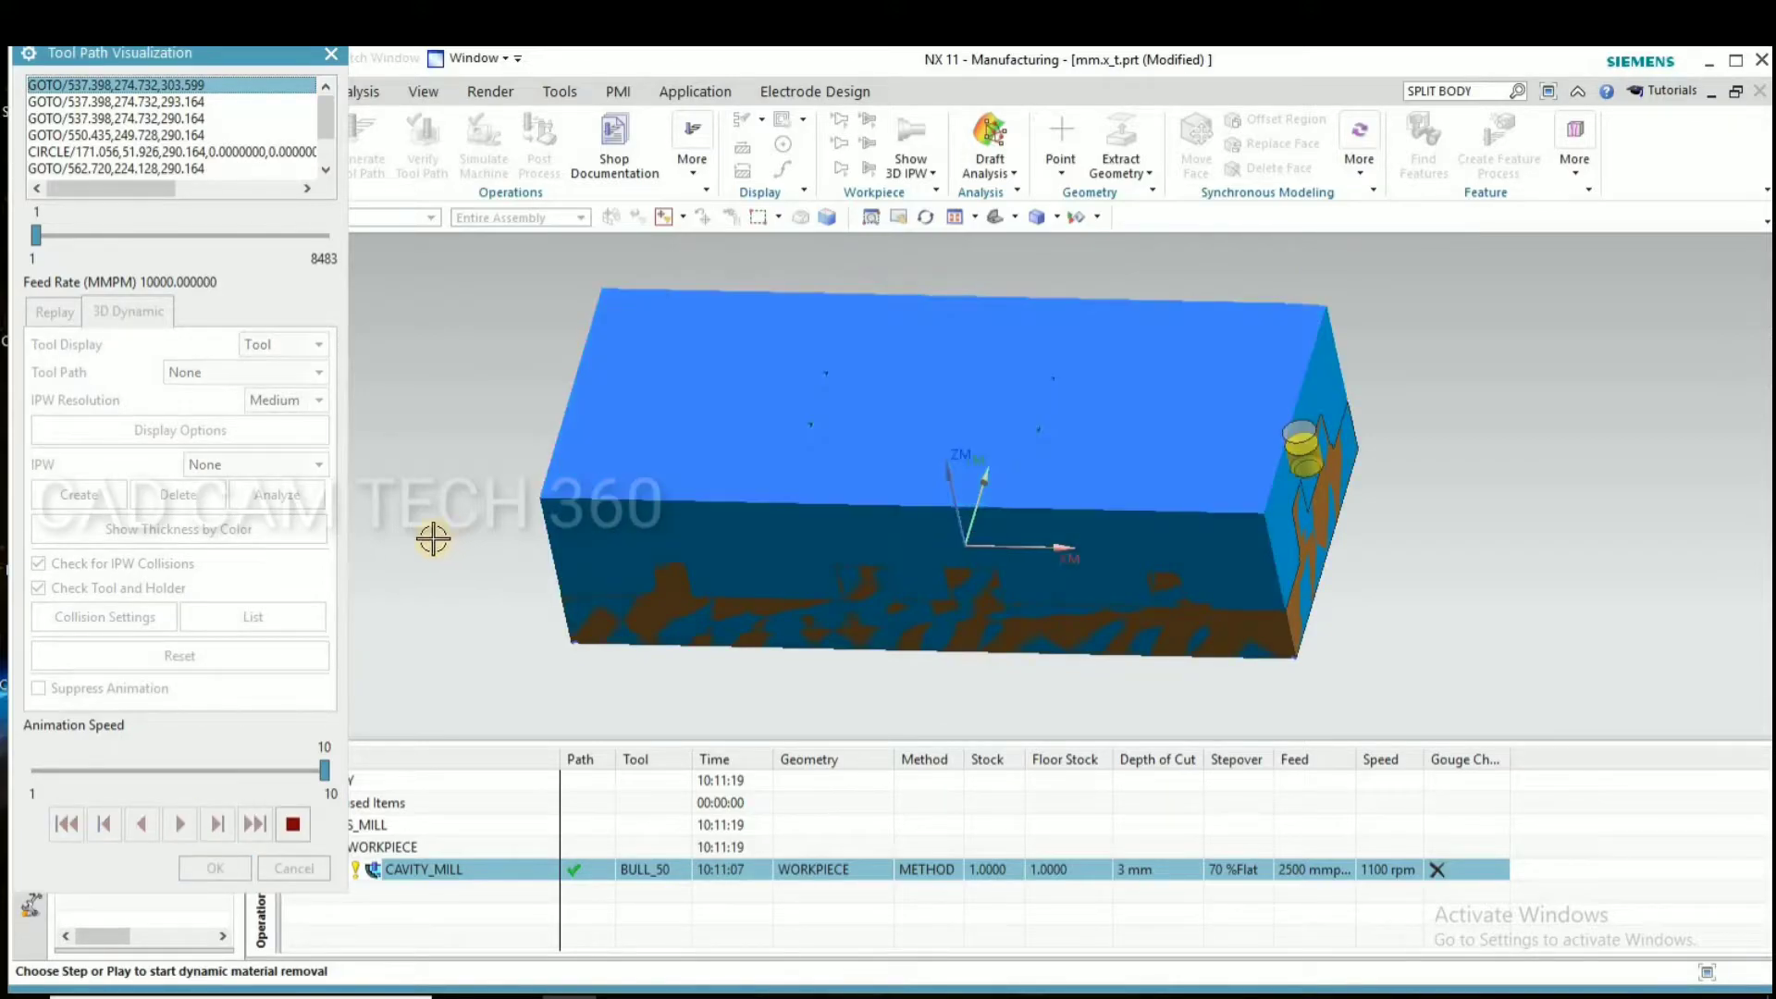
Slow the running simulation to animation speed 7, examine the machined stock at the end and close the verification
drag(259, 768, 228, 770)
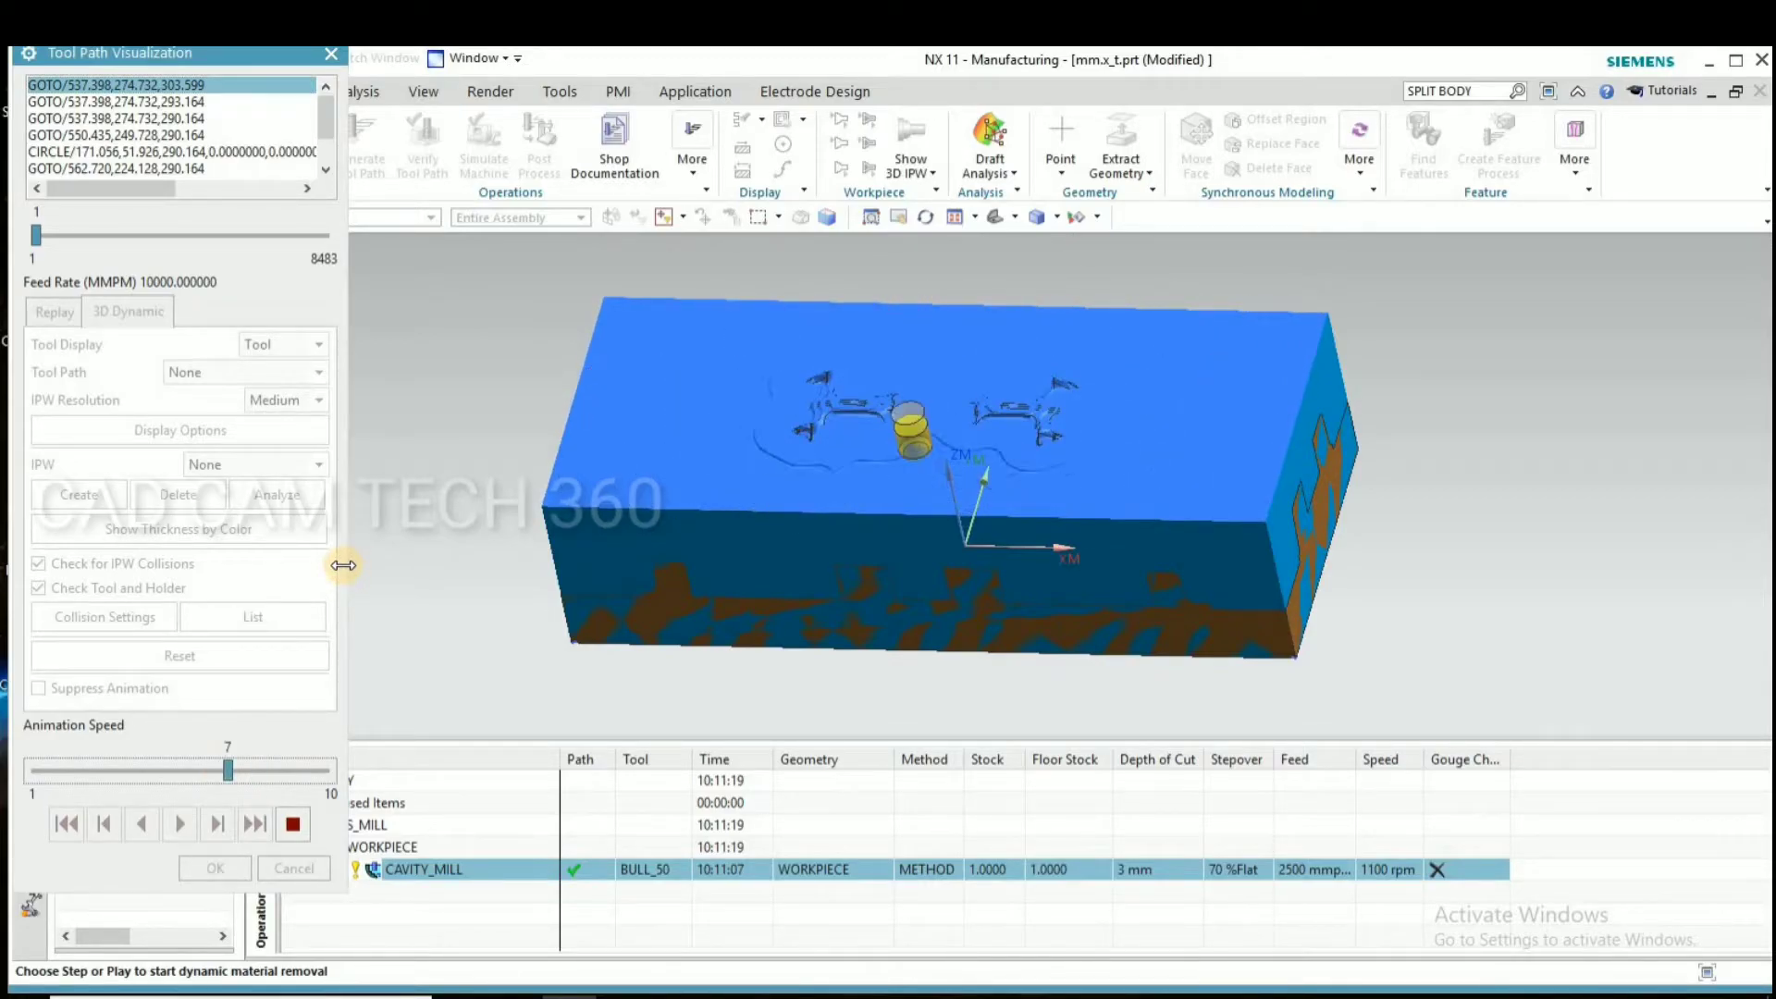
mouse_move(1424, 508)
middle_down()
mouse_move(1396, 508)
mouse_move(1397, 525)
mouse_move(1403, 507)
middle_up()
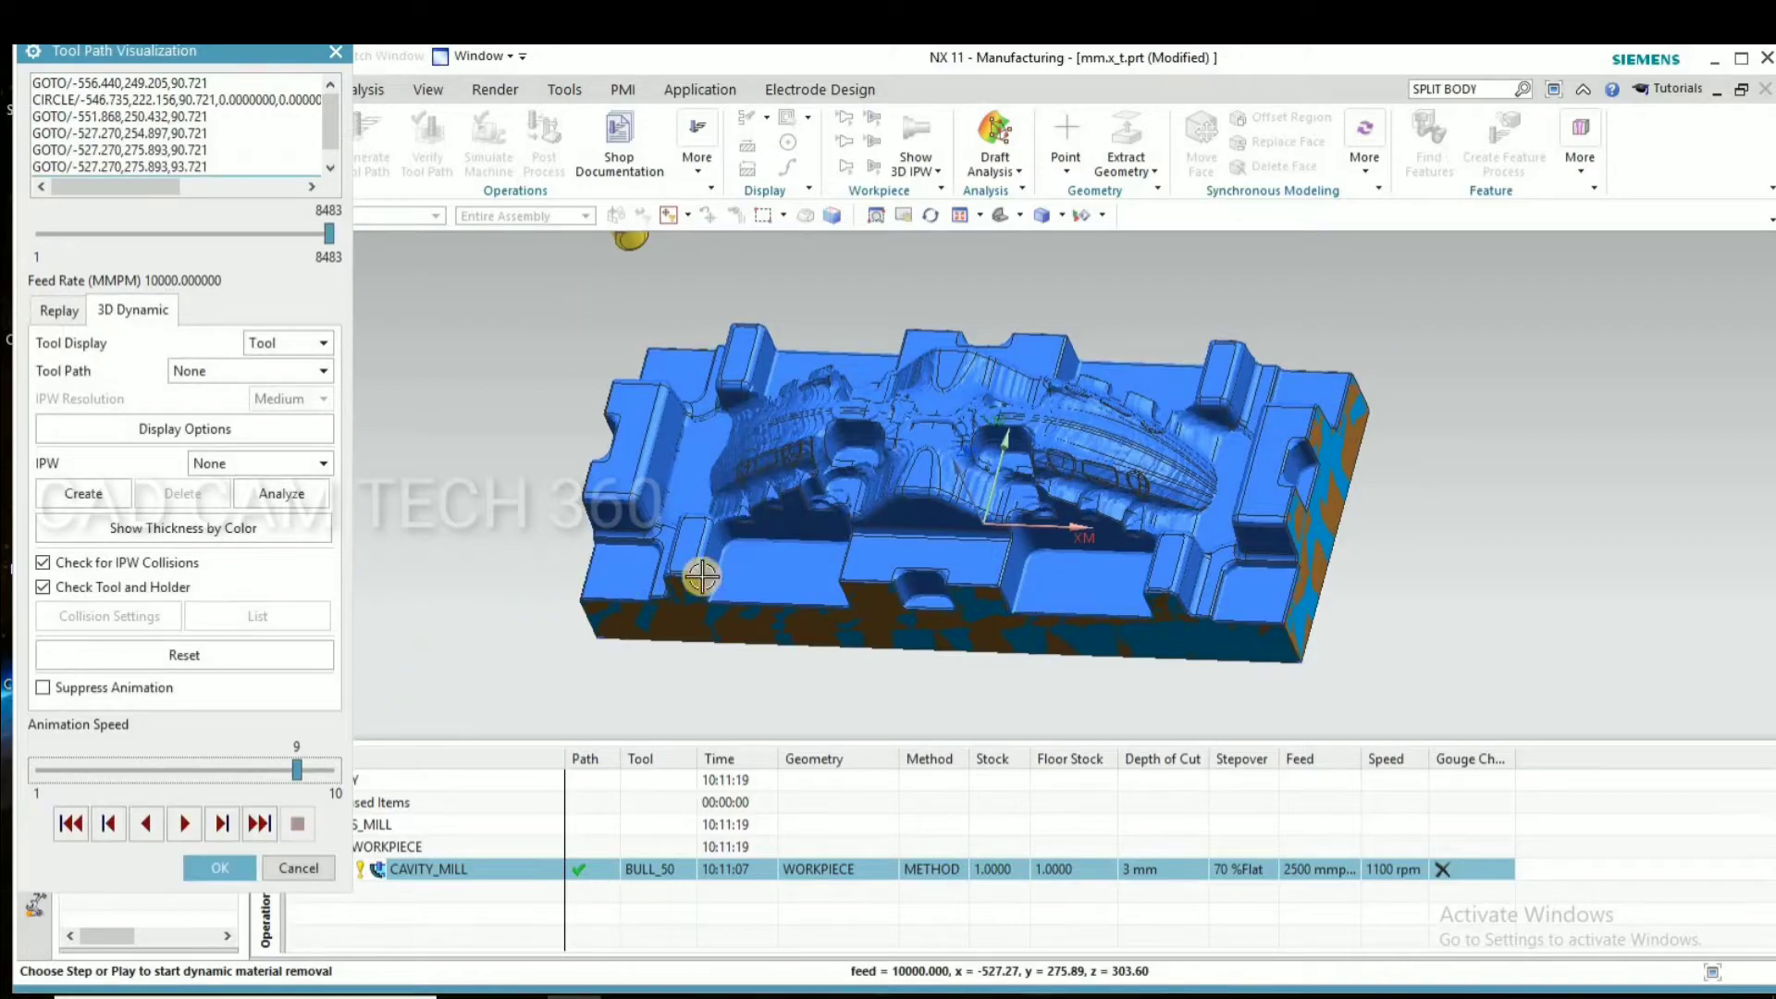
middle_drag(1023, 518, 911, 407)
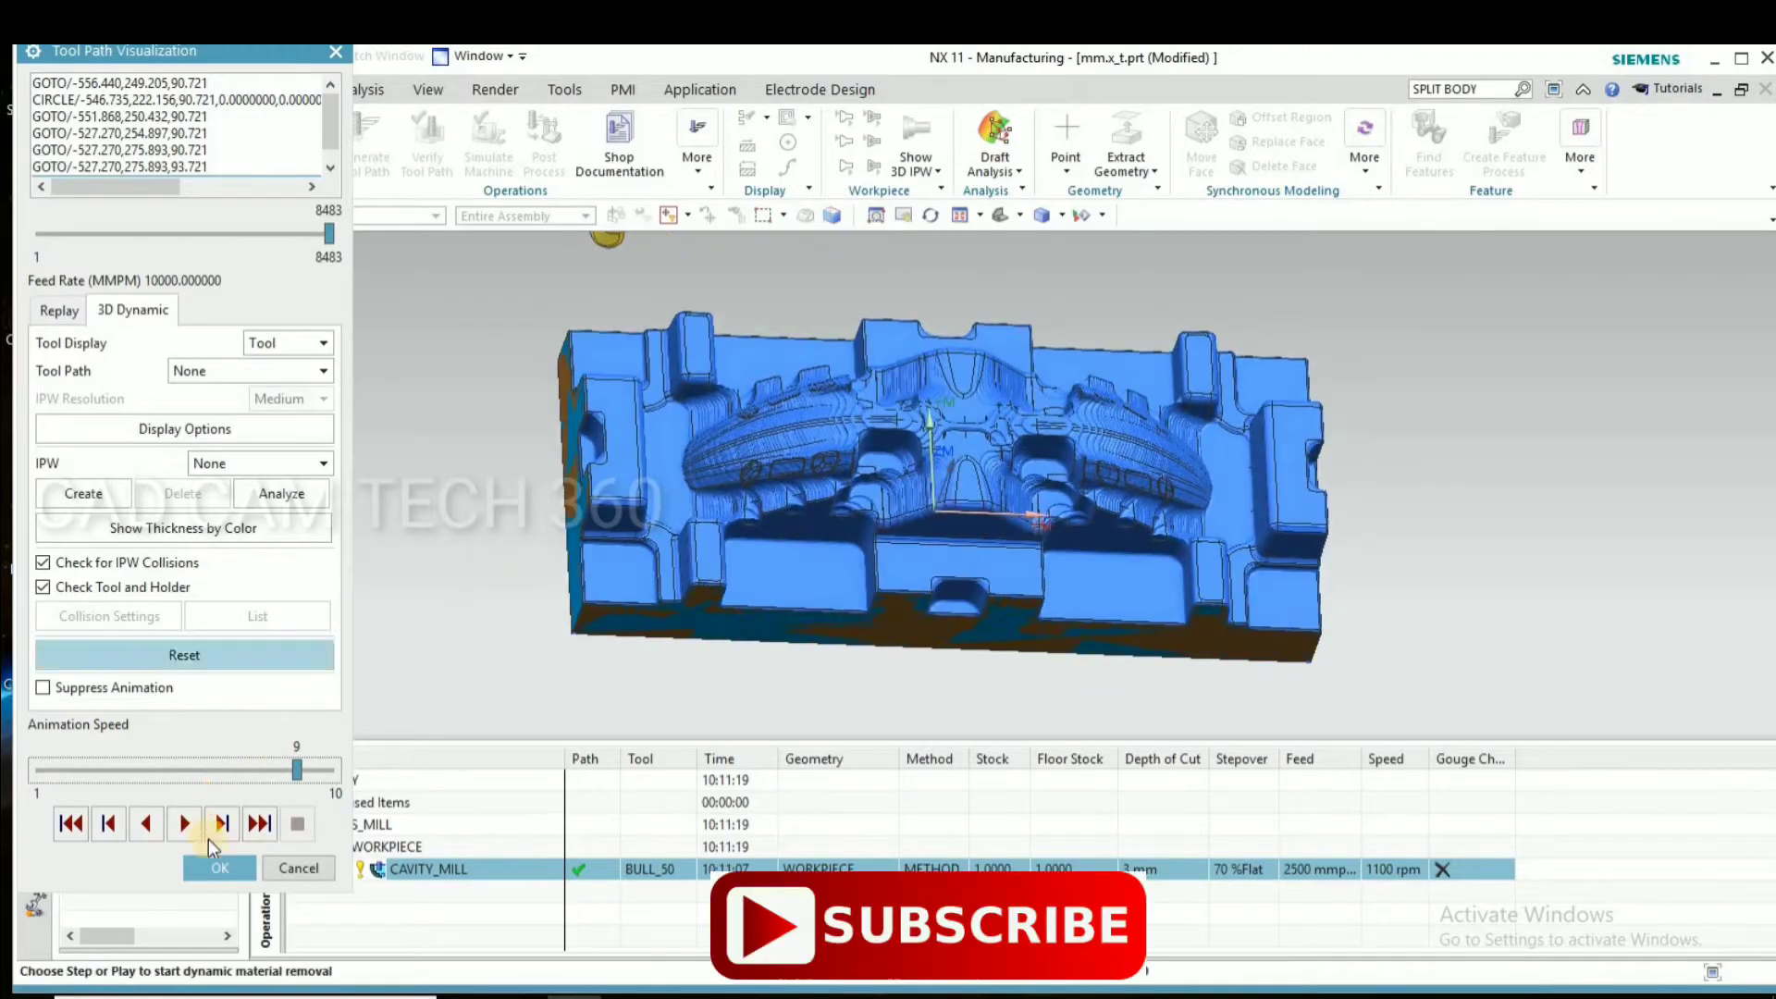
click(219, 868)
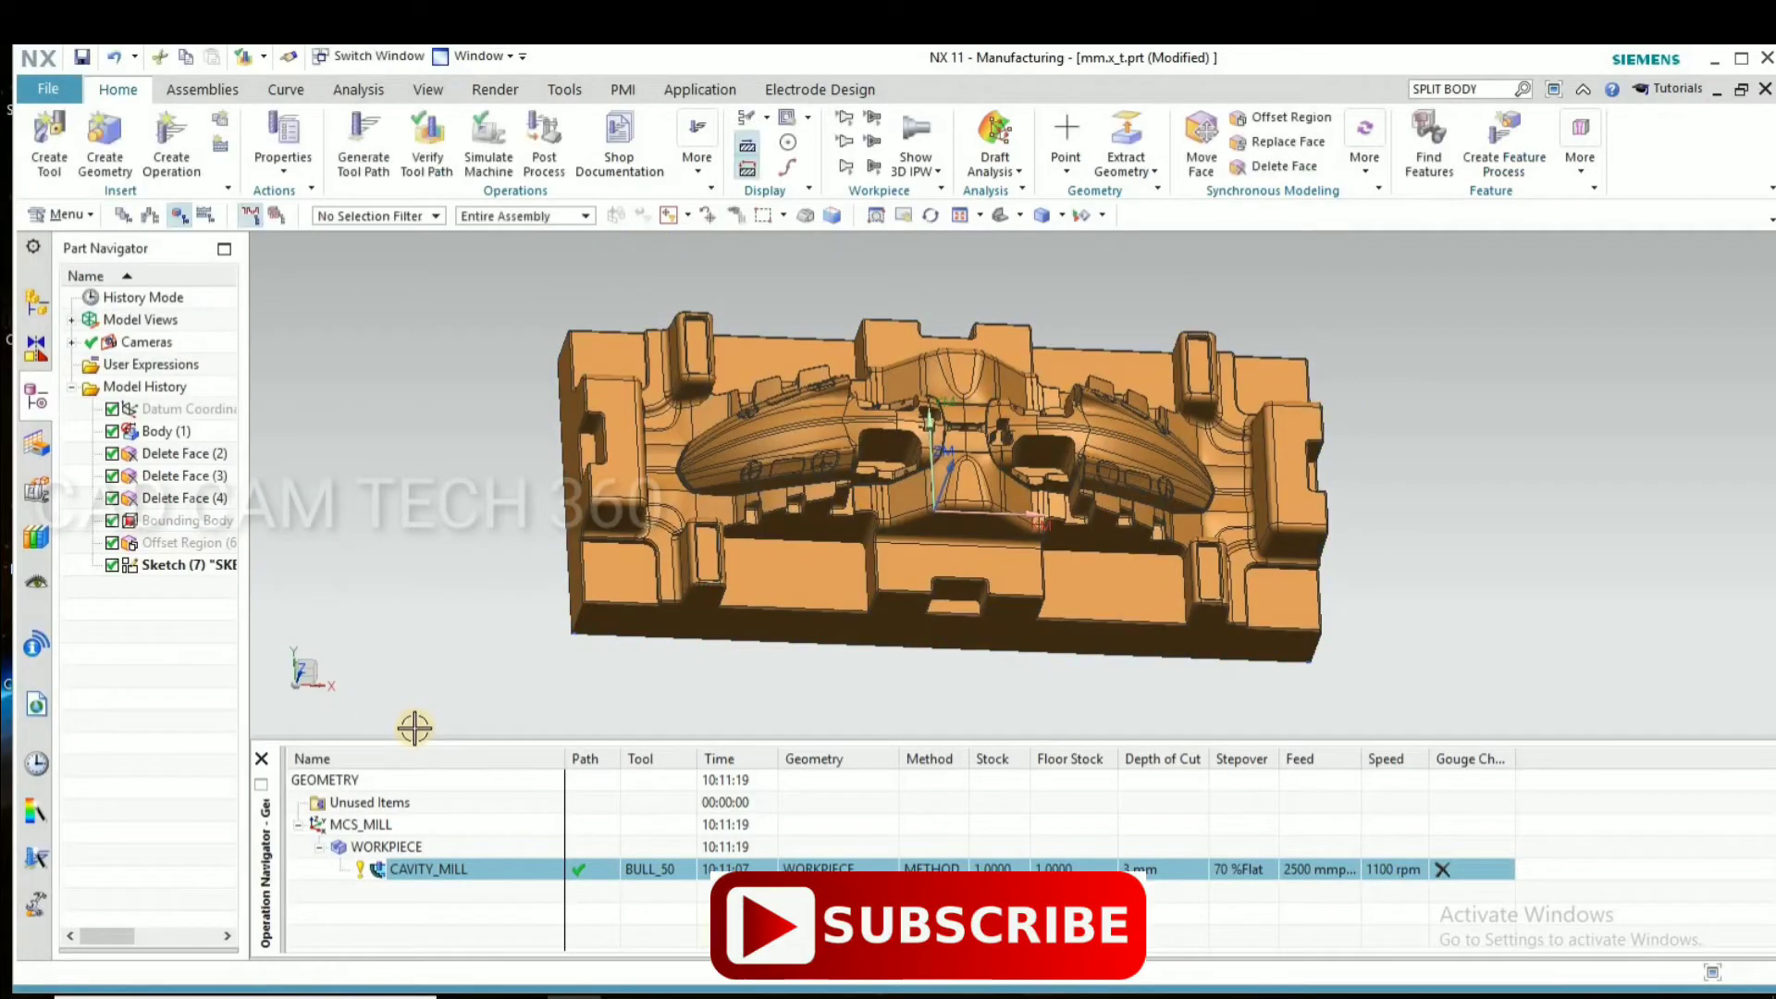
Duplicate the CAVITY_MILL operation under WORKPIECE by copying and pasting it
right_click(453, 870)
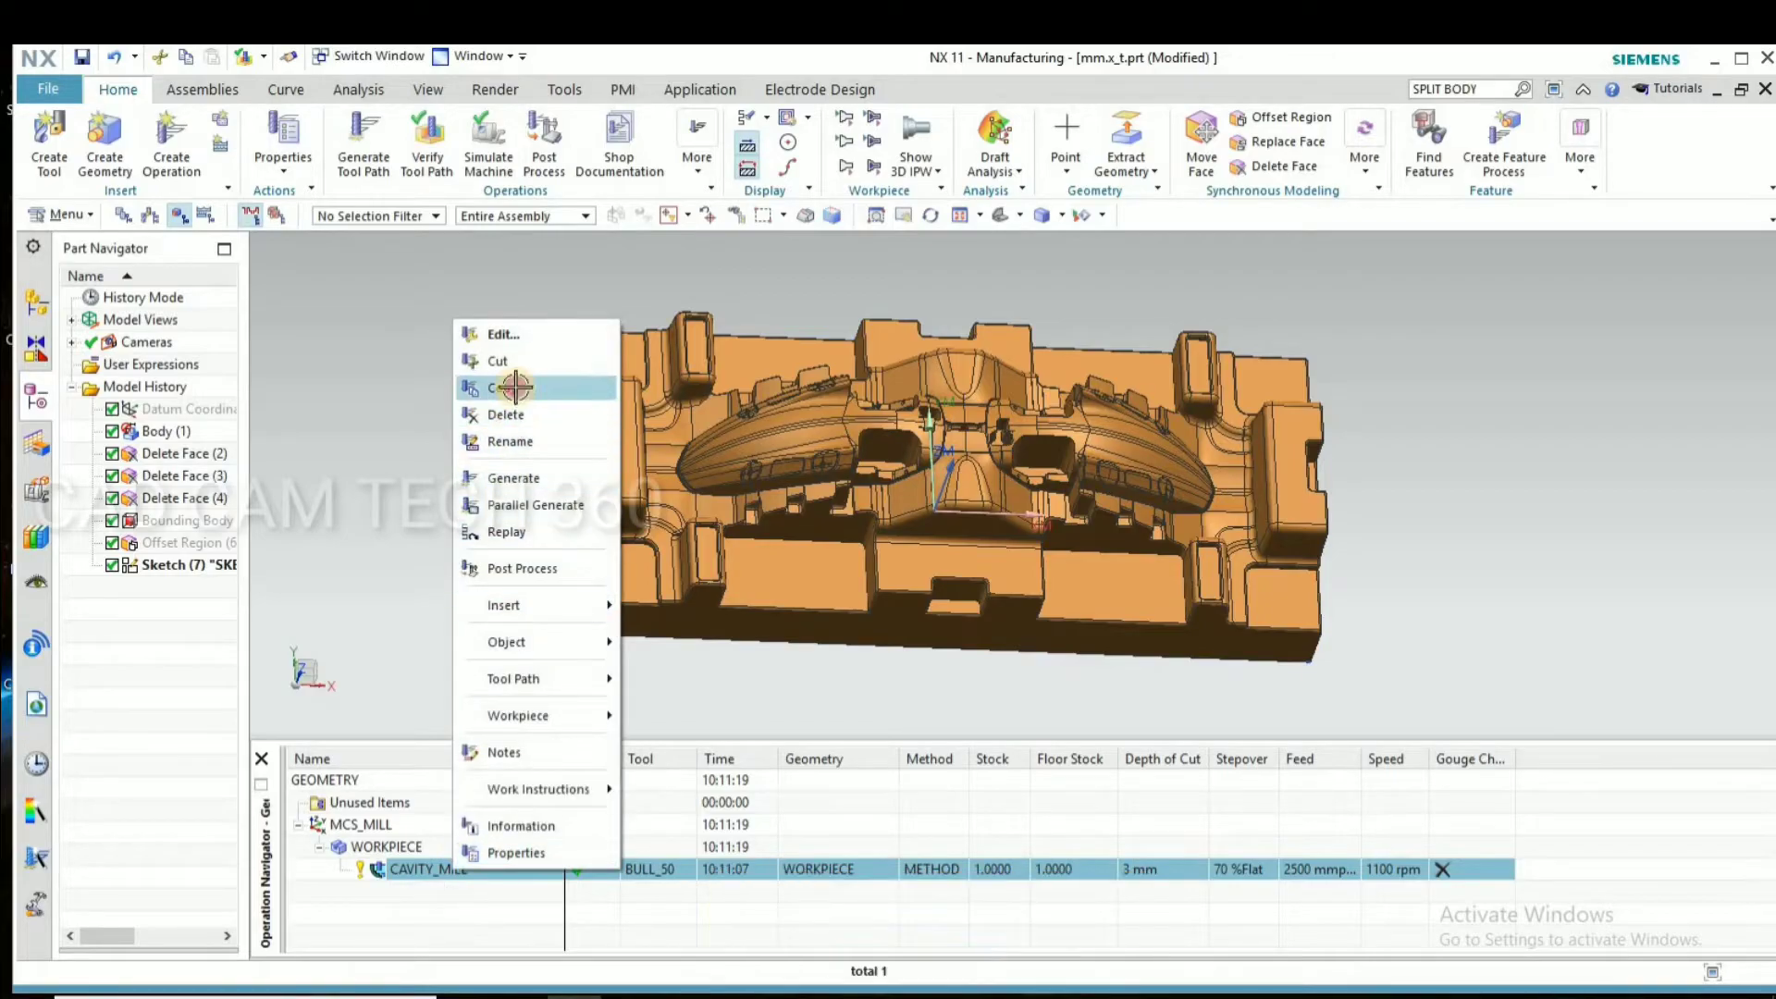
click(515, 386)
right_click(430, 867)
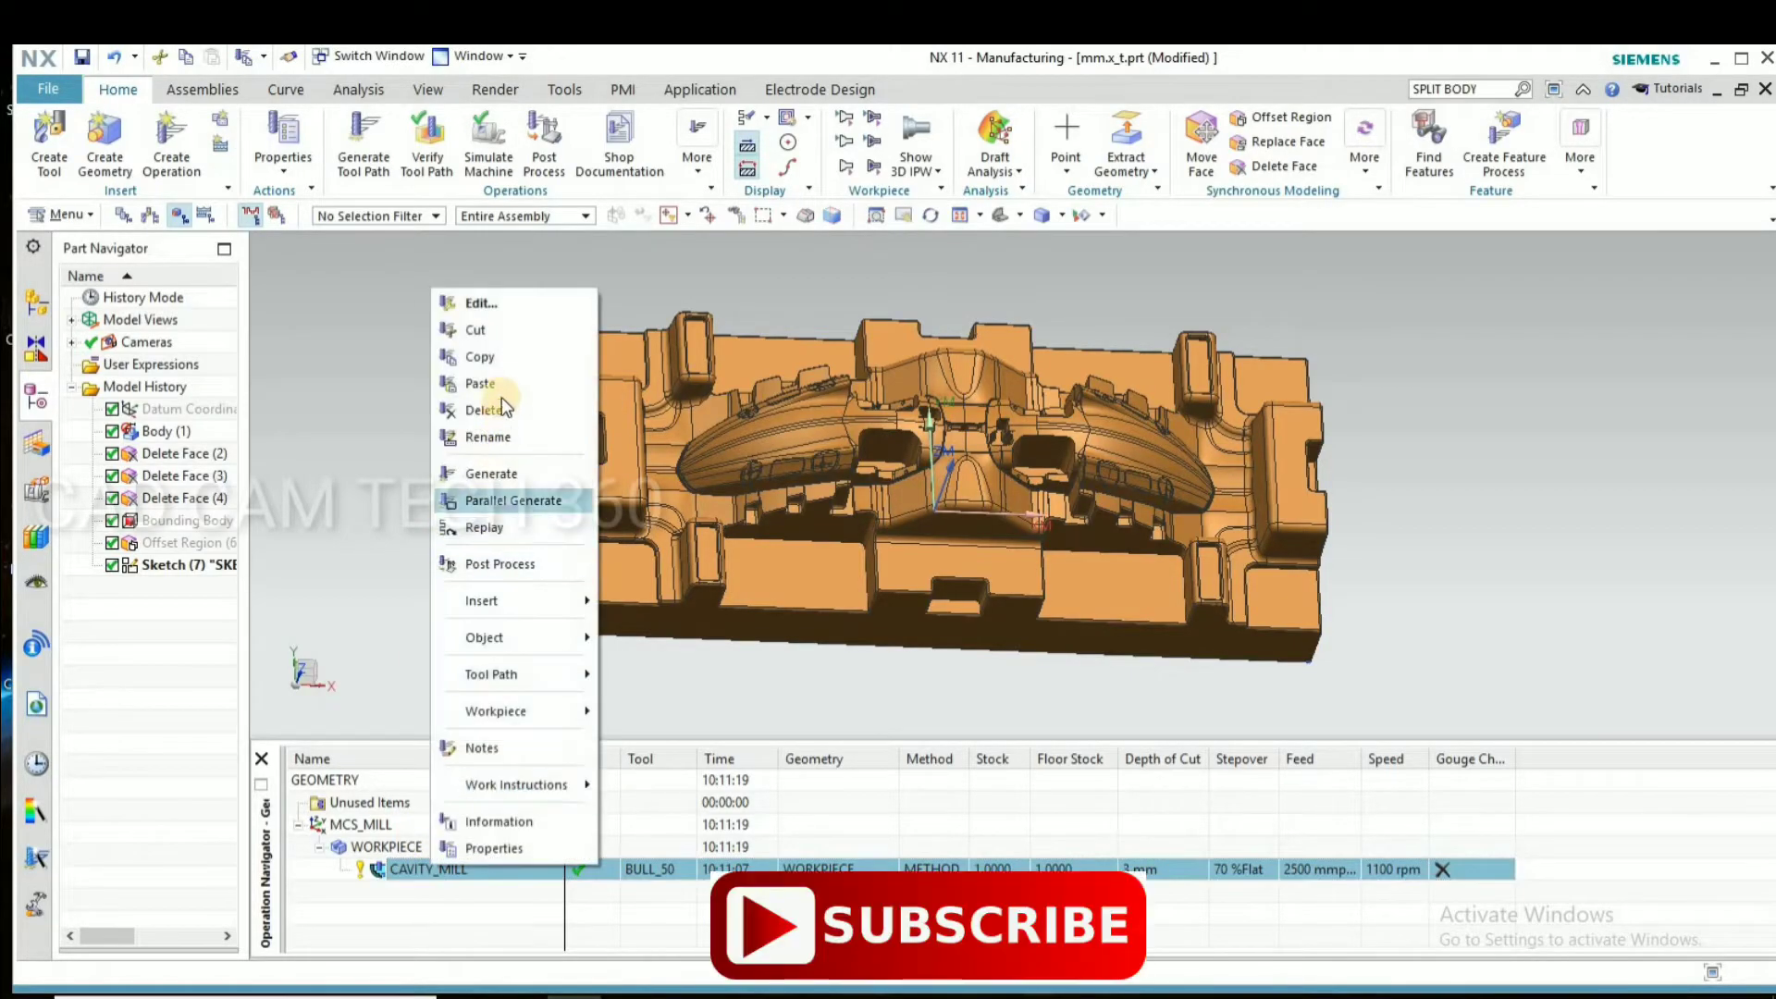
click(498, 382)
In the CAVITY_MILL_COPY operation, create a new milling tool named MILL_14 with a diameter of 14 mm
double_click(422, 893)
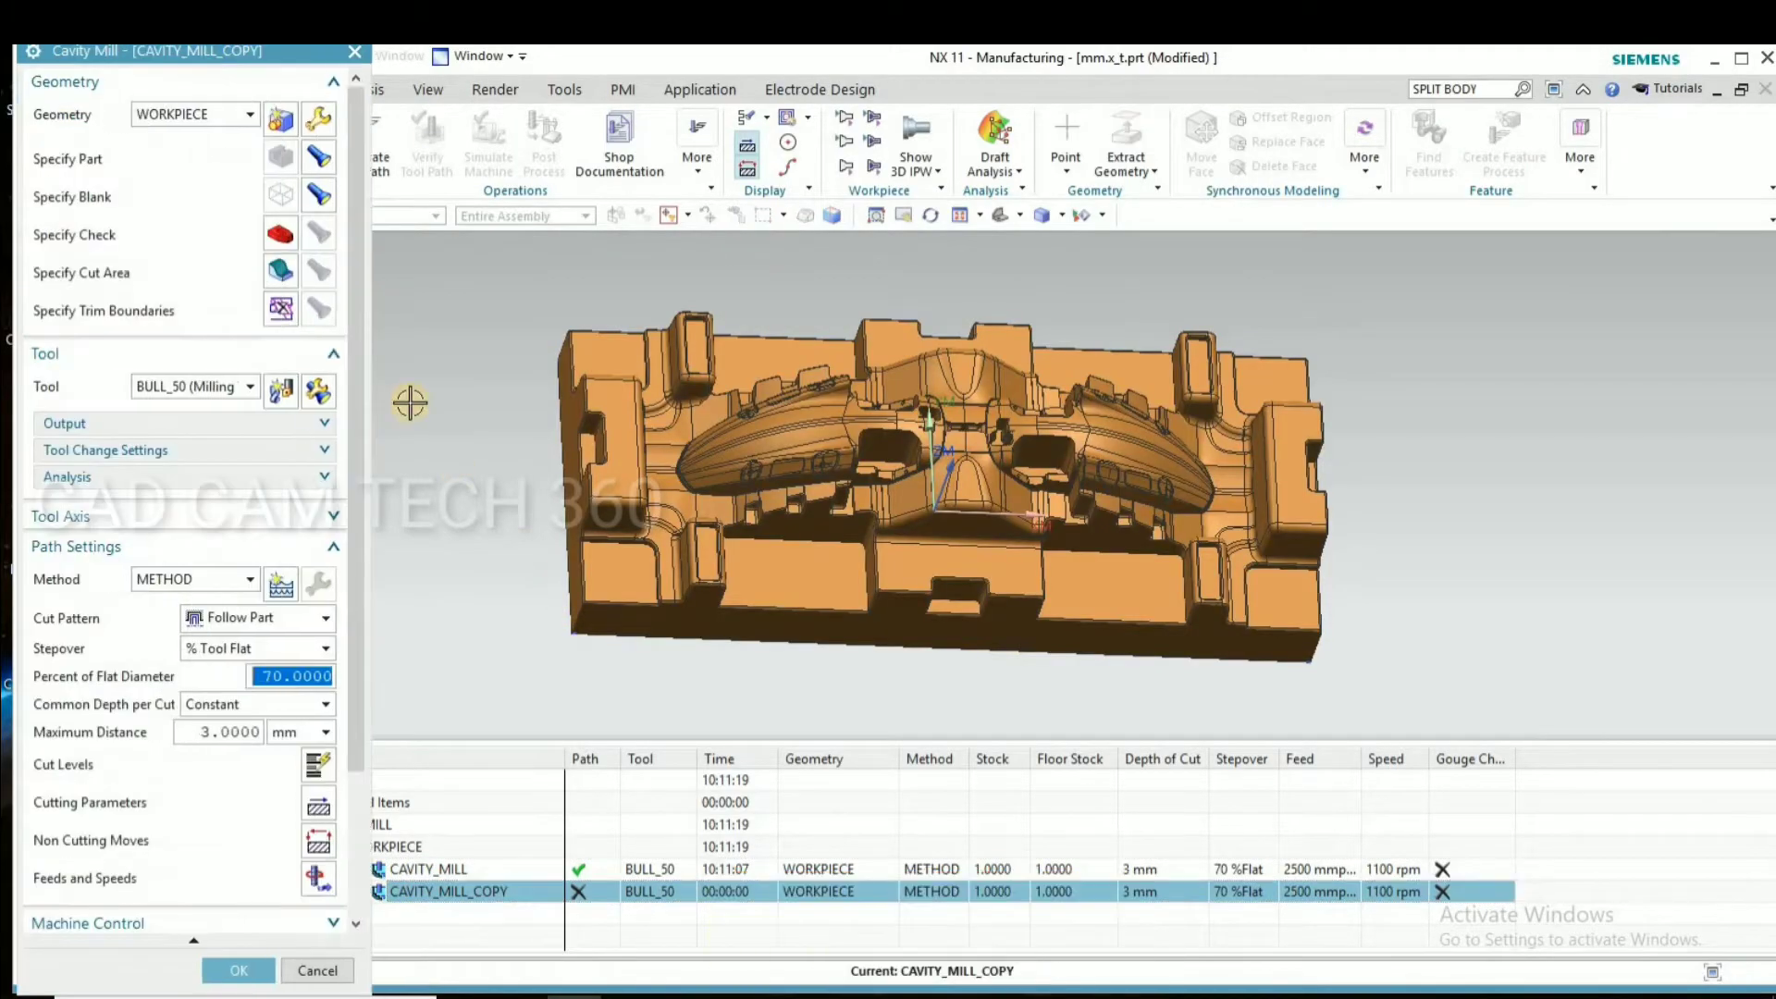
middle_drag(587, 593, 559, 608)
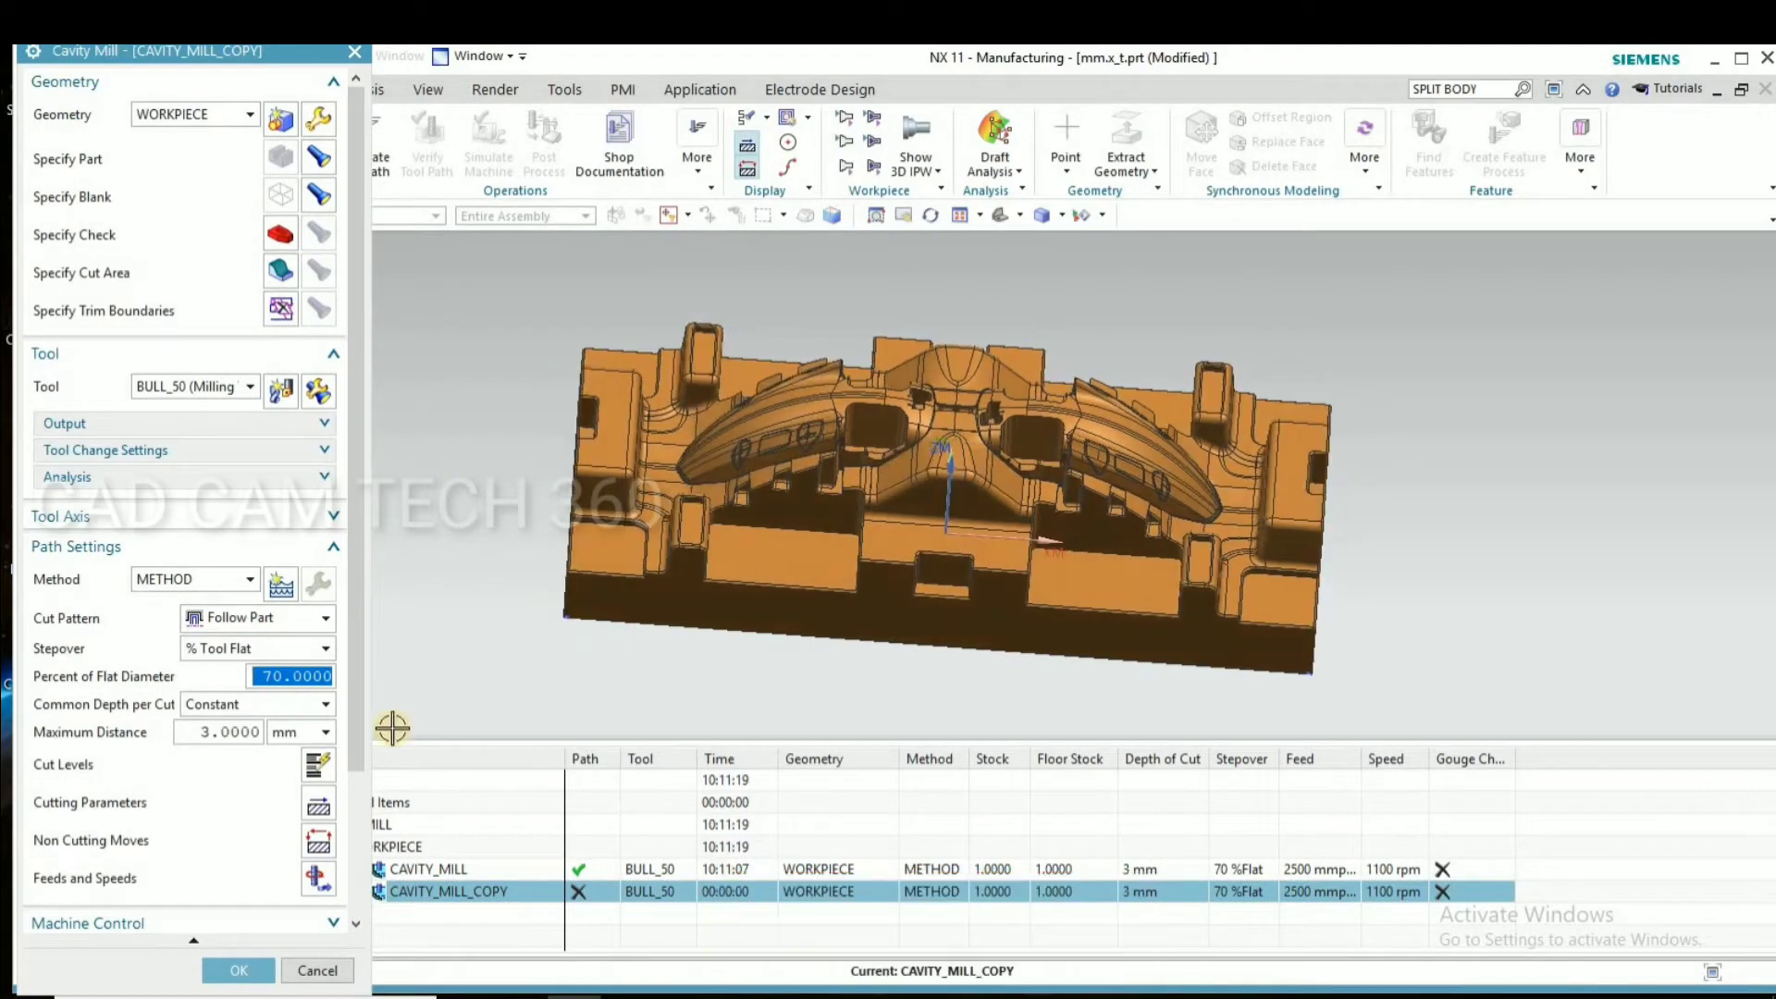
click(278, 390)
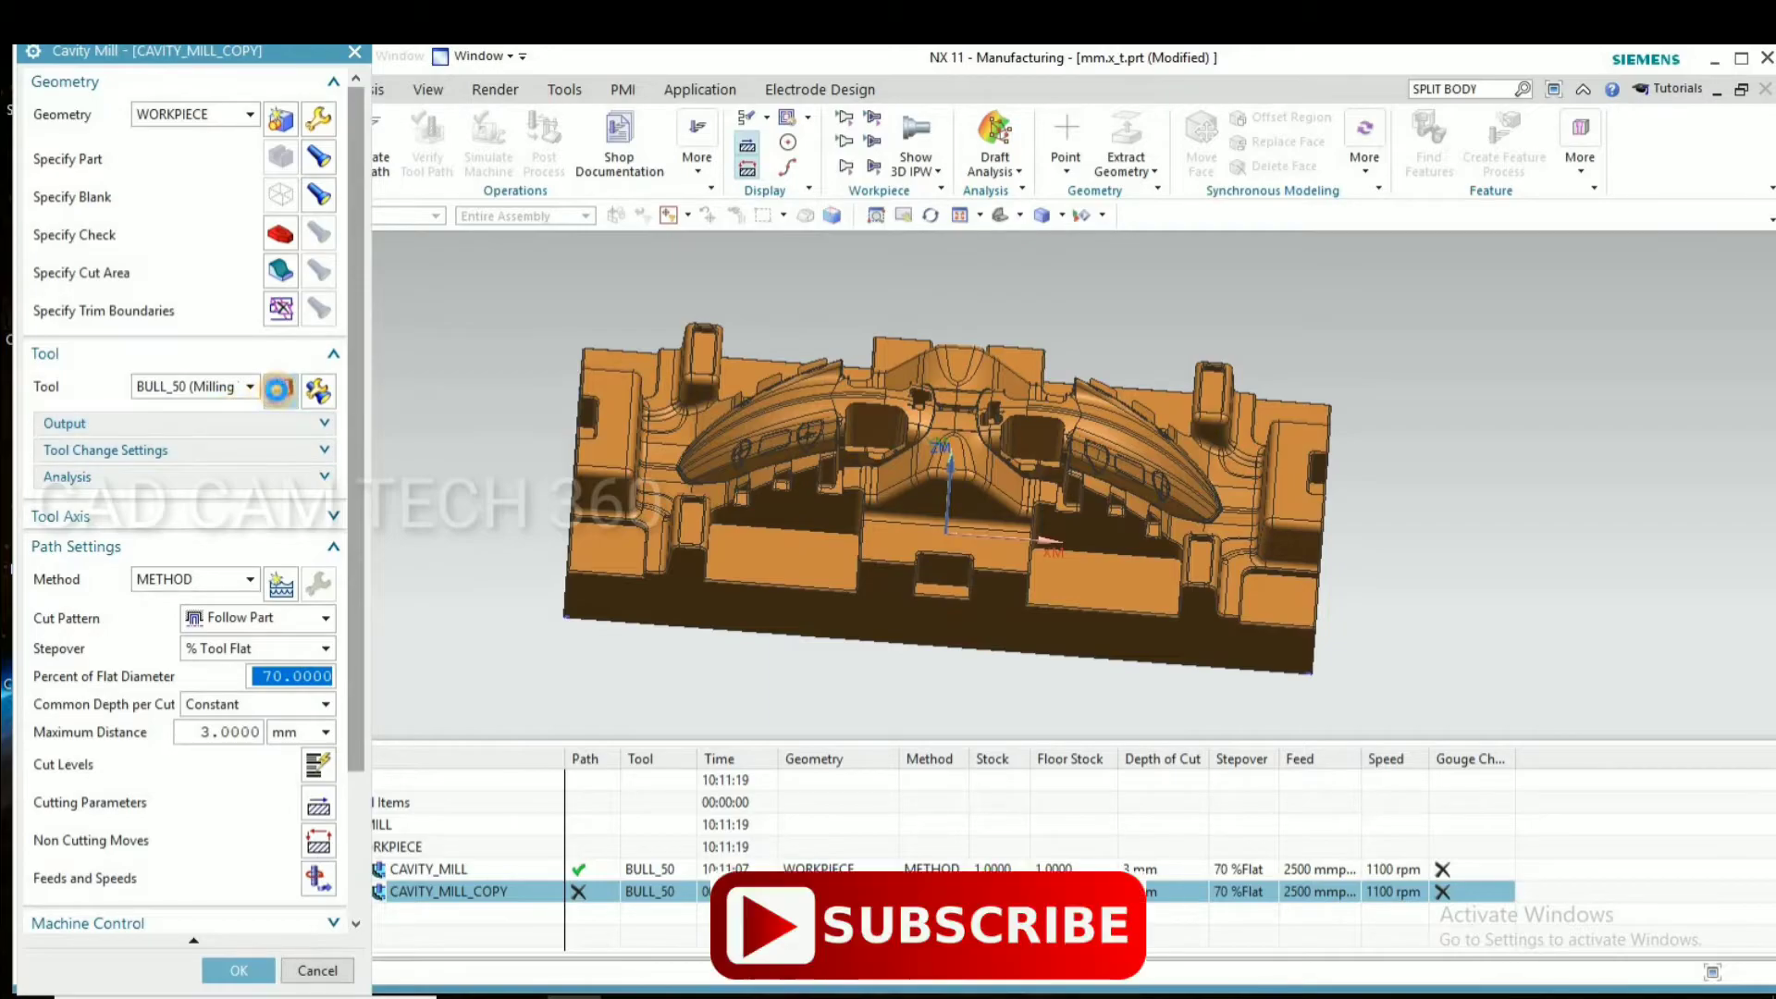
click(133, 430)
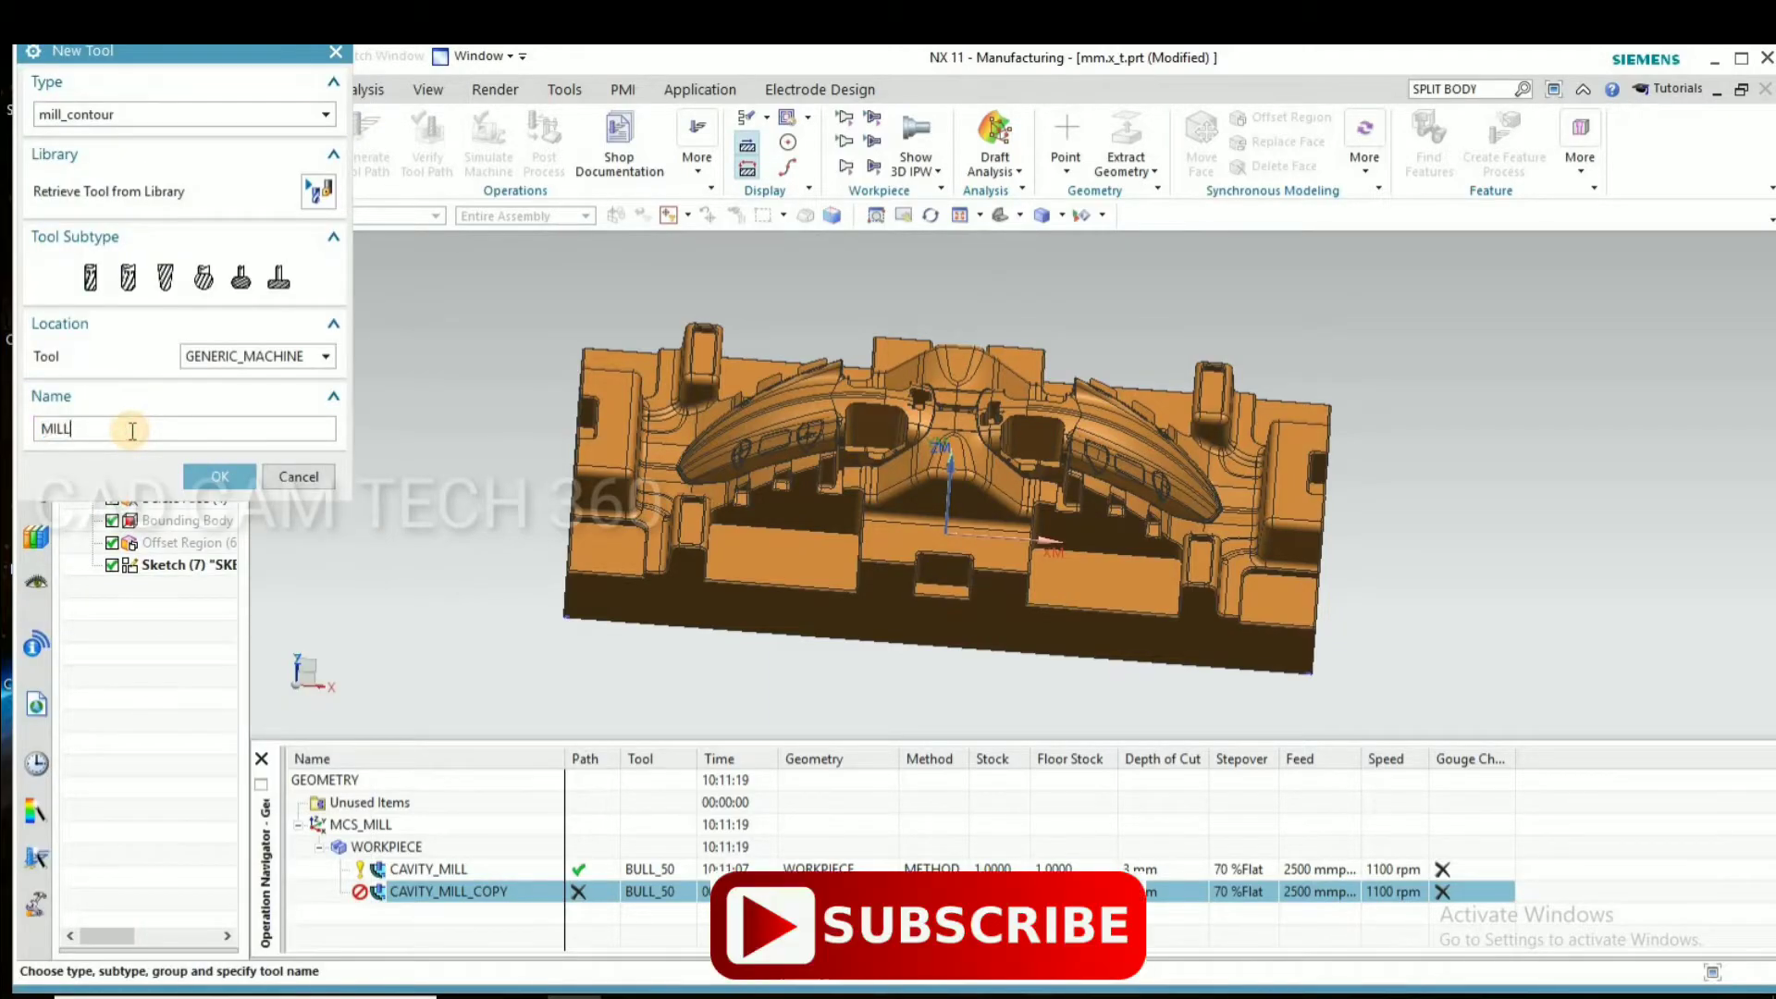
text(_14)
click(221, 477)
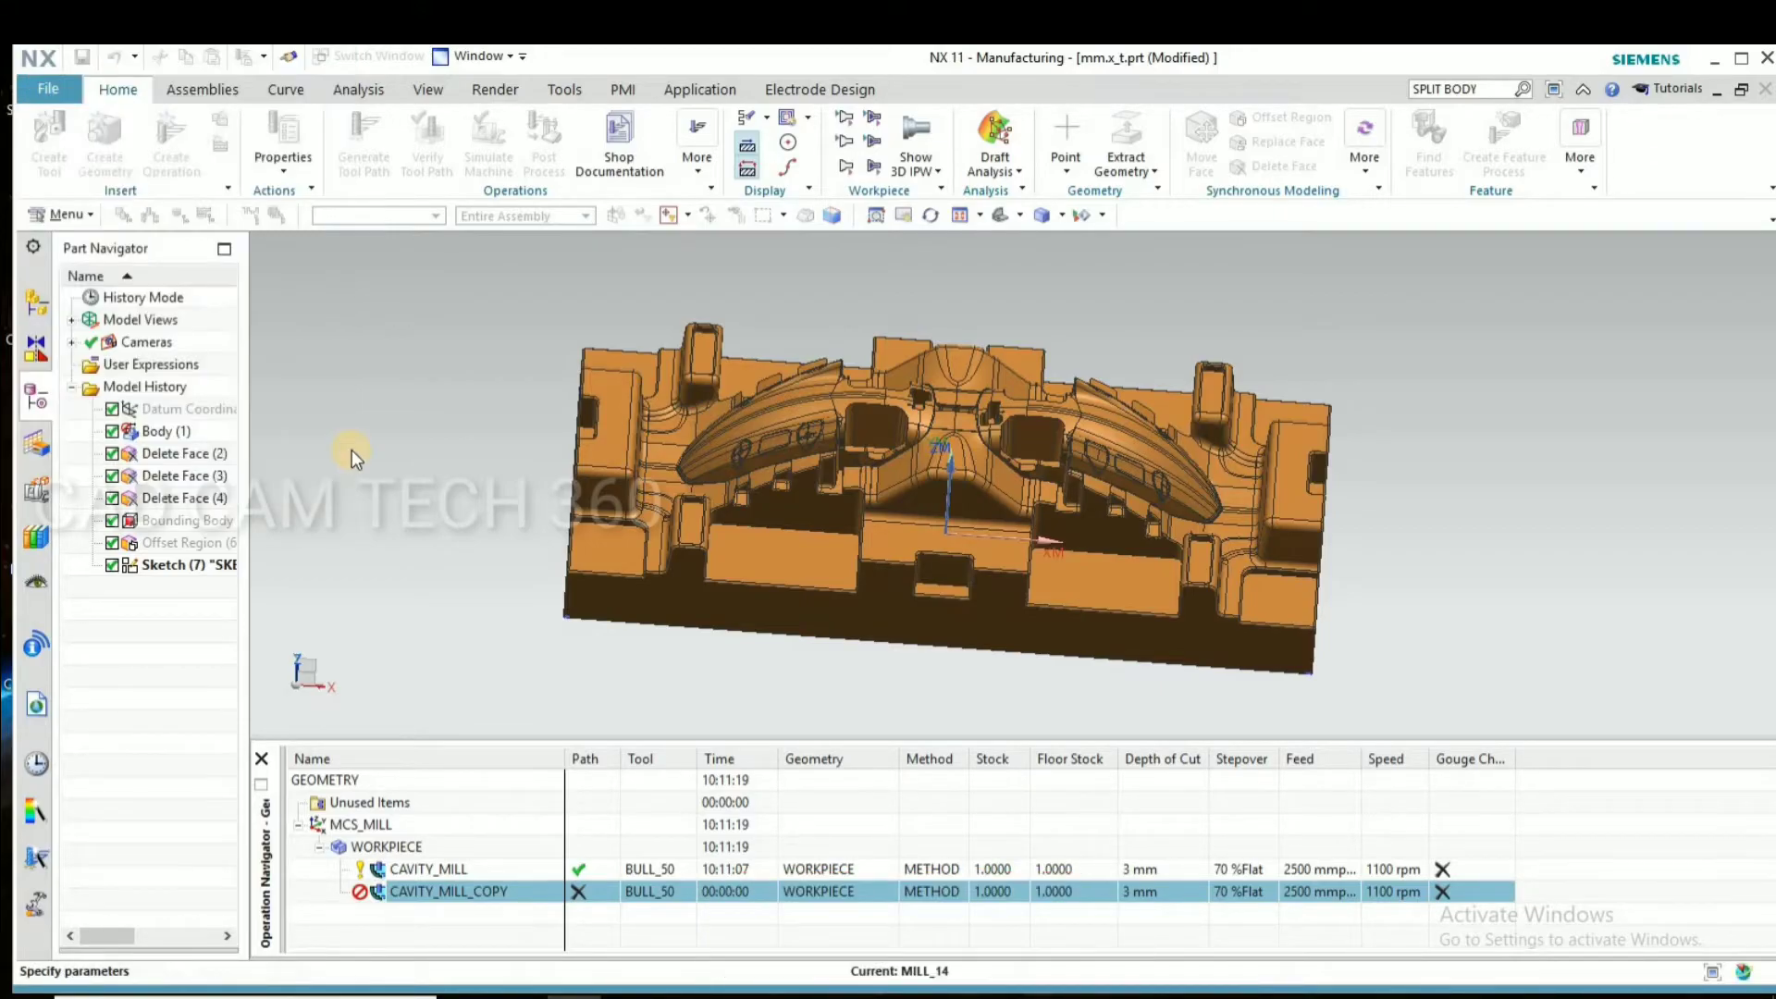
text(14)
click(230, 967)
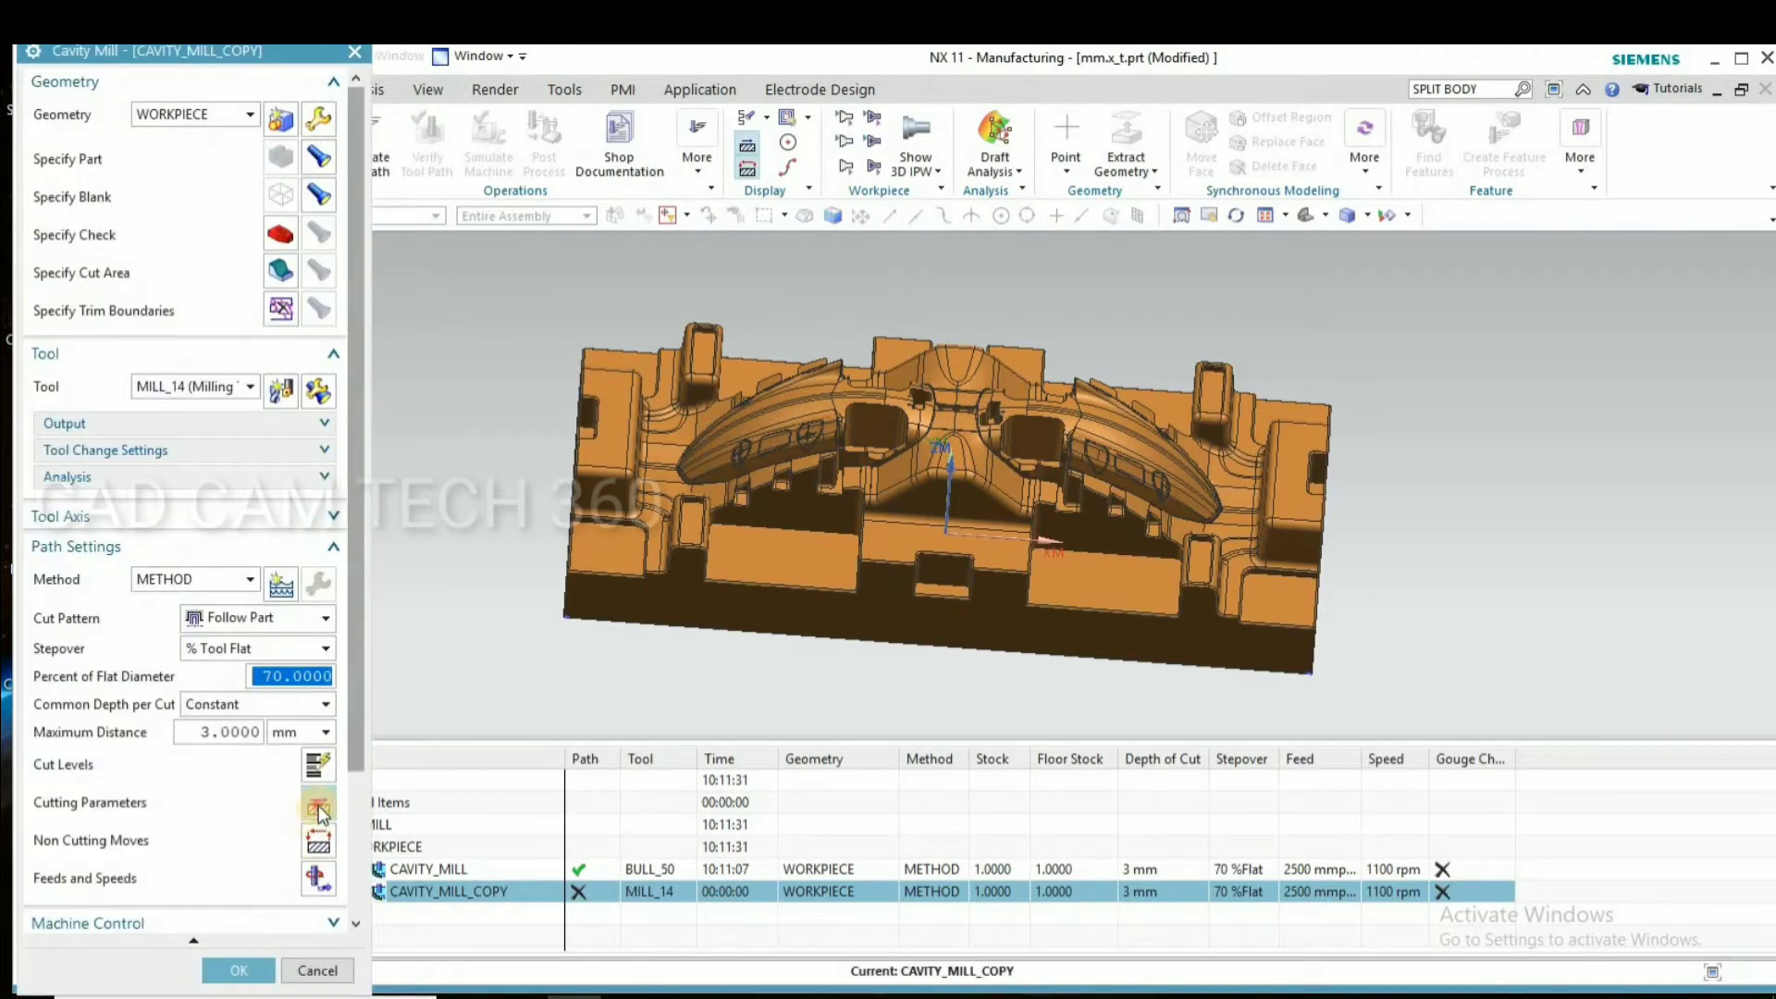
Set BULL_50 as the reference tool in the copied operation's containment cutting parameters
click(318, 806)
click(197, 119)
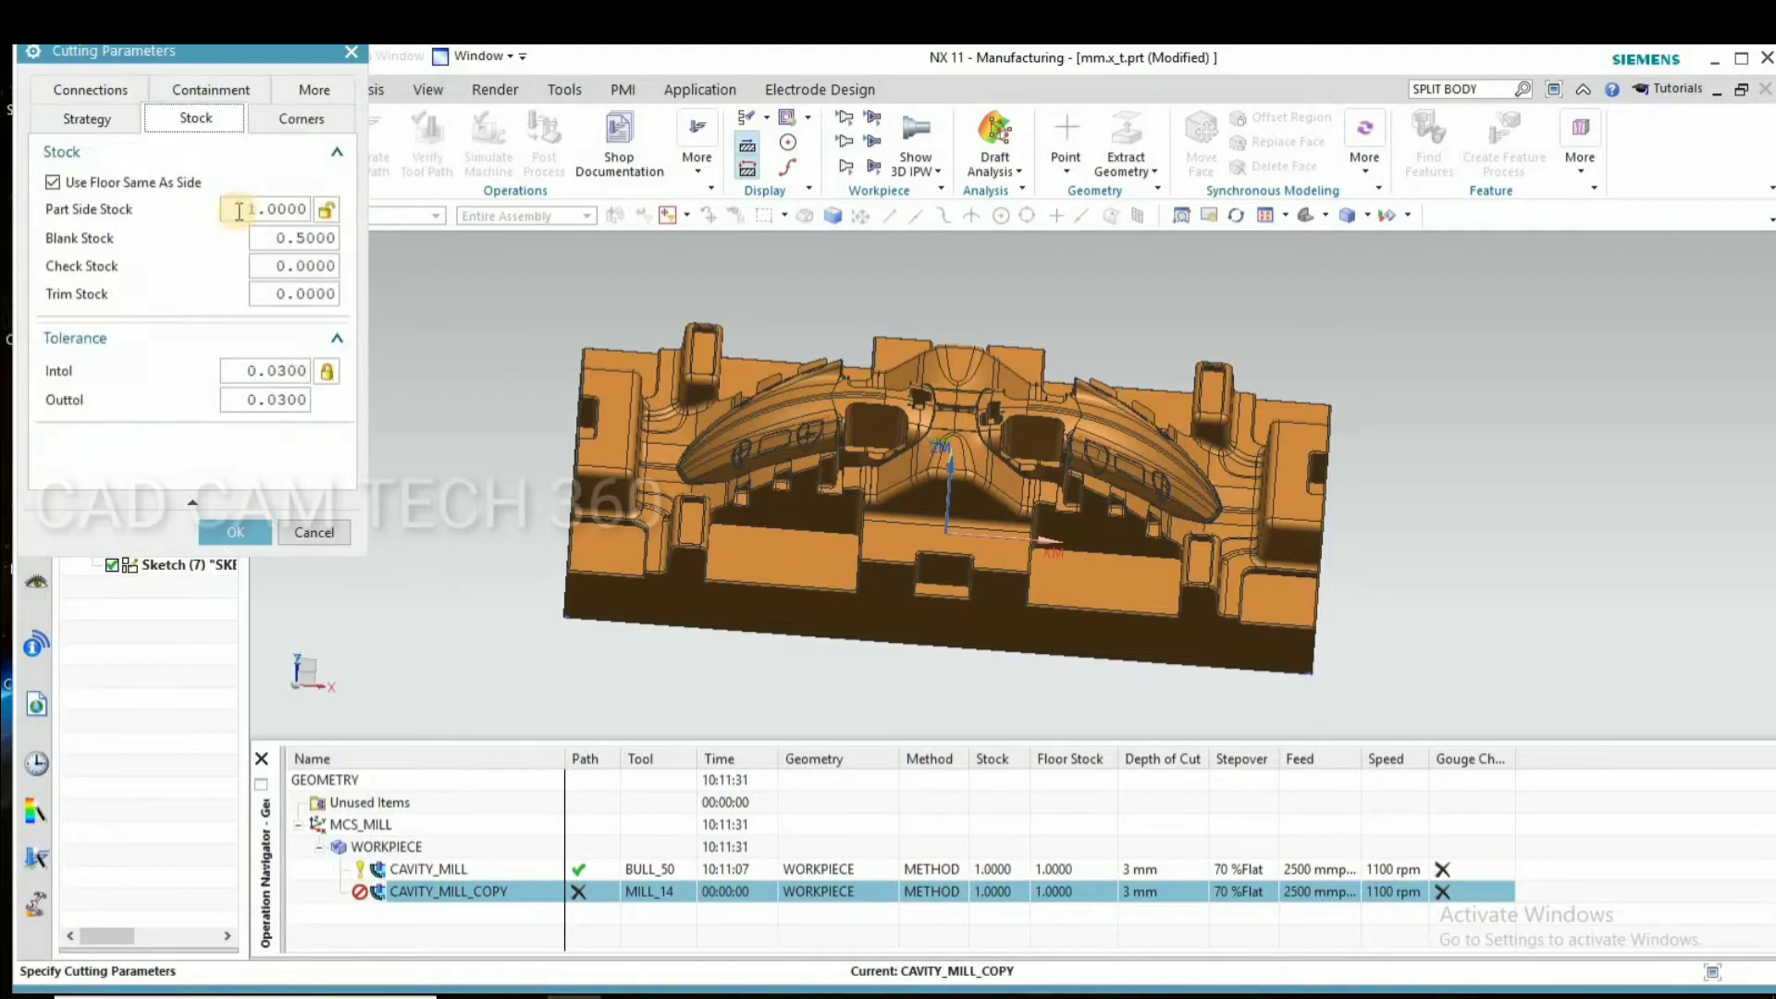
click(188, 96)
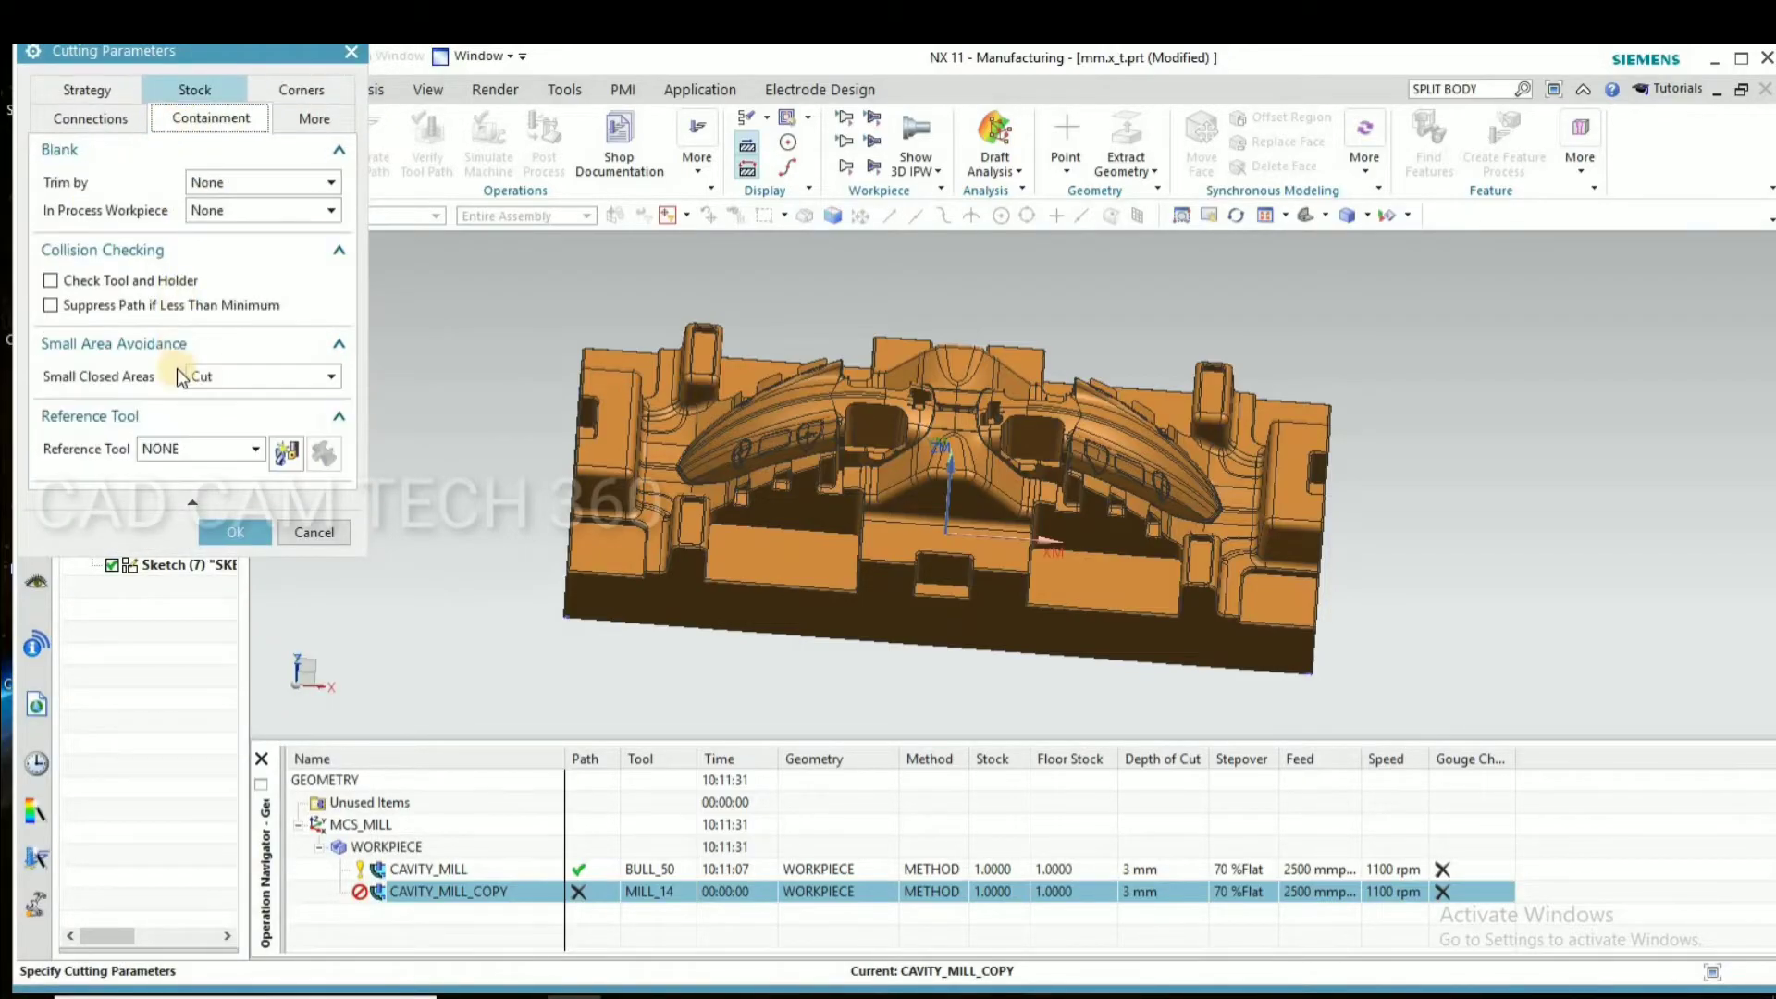
click(196, 450)
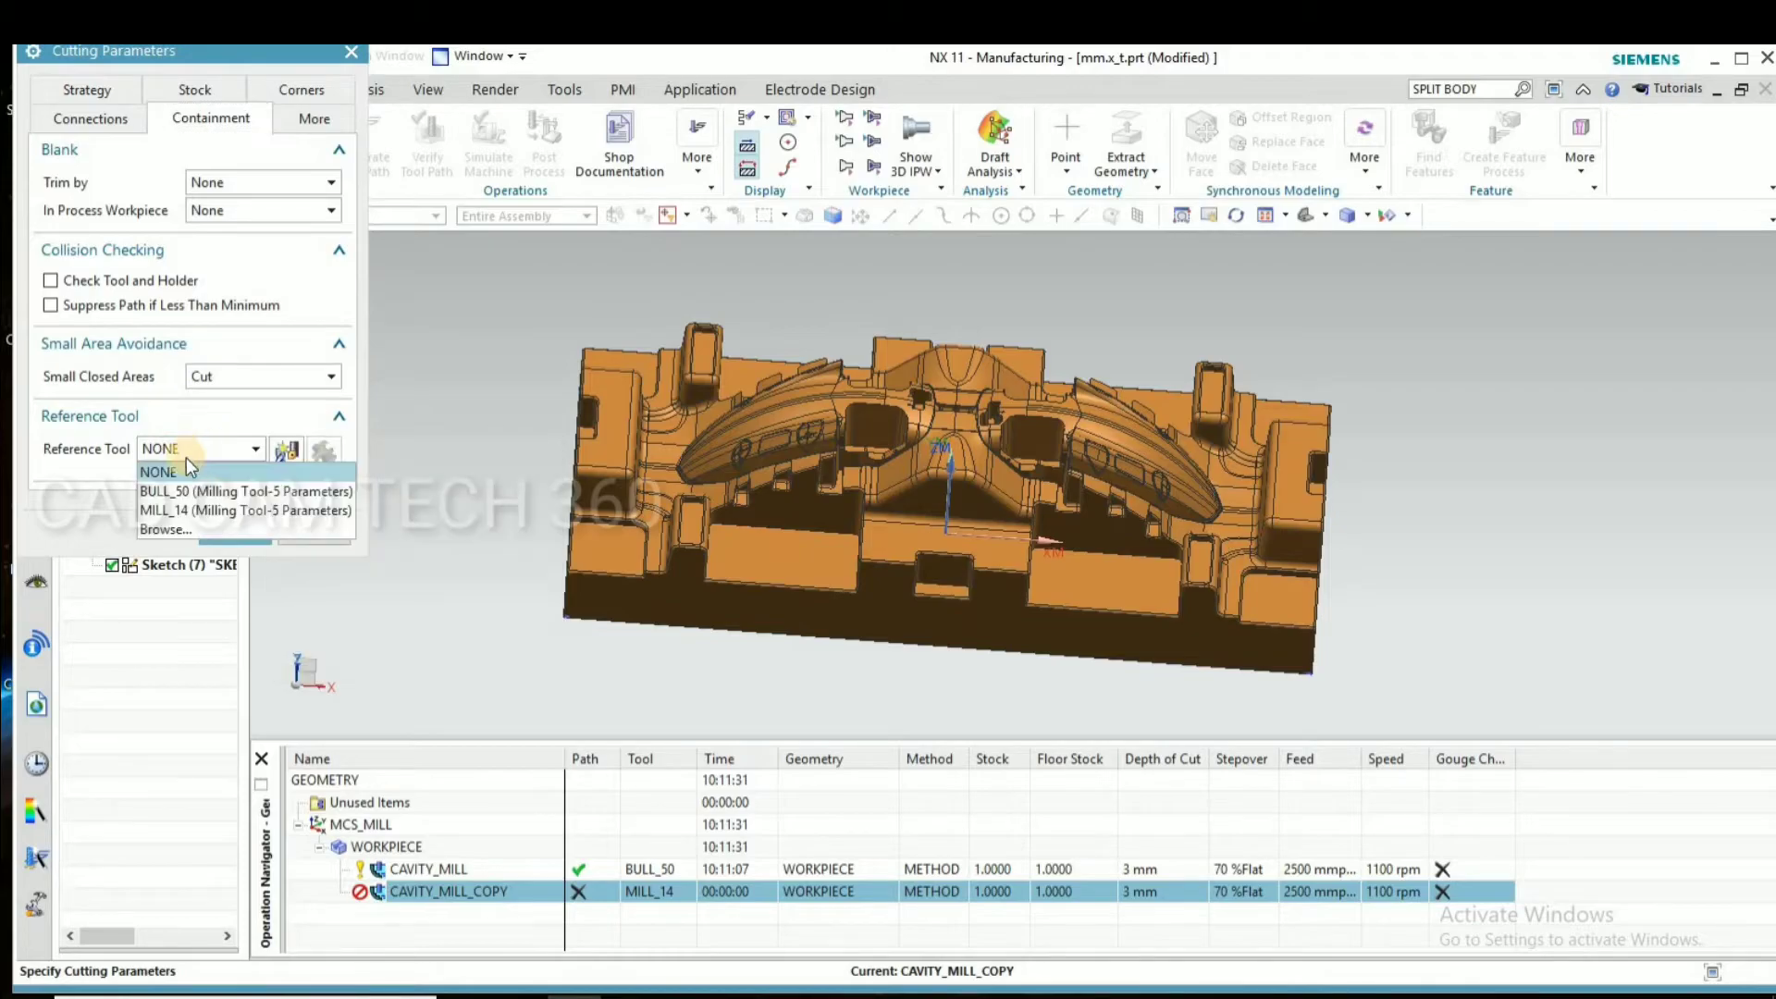
click(175, 491)
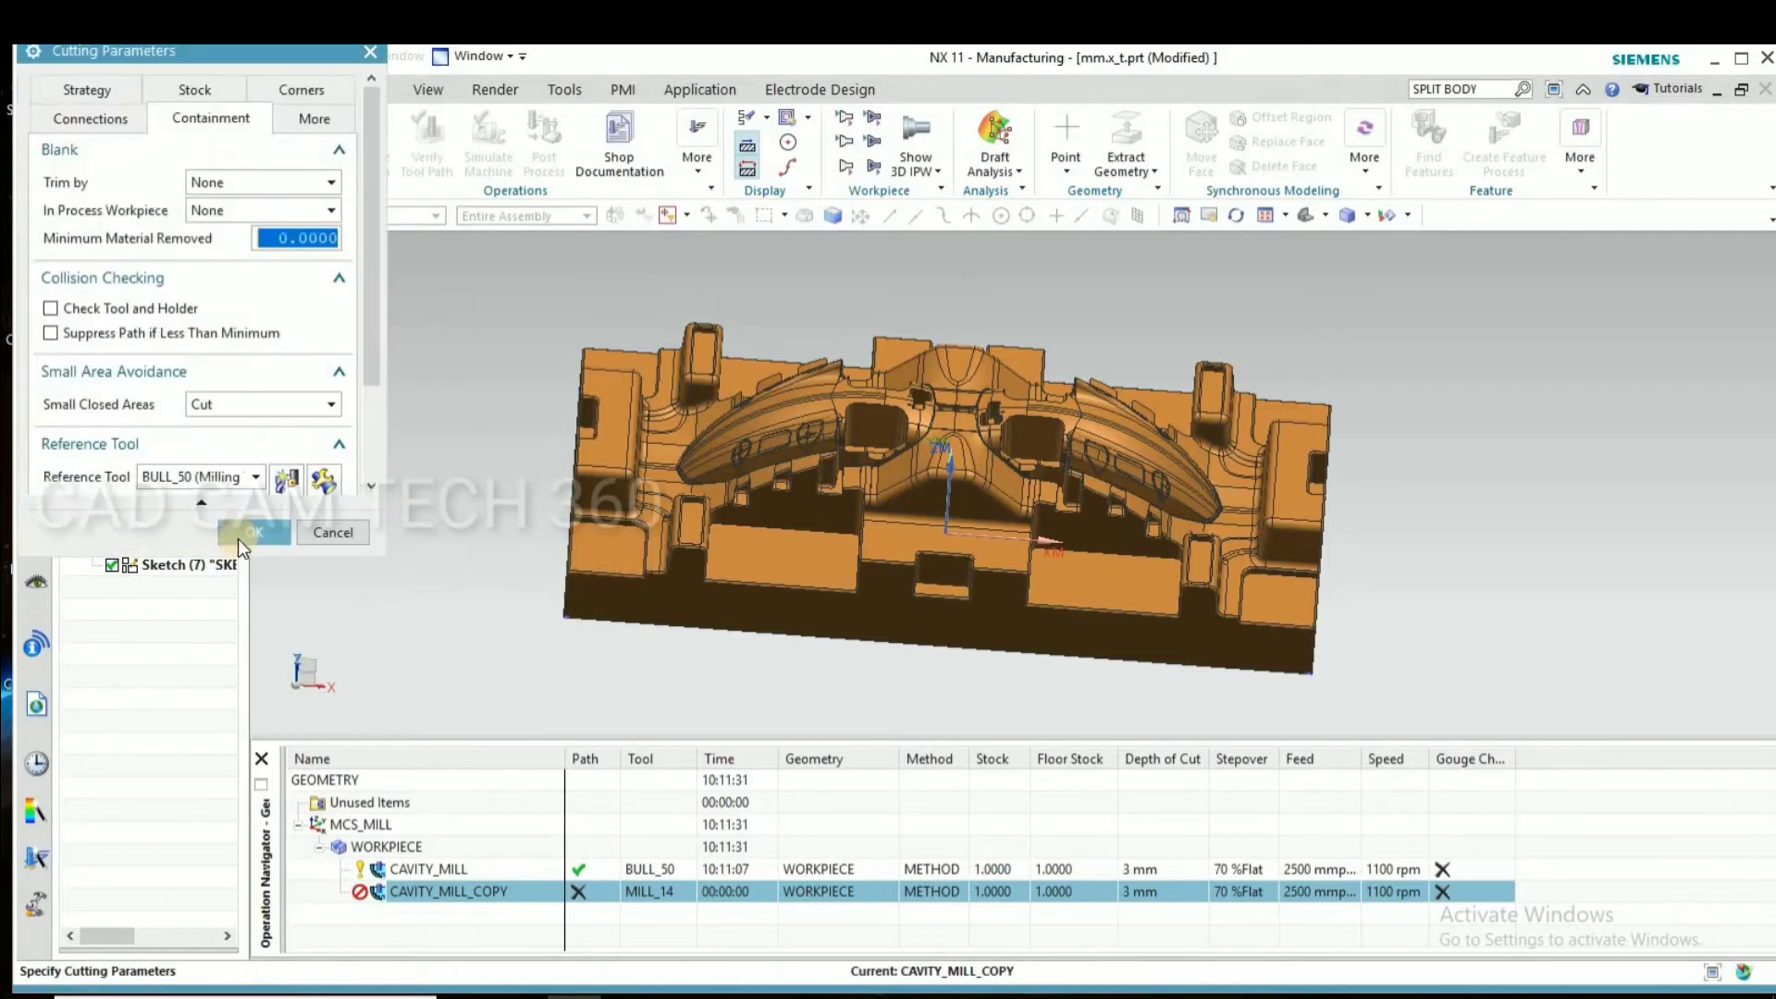
click(236, 531)
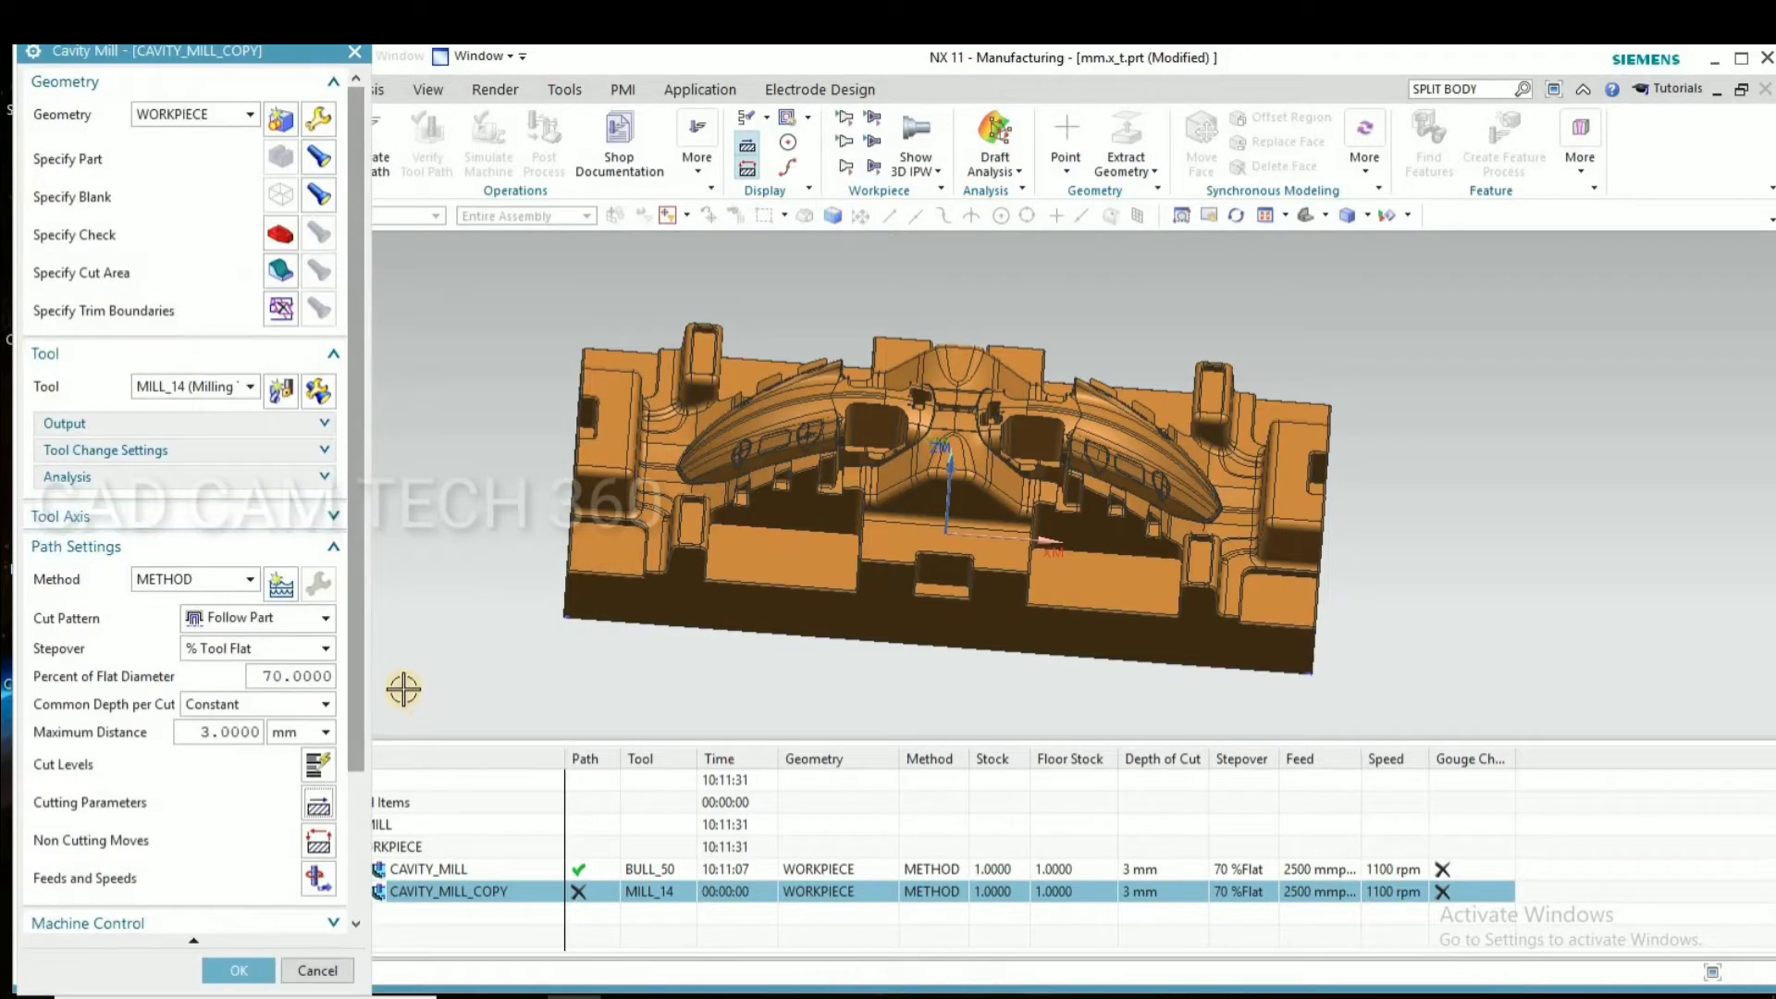
Change the copied operation's cut order to Depth First in its cutting parameters
scroll(199, 724, down, 4)
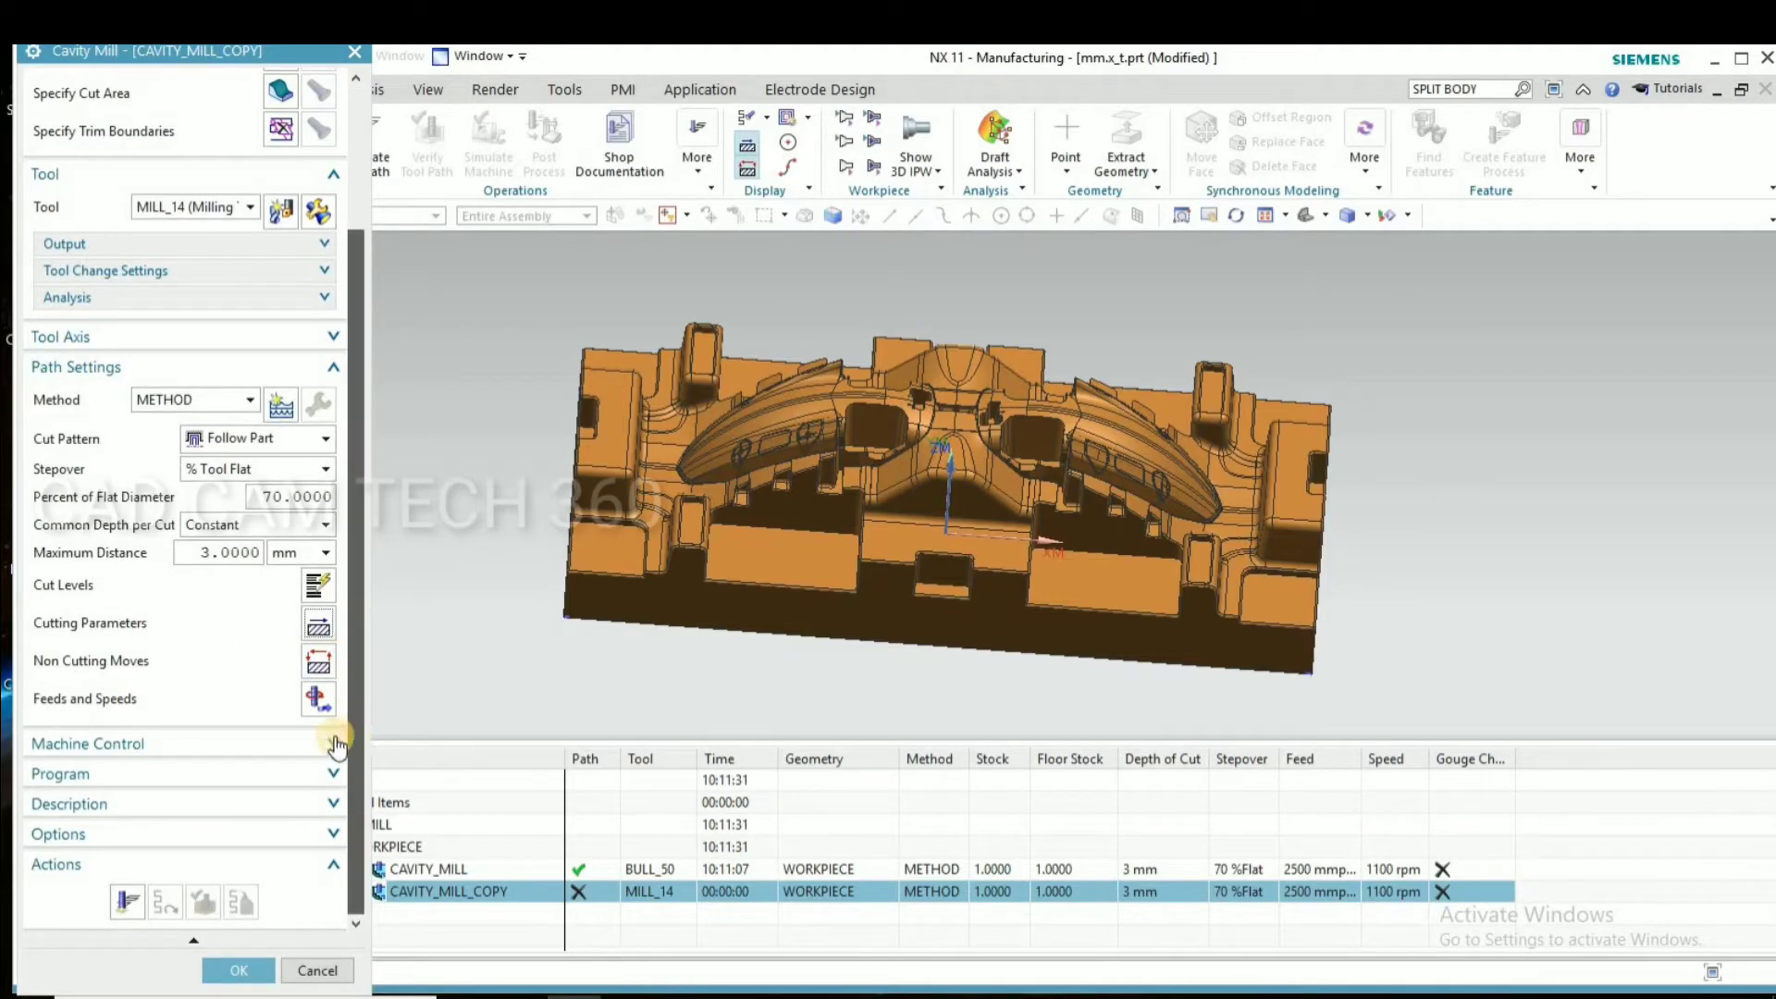
click(320, 624)
click(214, 211)
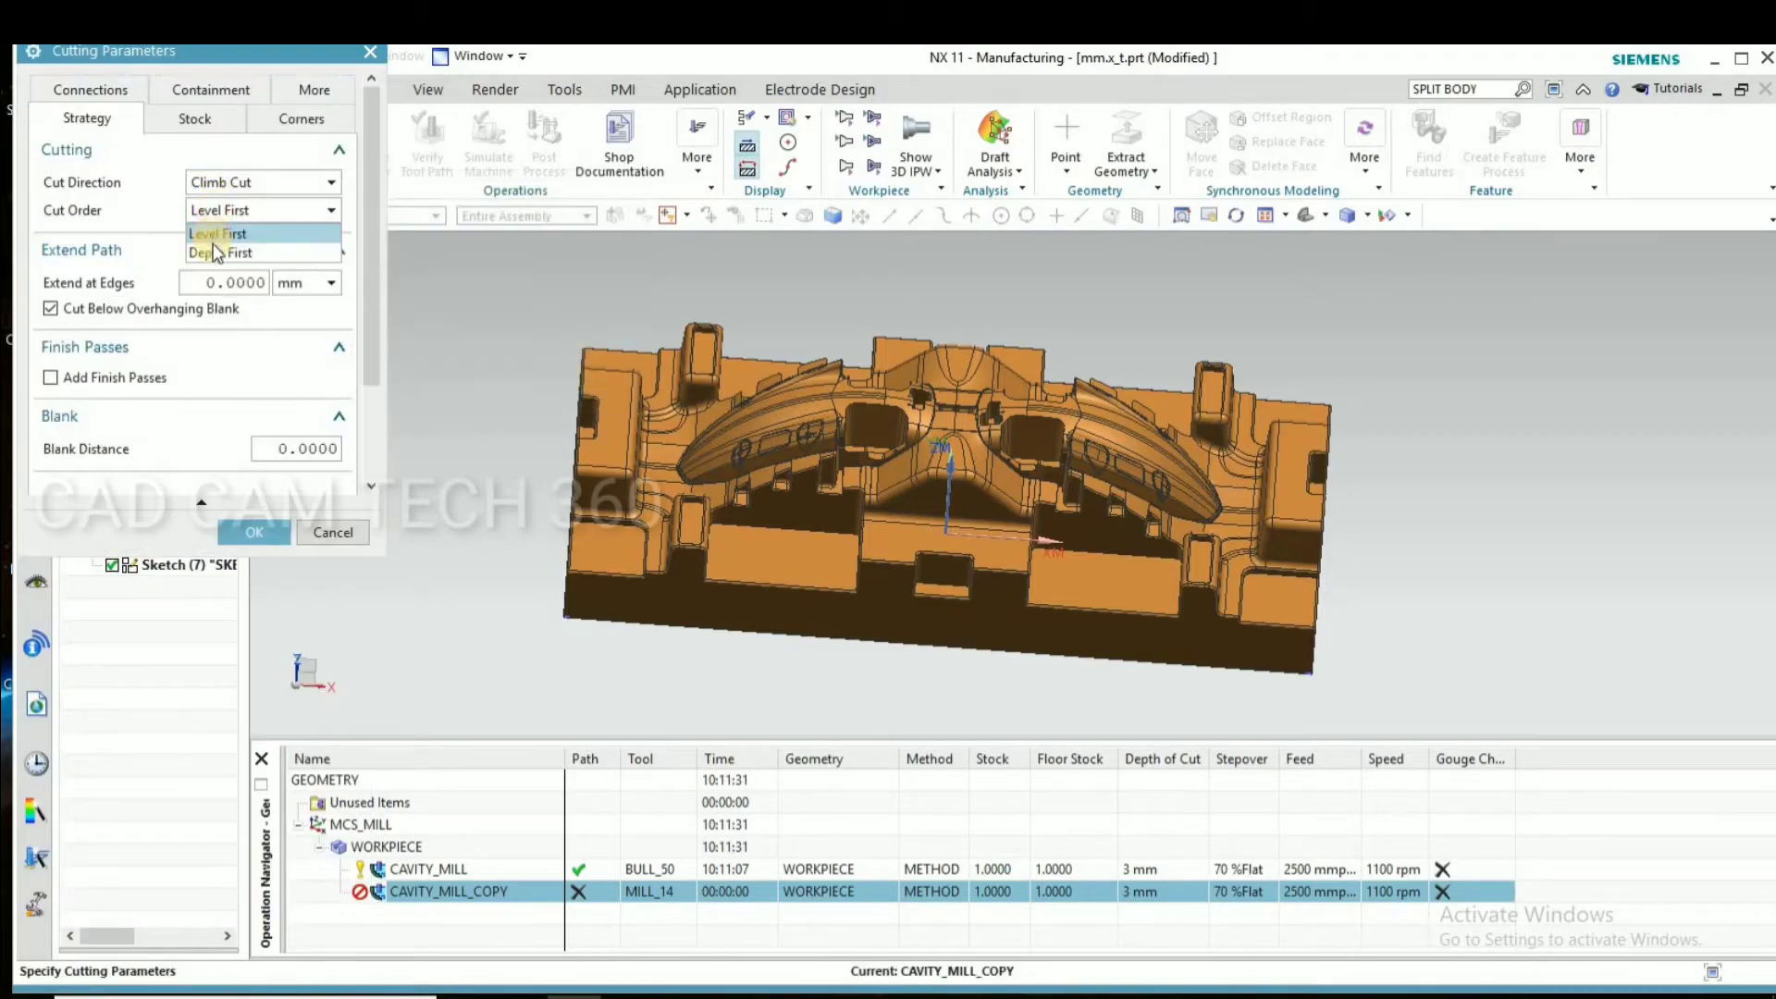
click(214, 252)
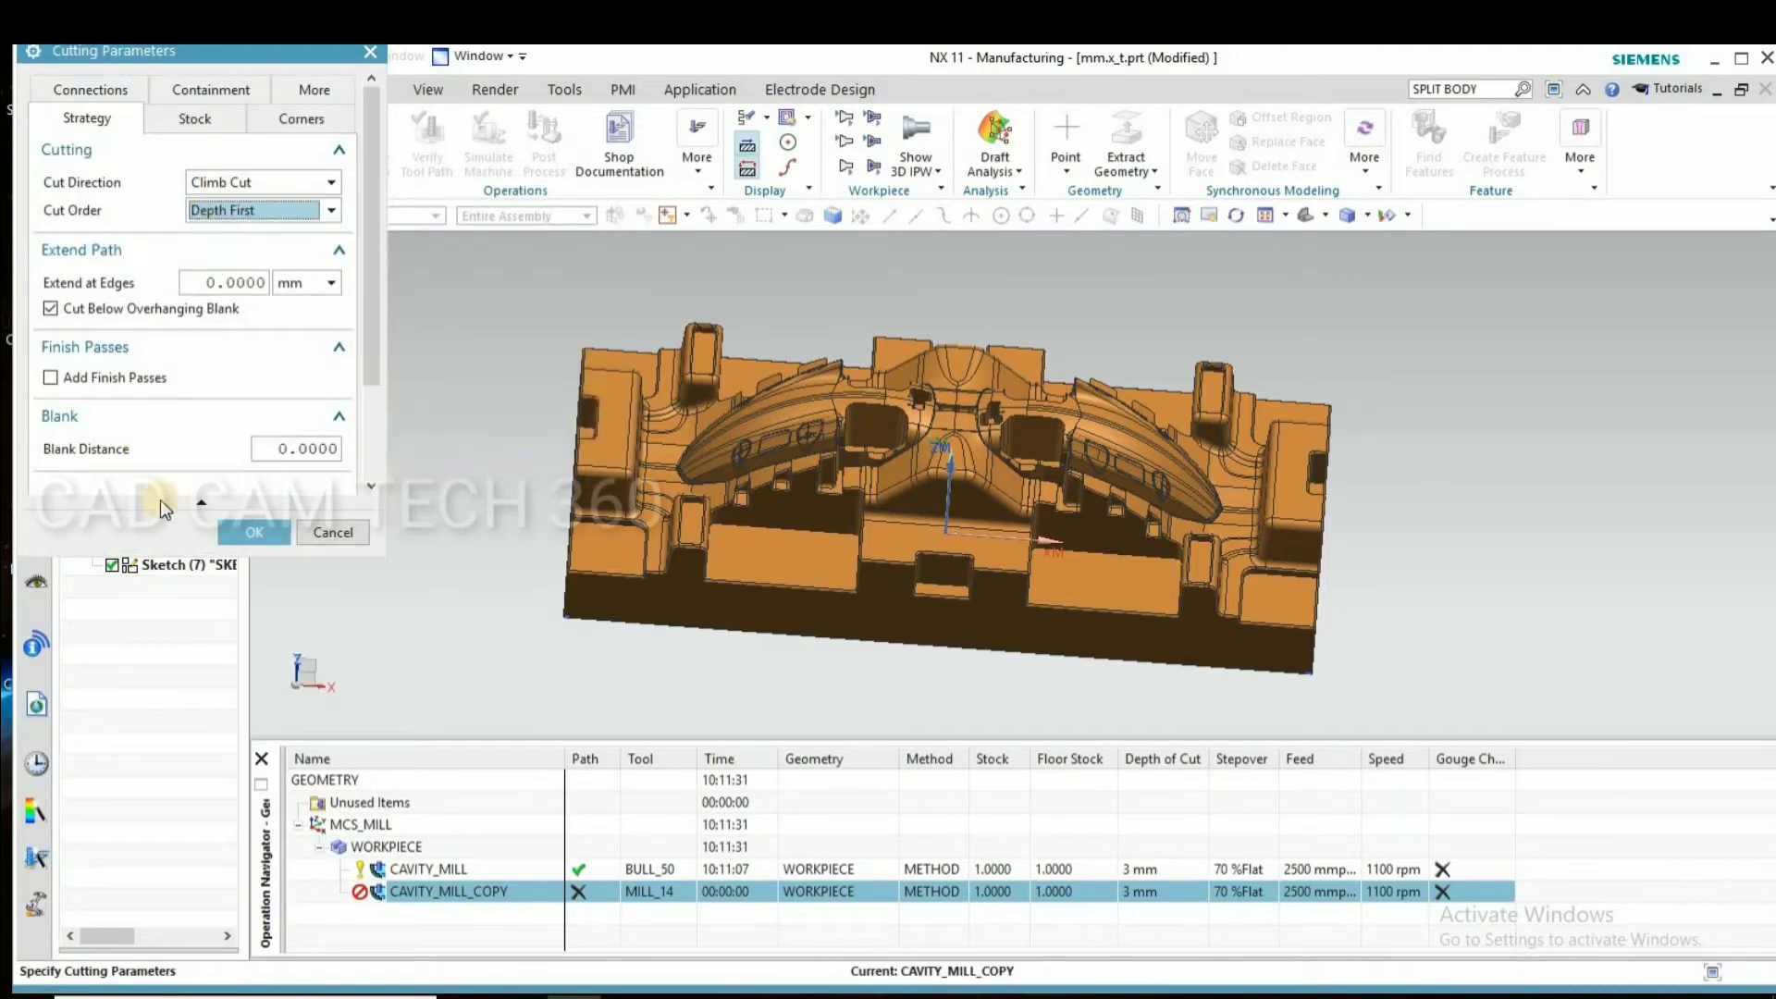
click(242, 533)
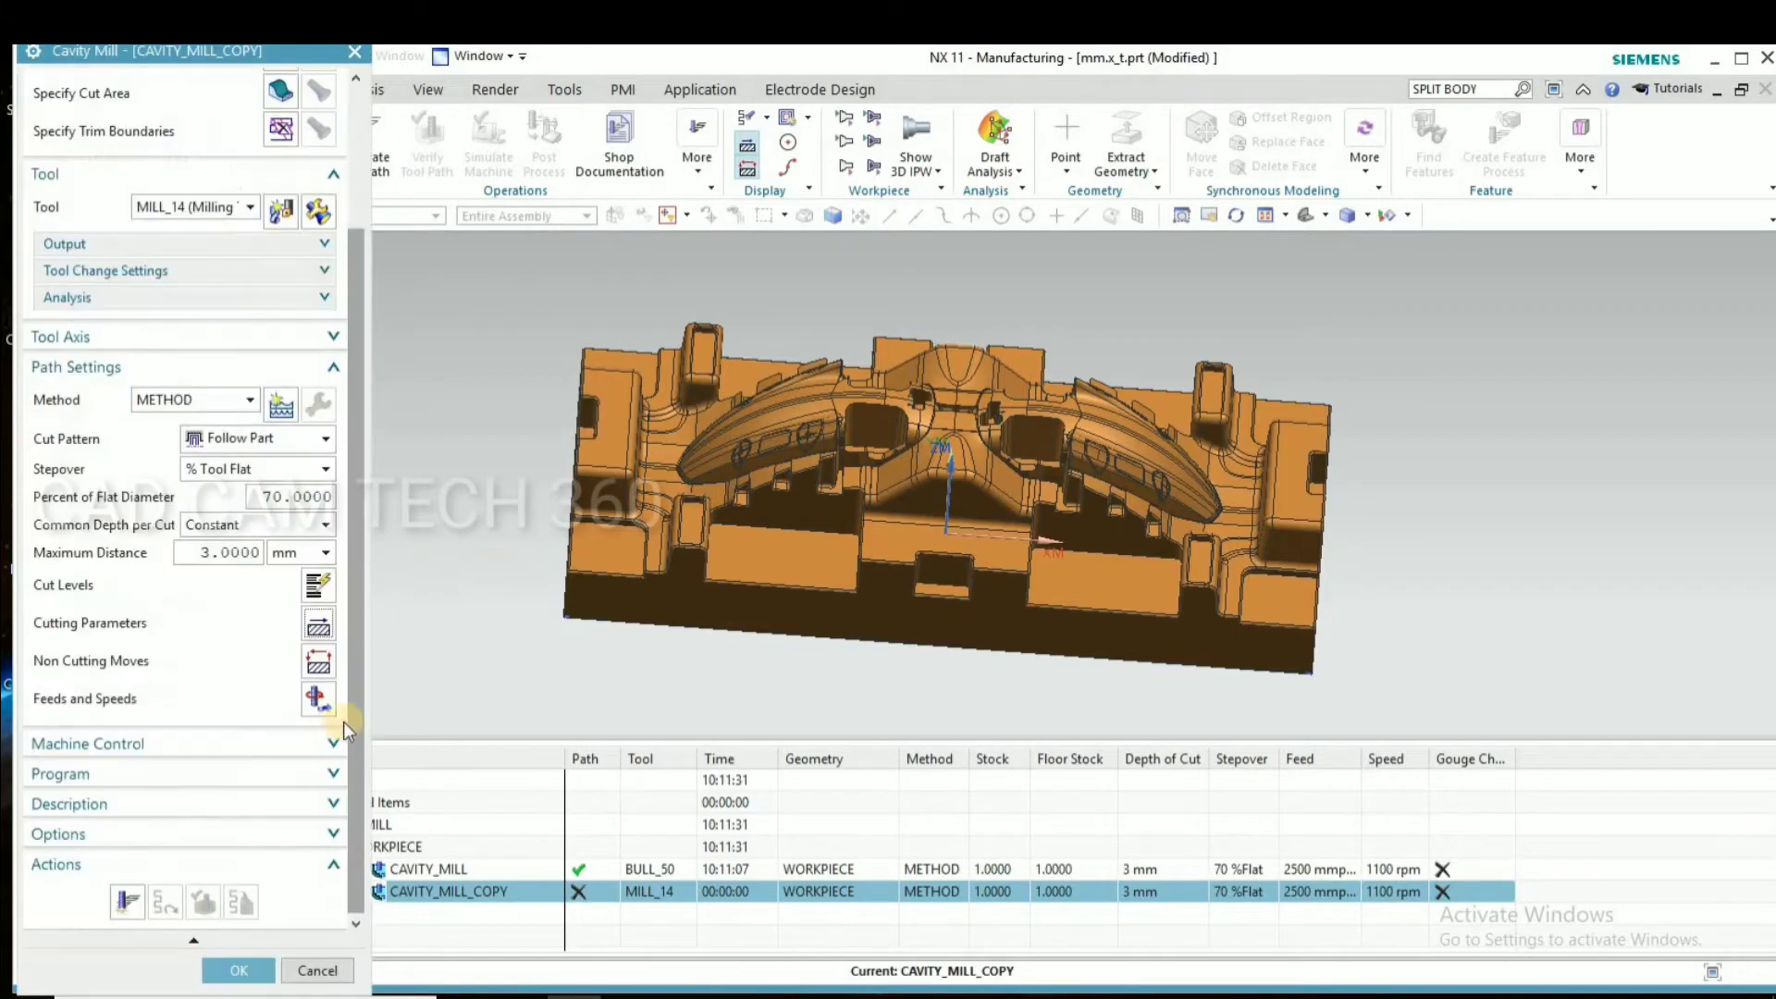
Generate the MILL_14 tool path for CAVITY_MILL_COPY and accept the operation
middle_drag(496, 602, 523, 606)
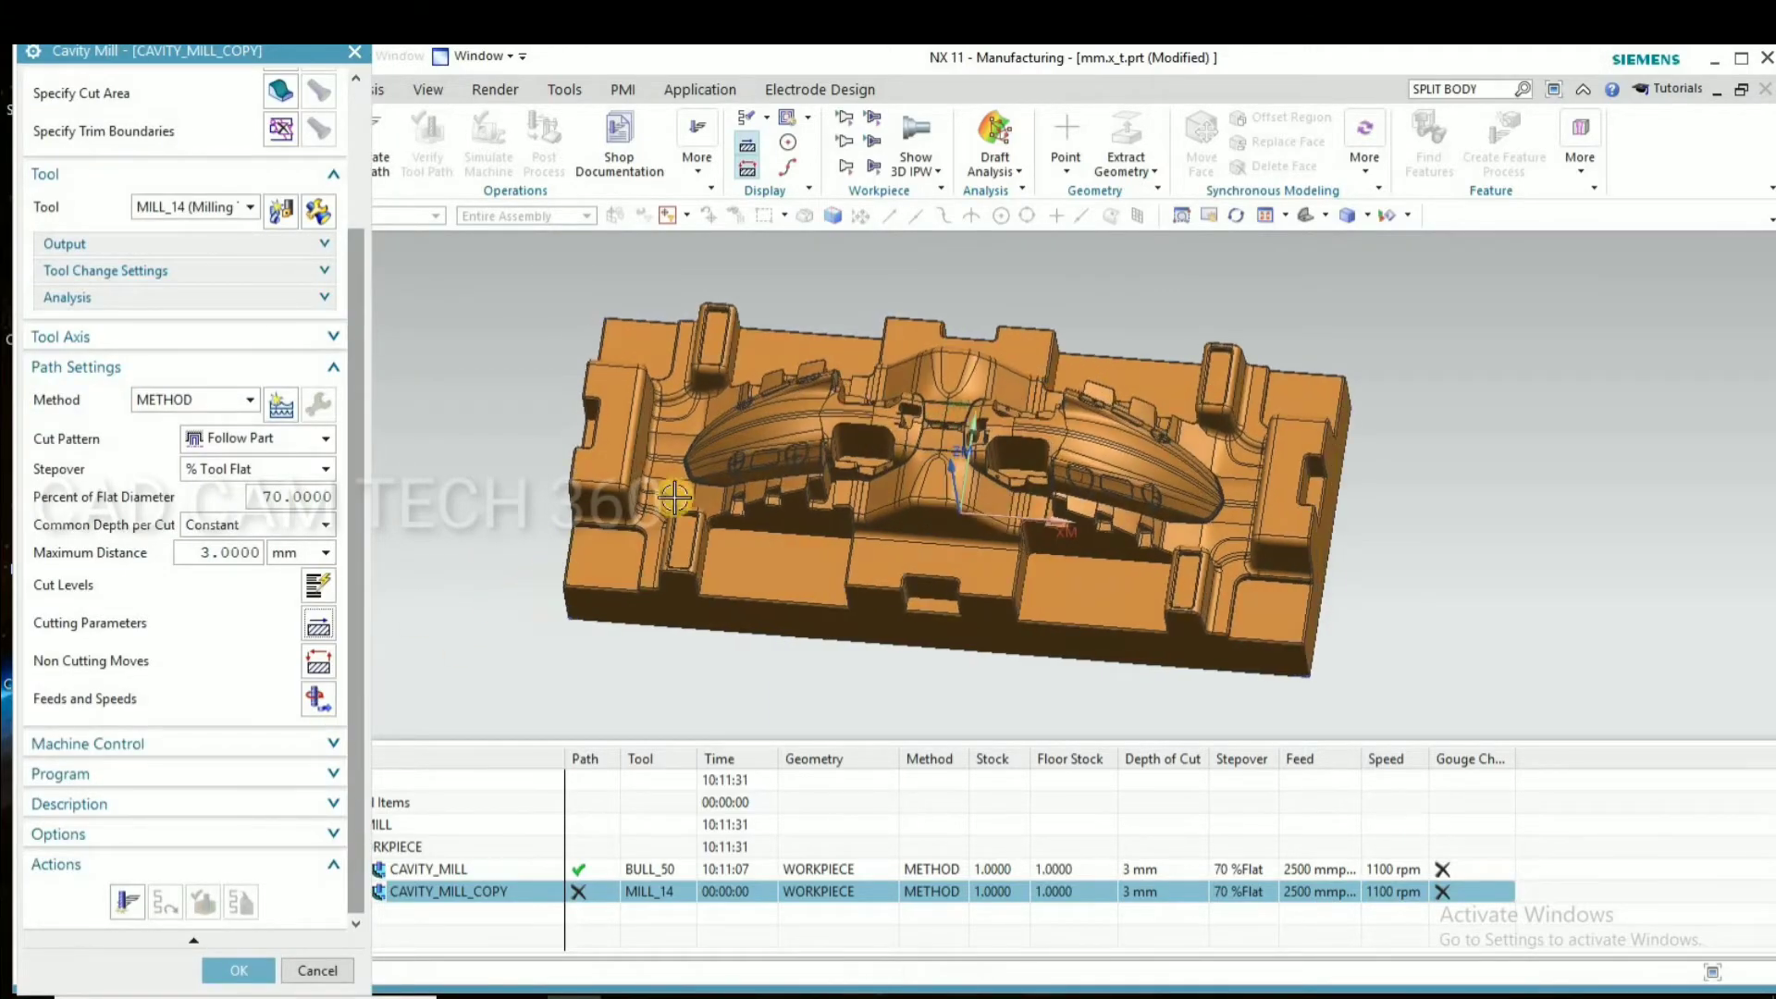
click(128, 897)
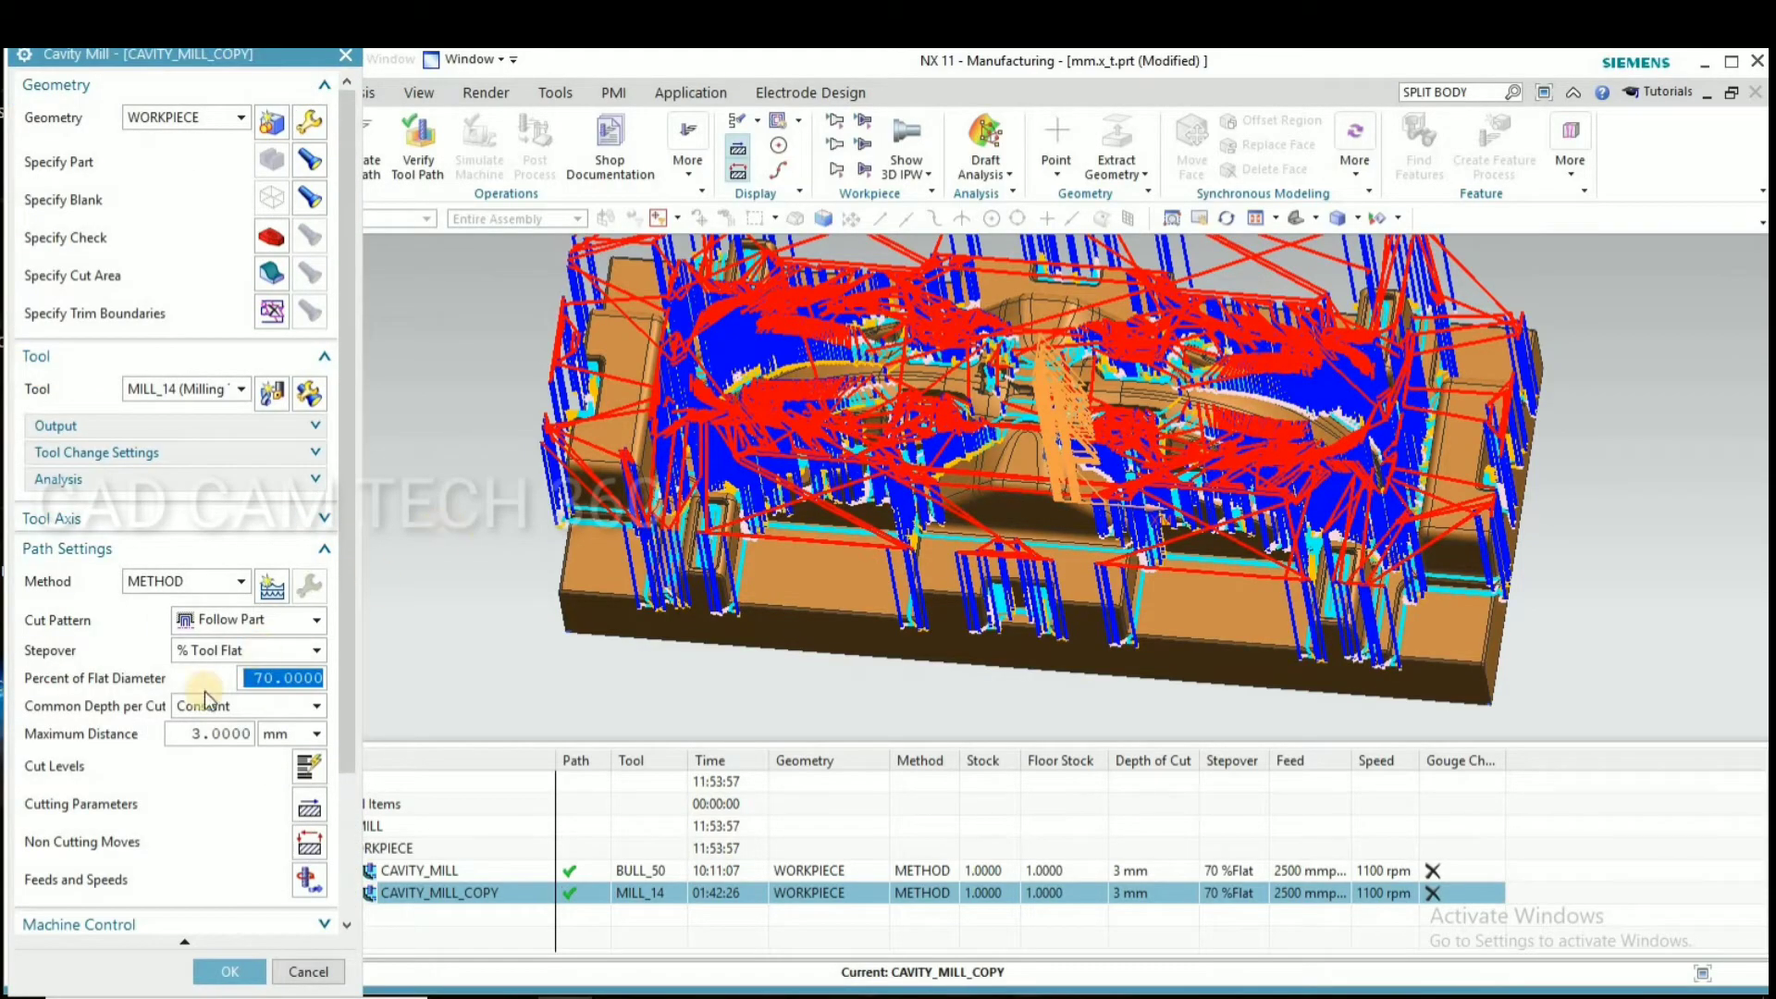
middle_click(375, 780)
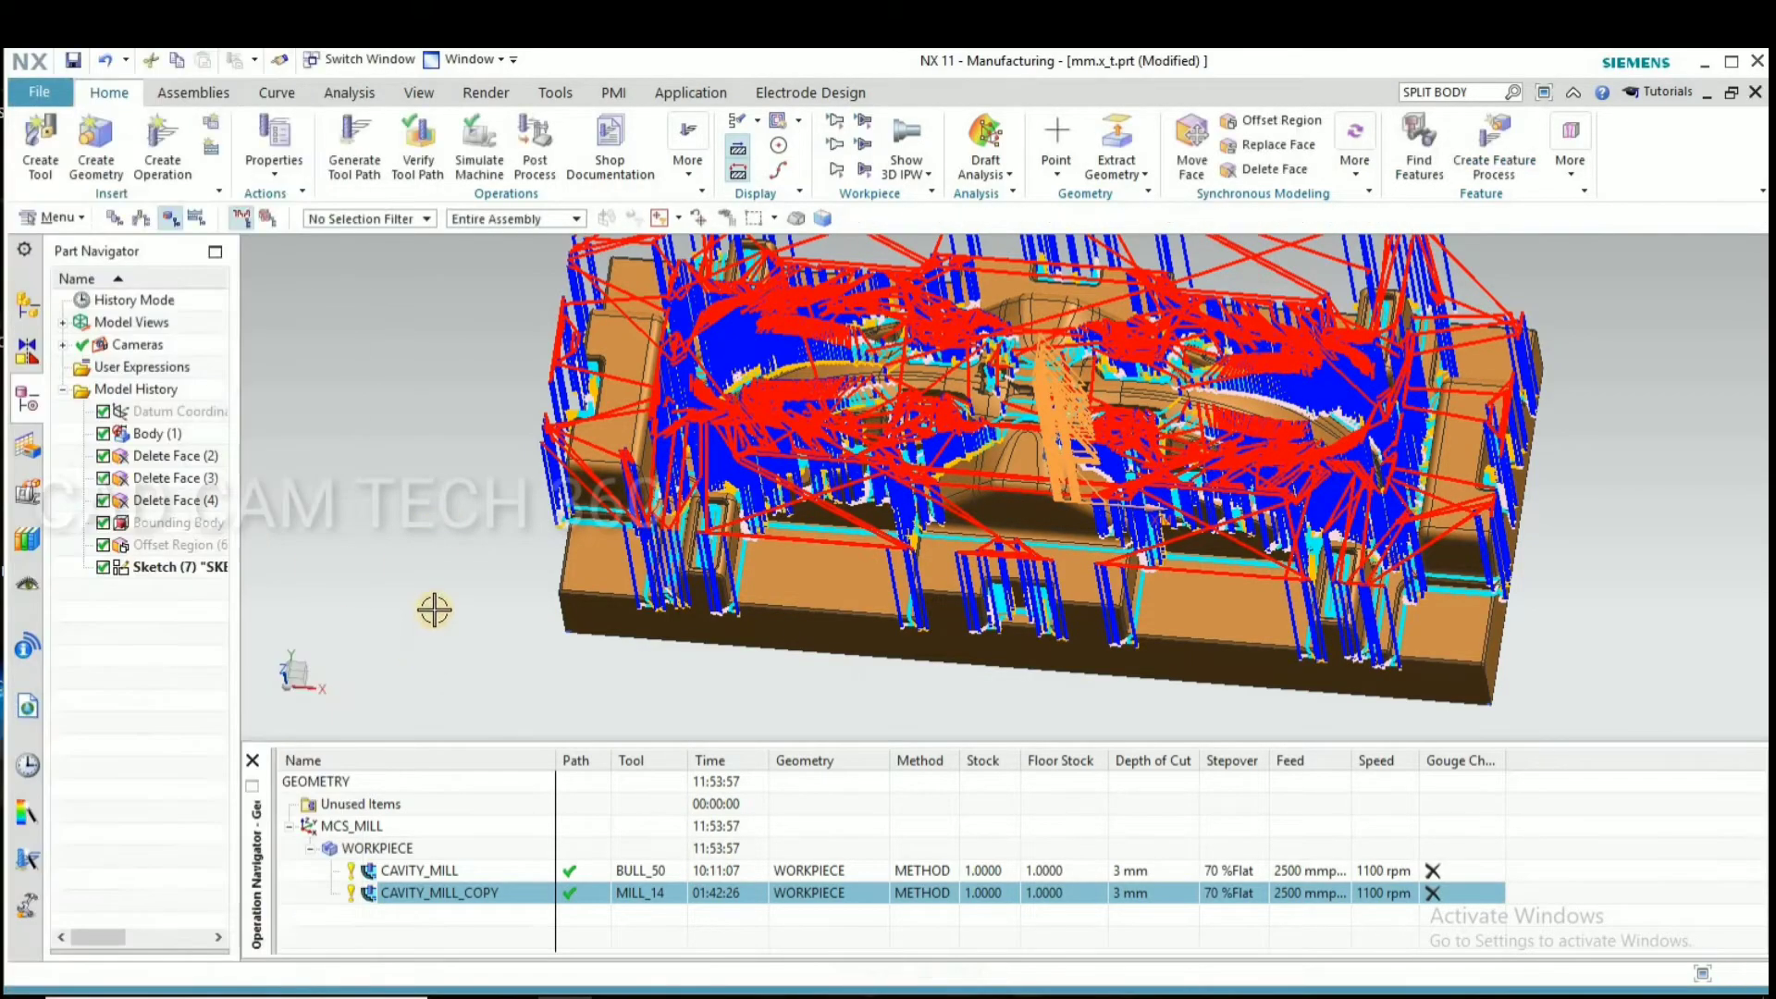
Examine the generated MILL_14 rest-roughing passes in the die's corners and slots up close, then the whole path
middle_drag(452, 579, 979, 587)
scroll(986, 564, up, 2)
scroll(985, 564, up, 3)
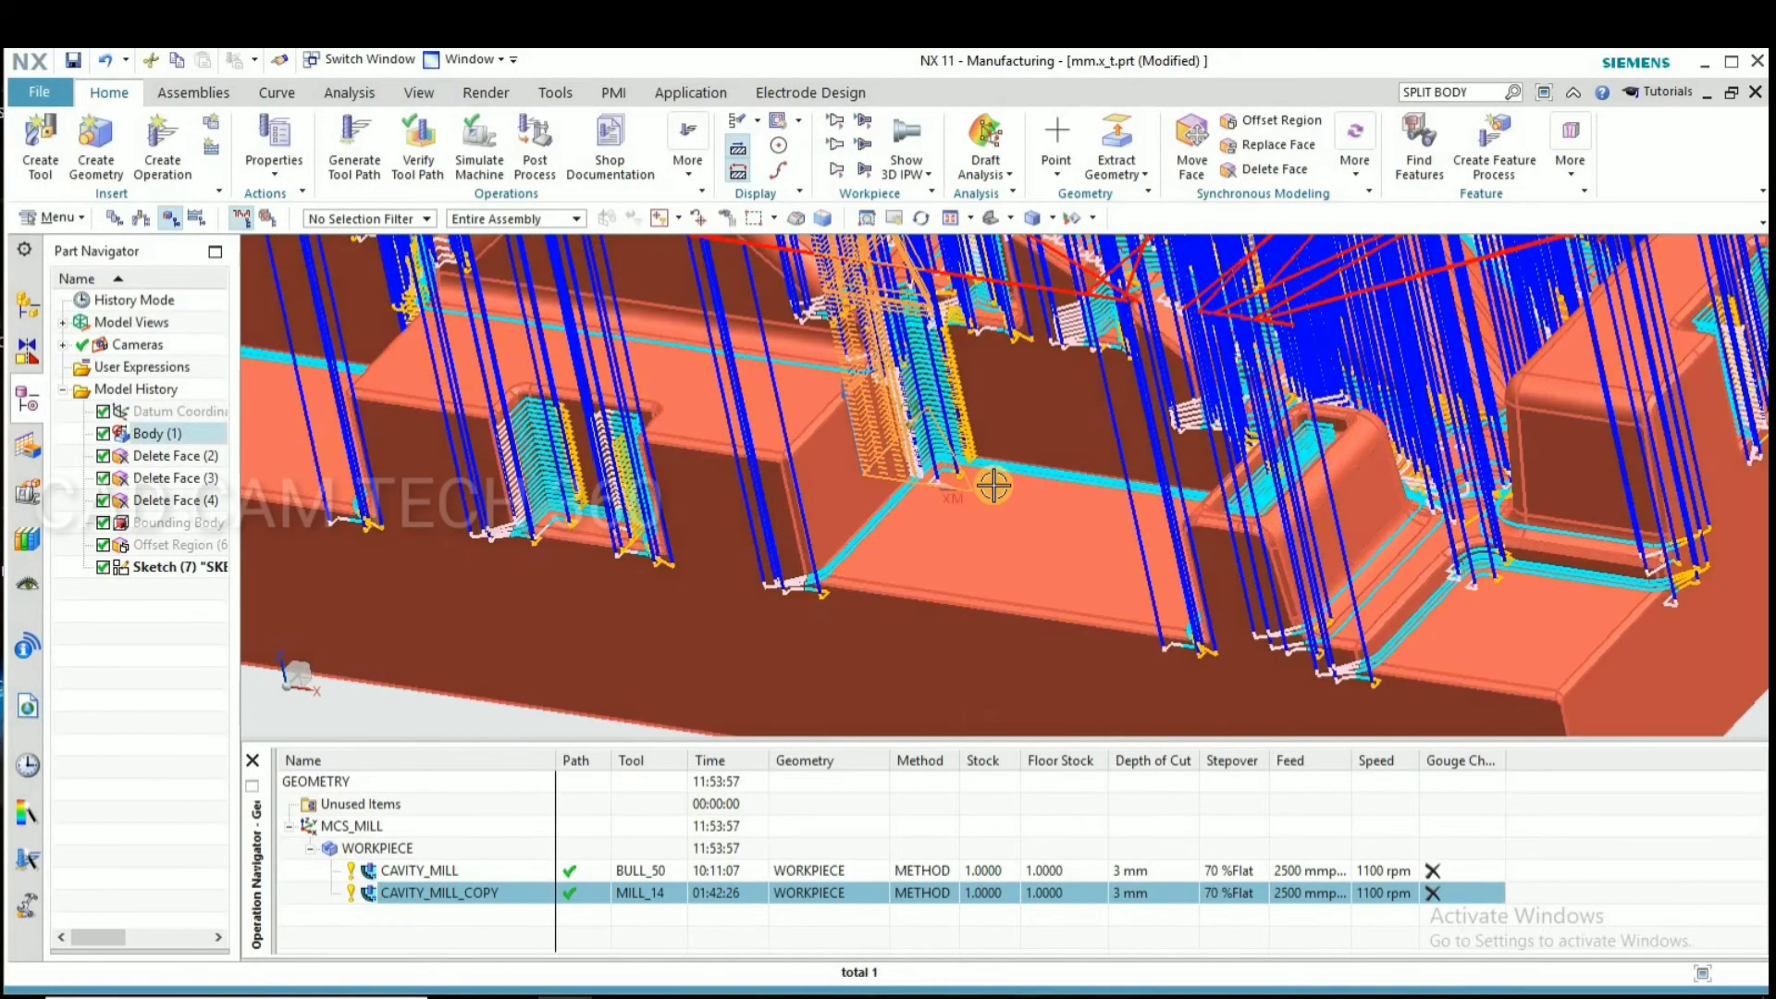
scroll(524, 469, down, 2)
scroll(524, 469, up, 4)
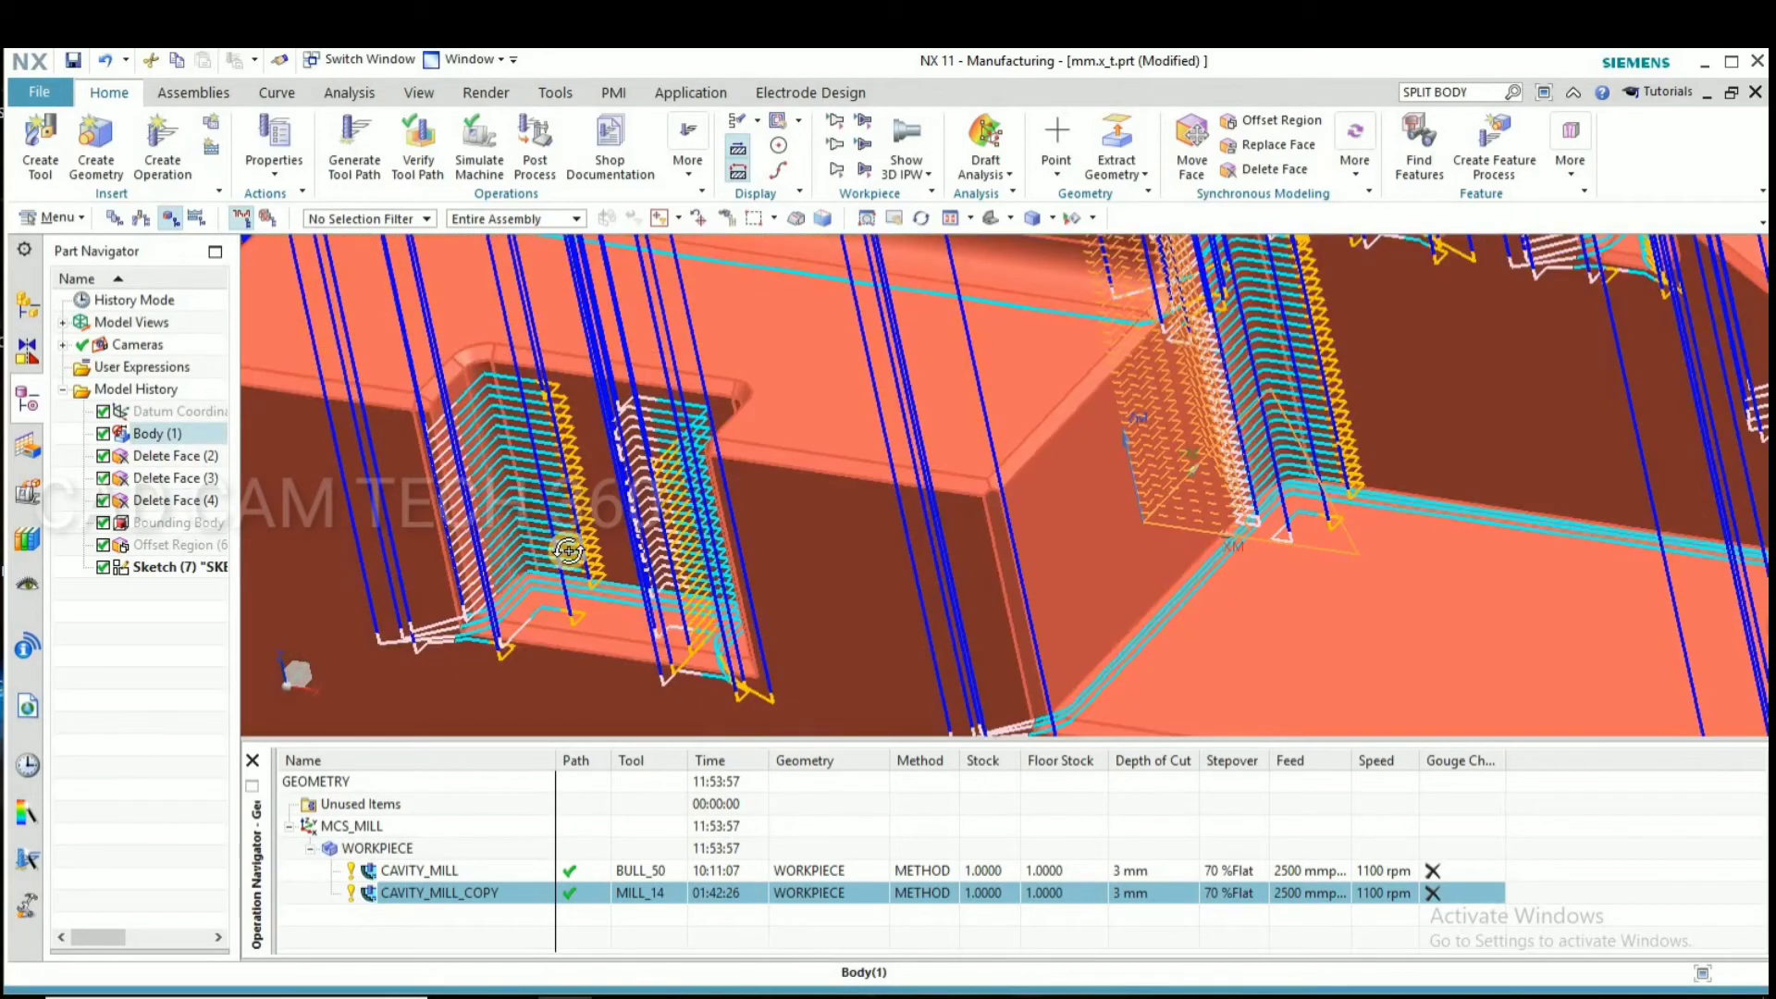
middle_drag(568, 551, 569, 465)
scroll(561, 499, up, 3)
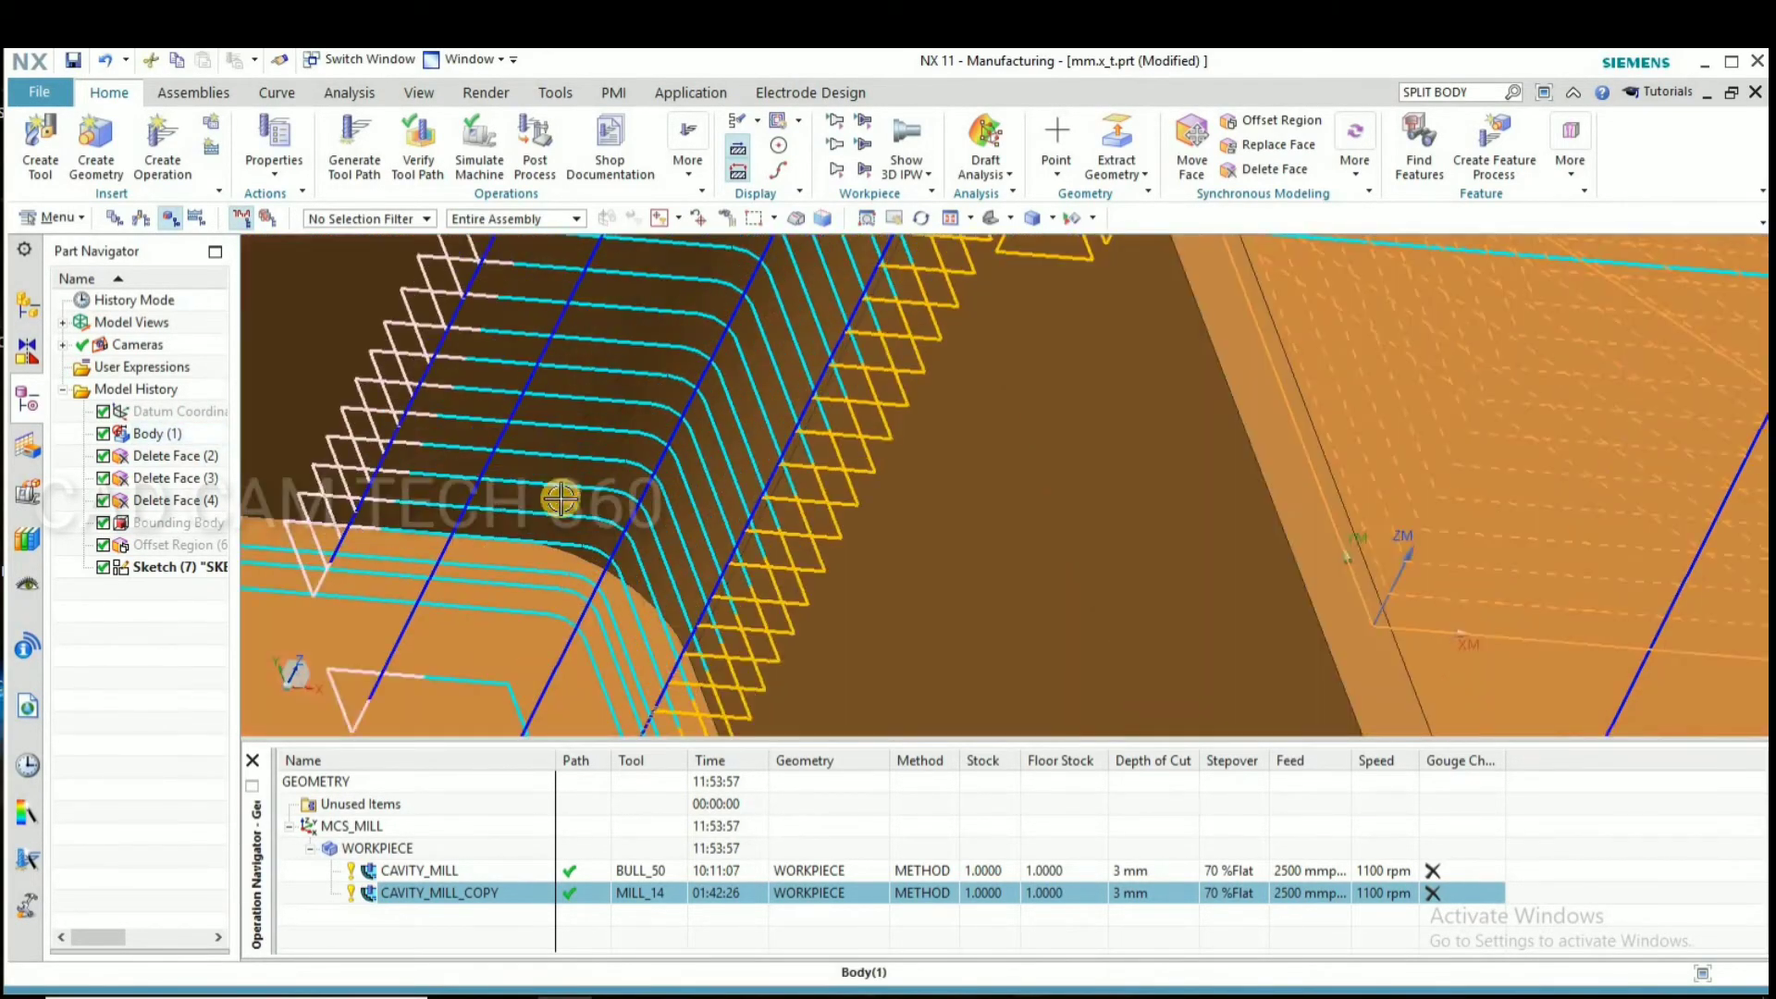
scroll(557, 530, down, 3)
scroll(705, 515, down, 5)
scroll(872, 554, down, 5)
middle_drag(873, 554, 810, 547)
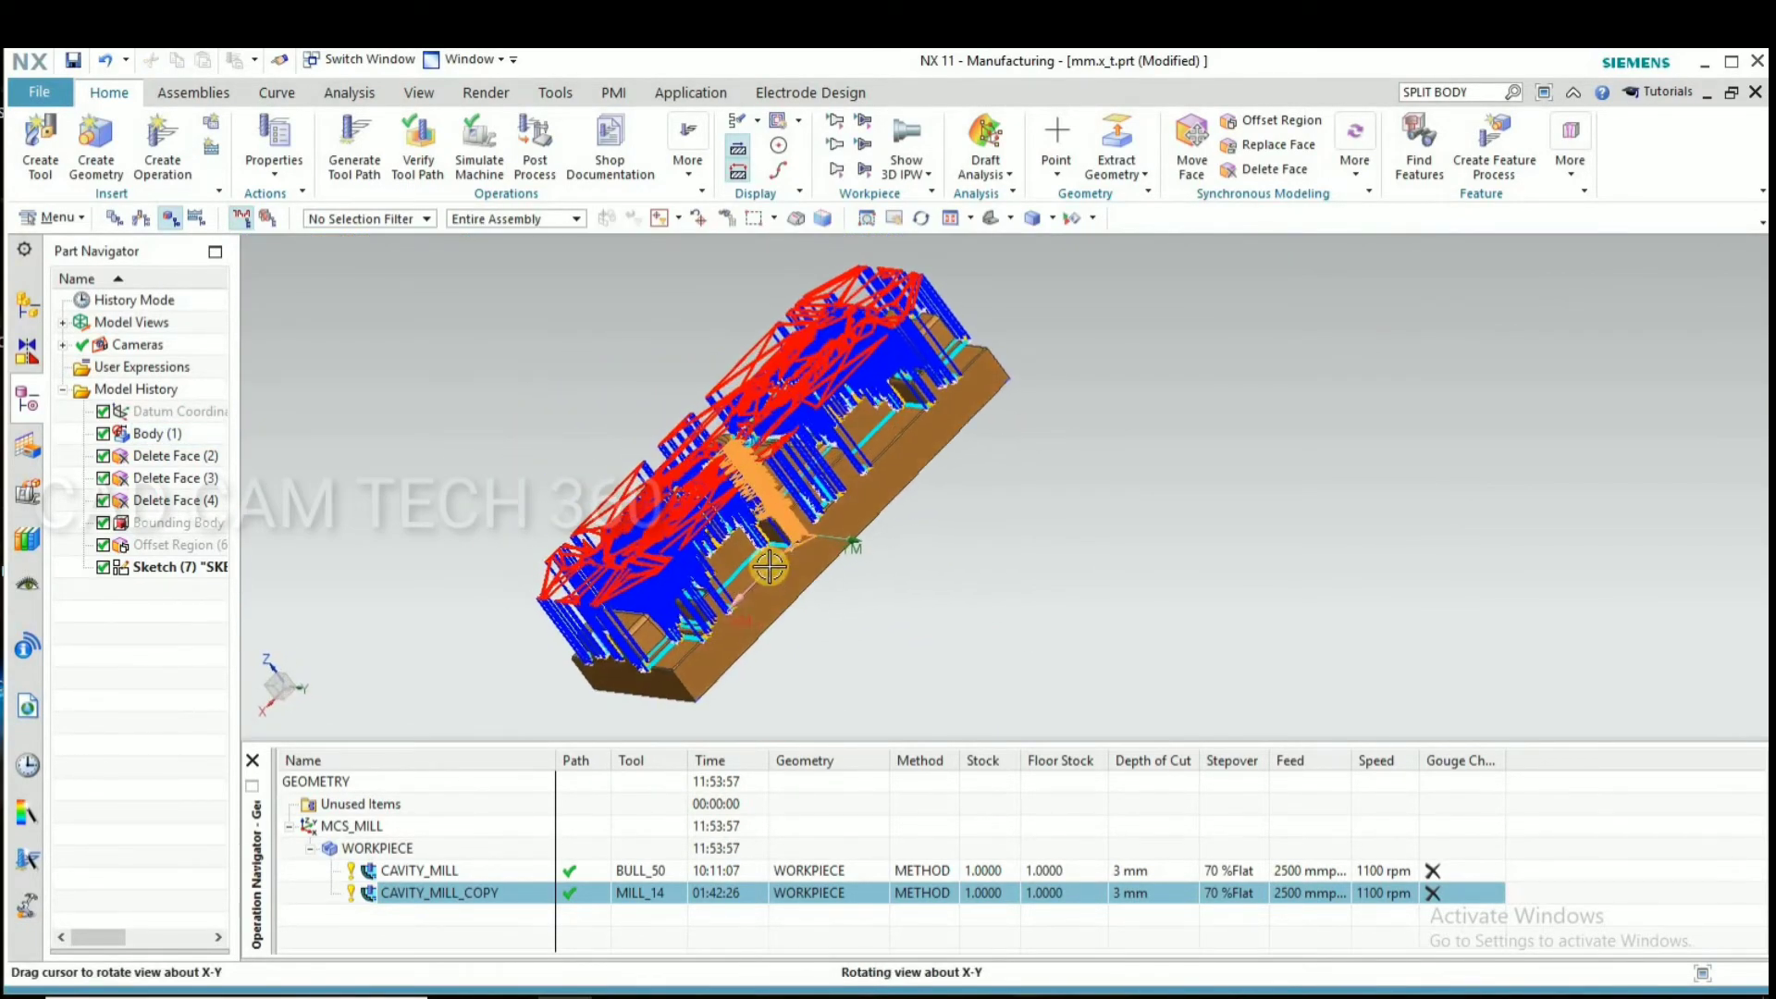
Inspect the CAVITY_MILL_COPY tool path from several angles, checking the cuts along the die's side pockets, central cavities and step edges
scroll(775, 555, up, 6)
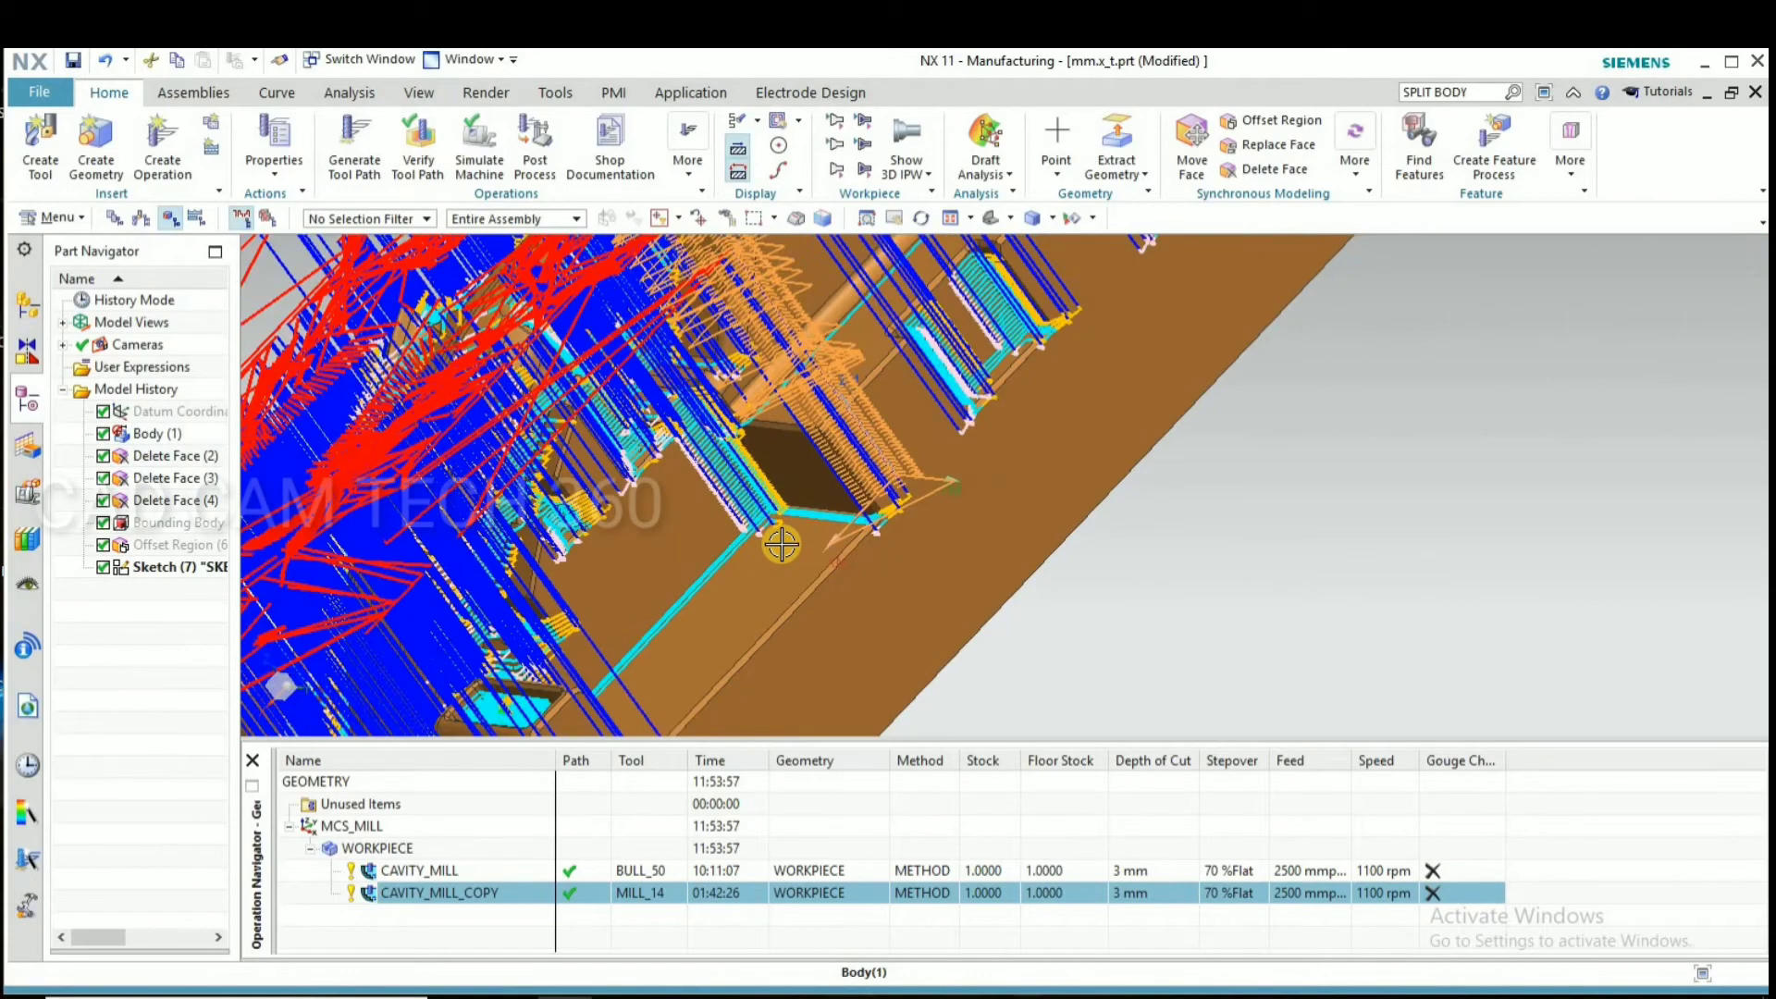
scroll(782, 545, down, 5)
middle_drag(781, 545, 733, 526)
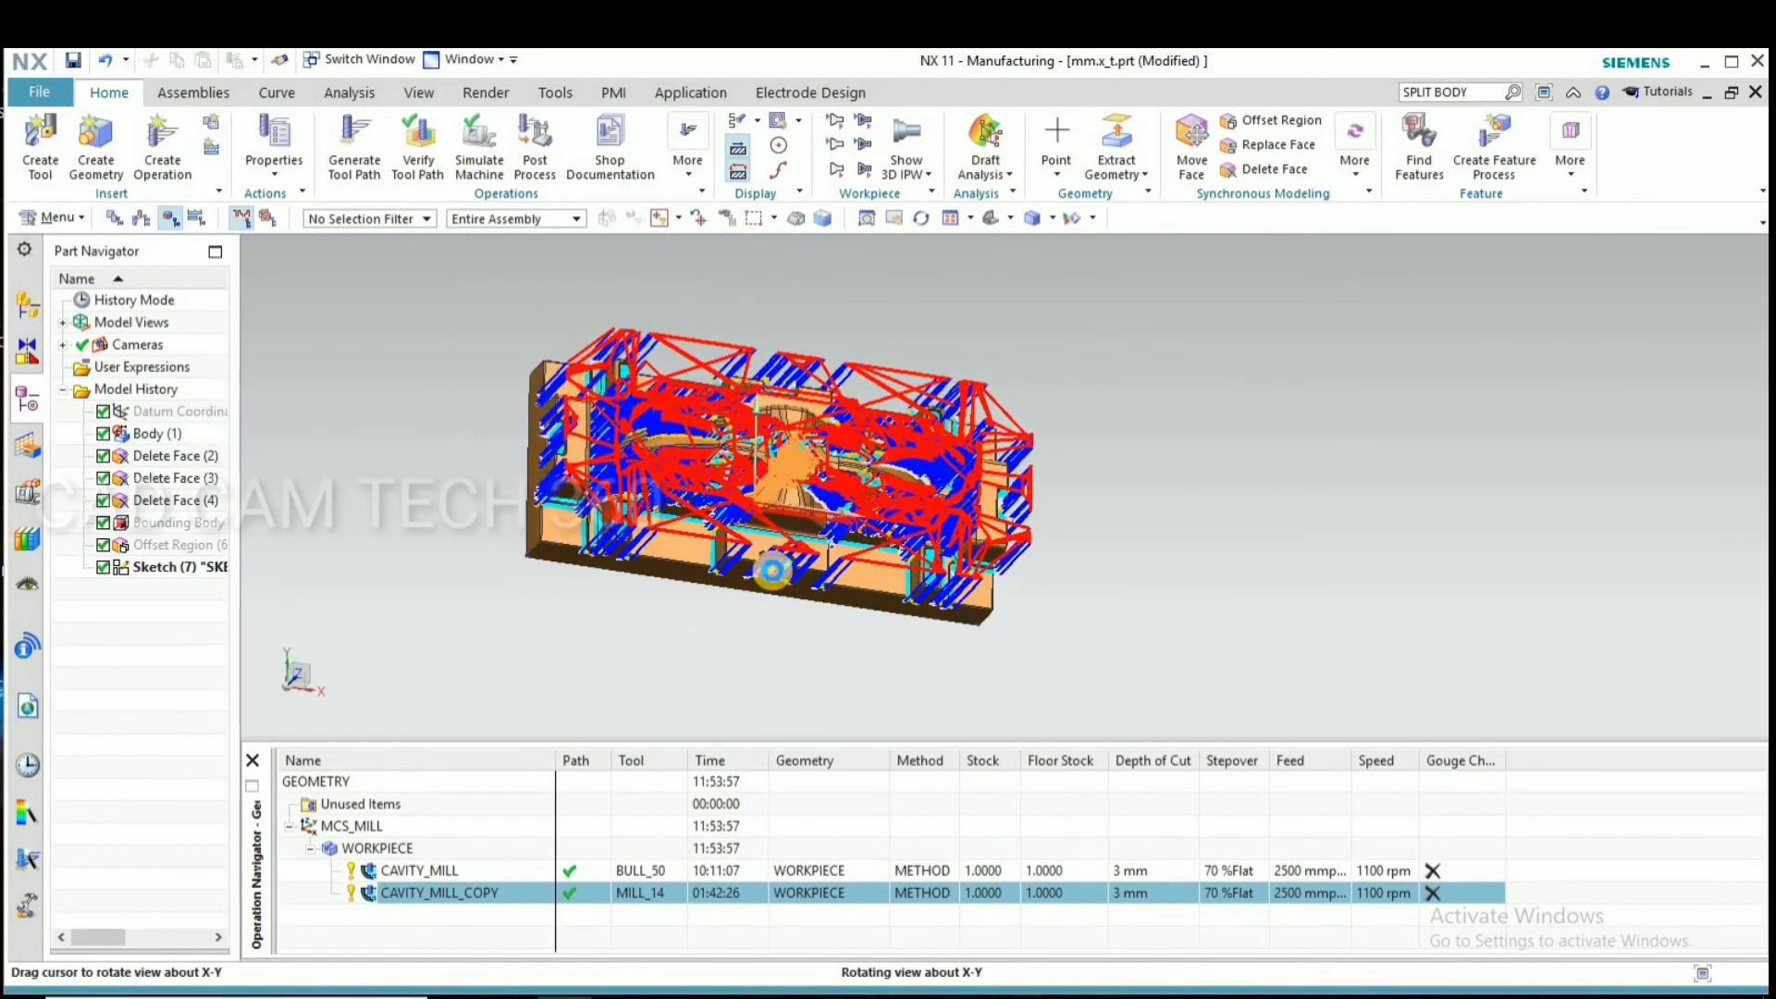
scroll(773, 391, up, 6)
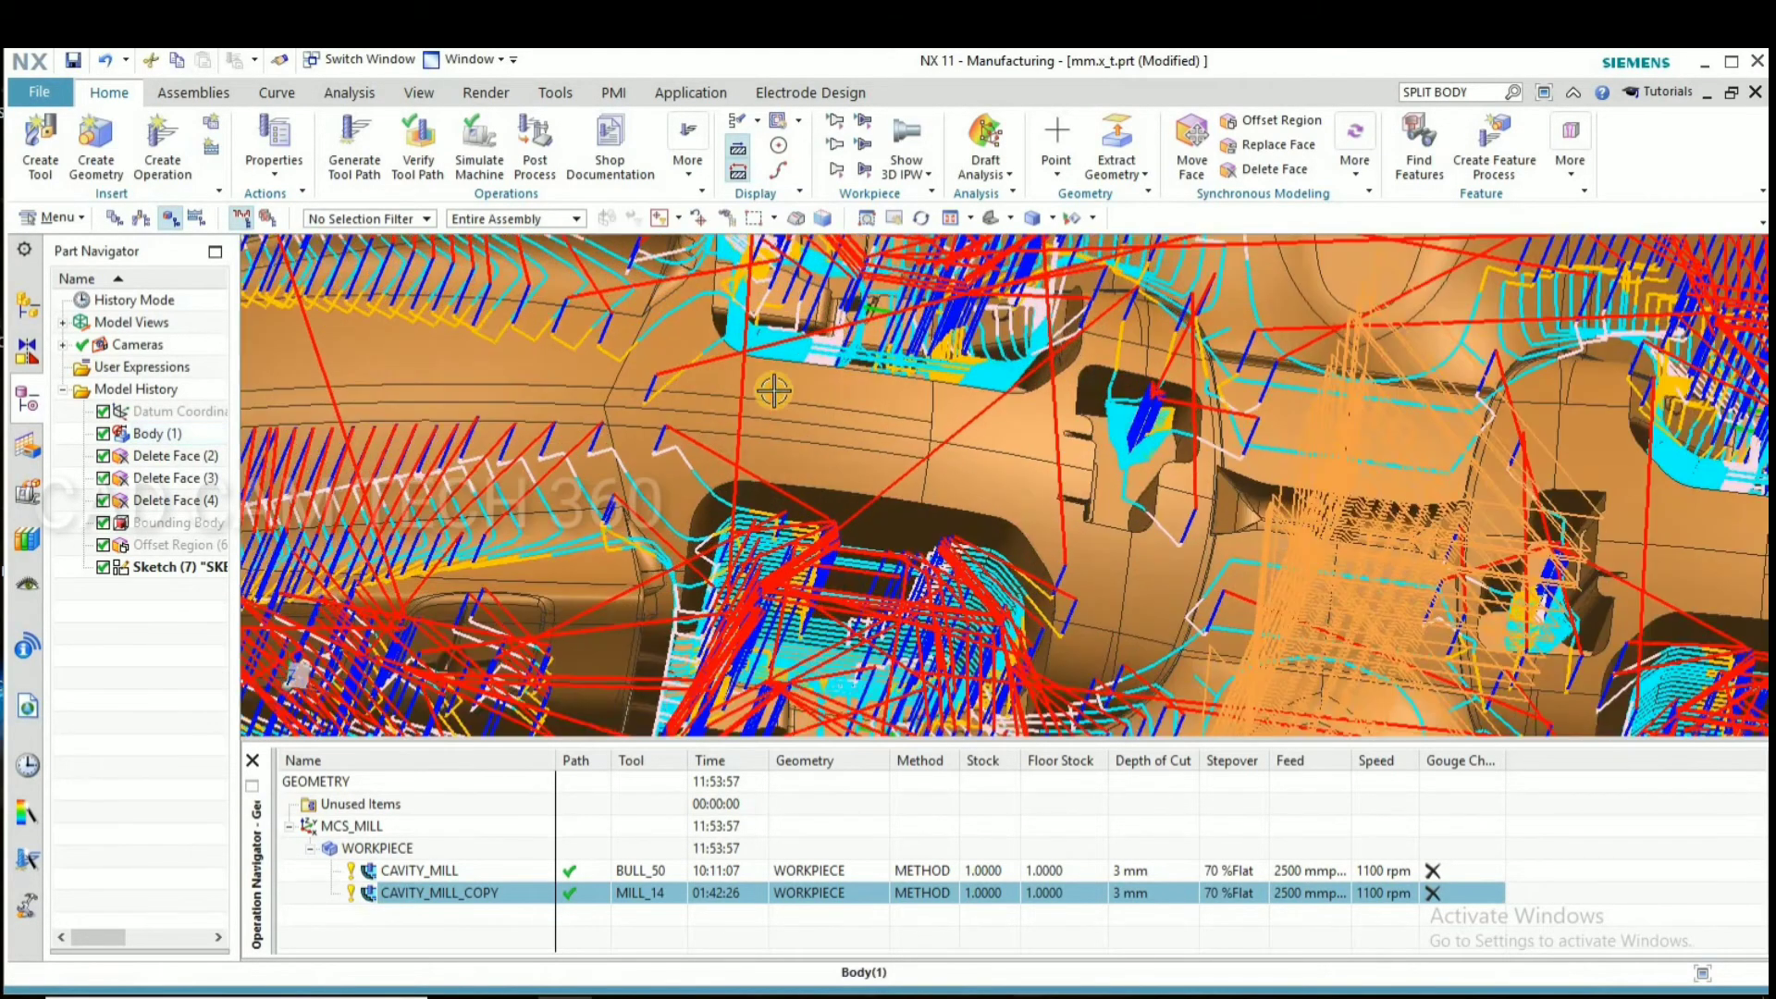
scroll(1138, 431, up, 3)
scroll(899, 426, down, 6)
middle_drag(813, 538, 618, 506)
scroll(925, 538, down, 5)
scroll(673, 453, up, 8)
scroll(668, 456, down, 6)
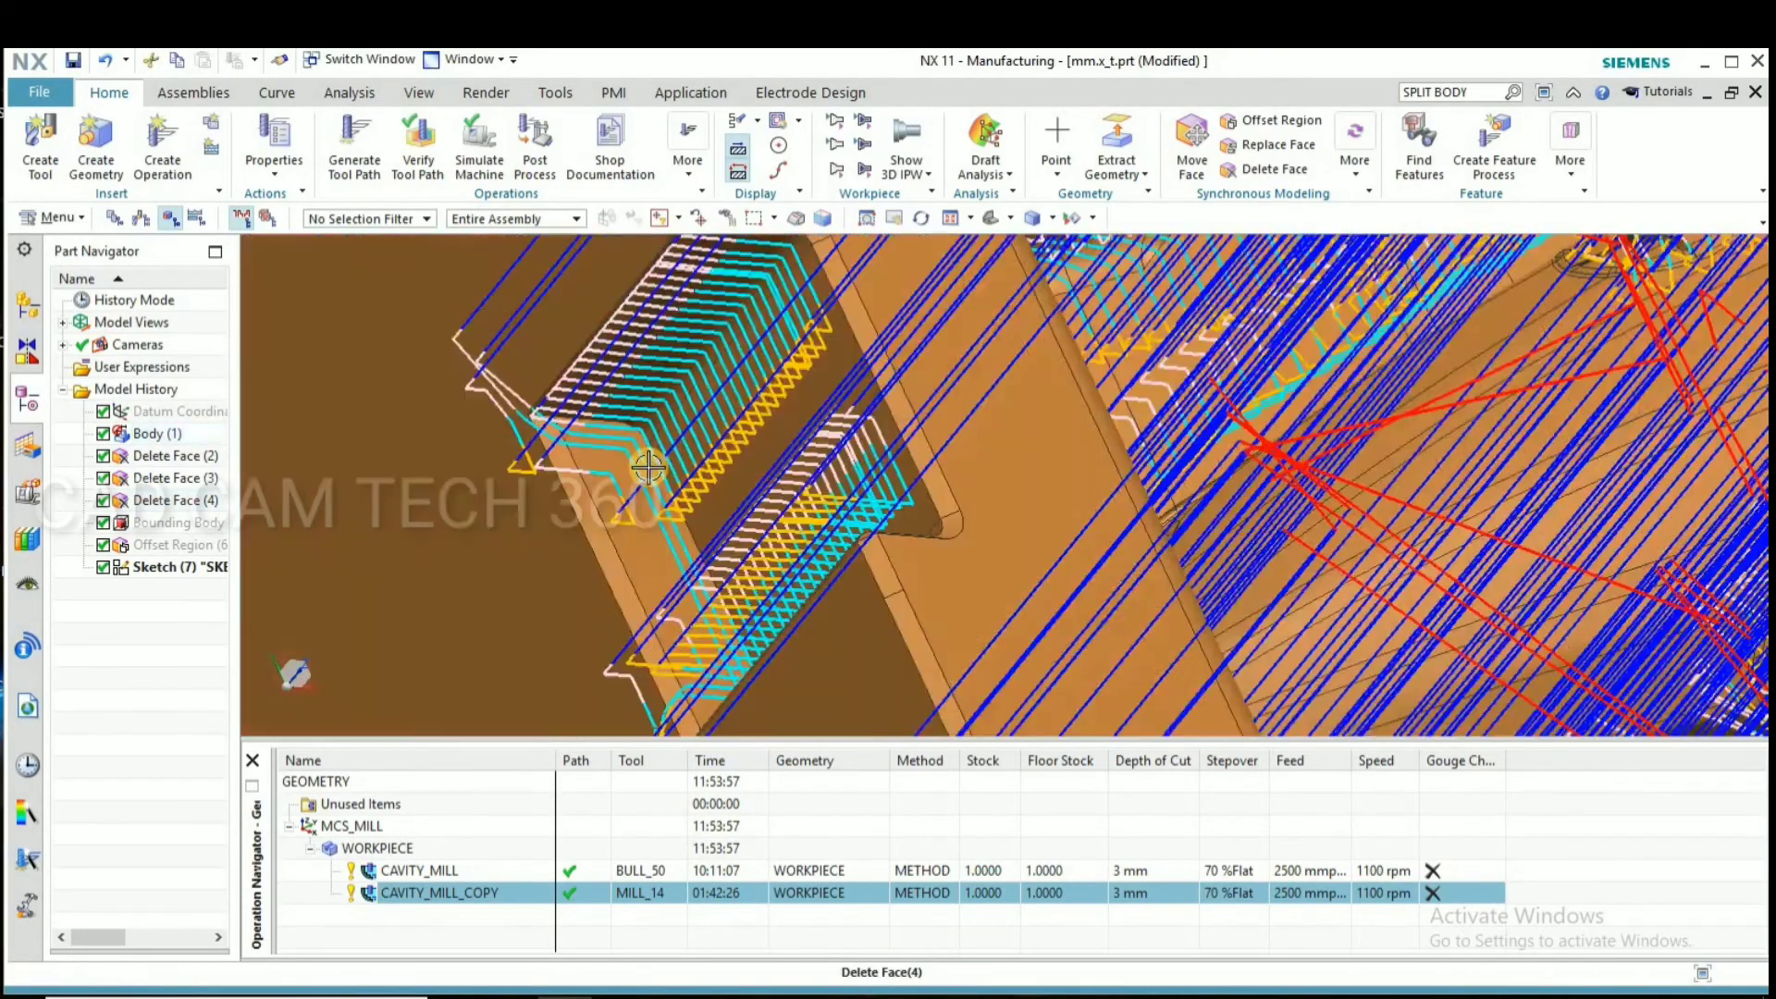
scroll(638, 476, down, 6)
middle_drag(638, 476, 906, 617)
Save the part file mm.x_t.prt with both Cavity Mill operations and view the die without the displayed tool path
key(ctrl+s)
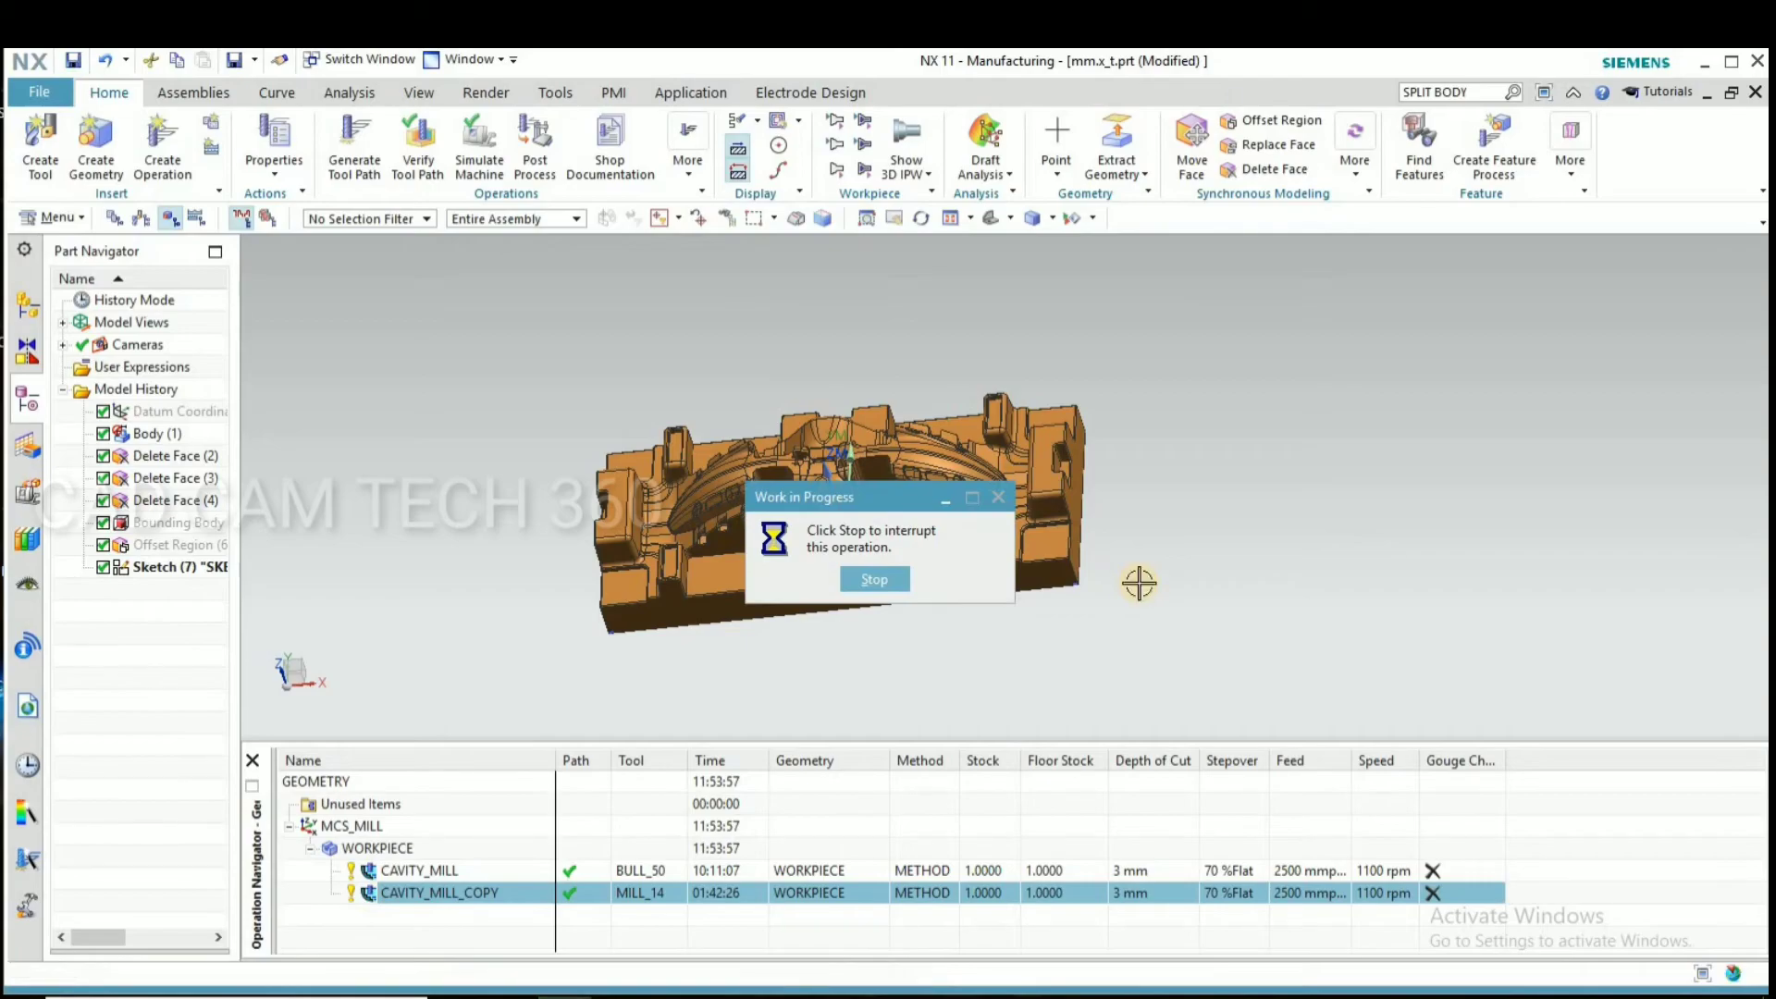
middle_drag(1119, 602, 627, 602)
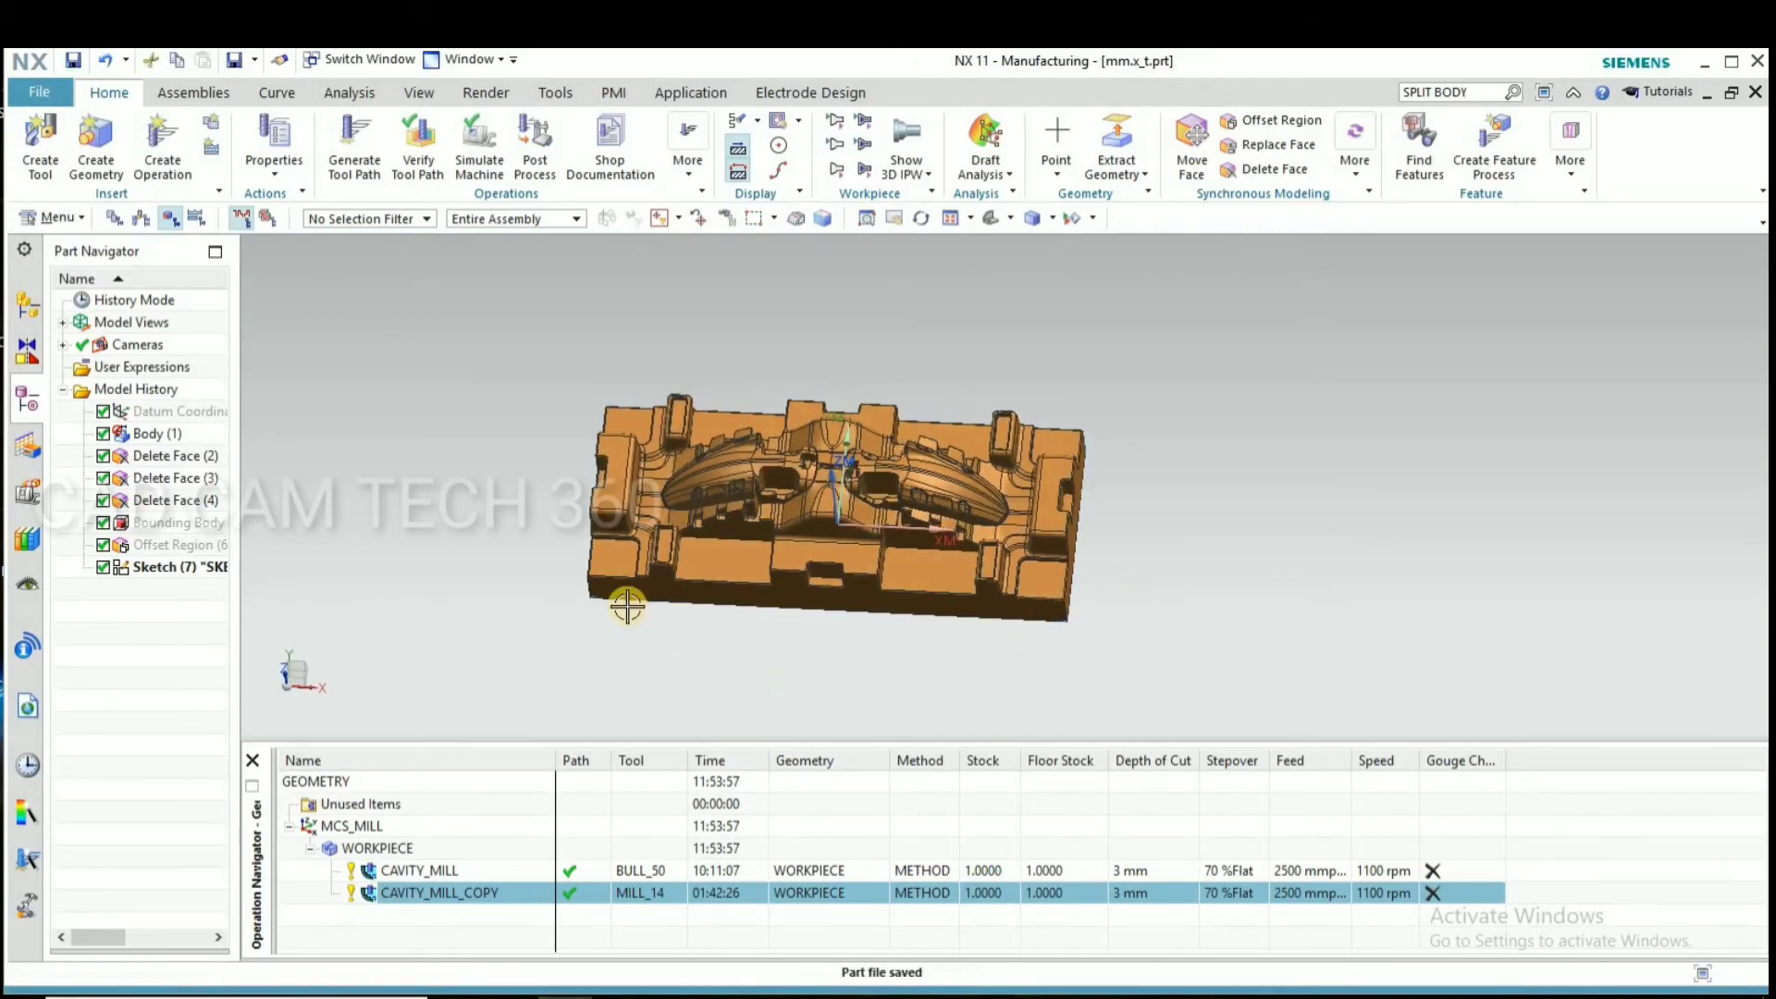
scroll(551, 527, up, 2)
scroll(548, 527, down, 1)
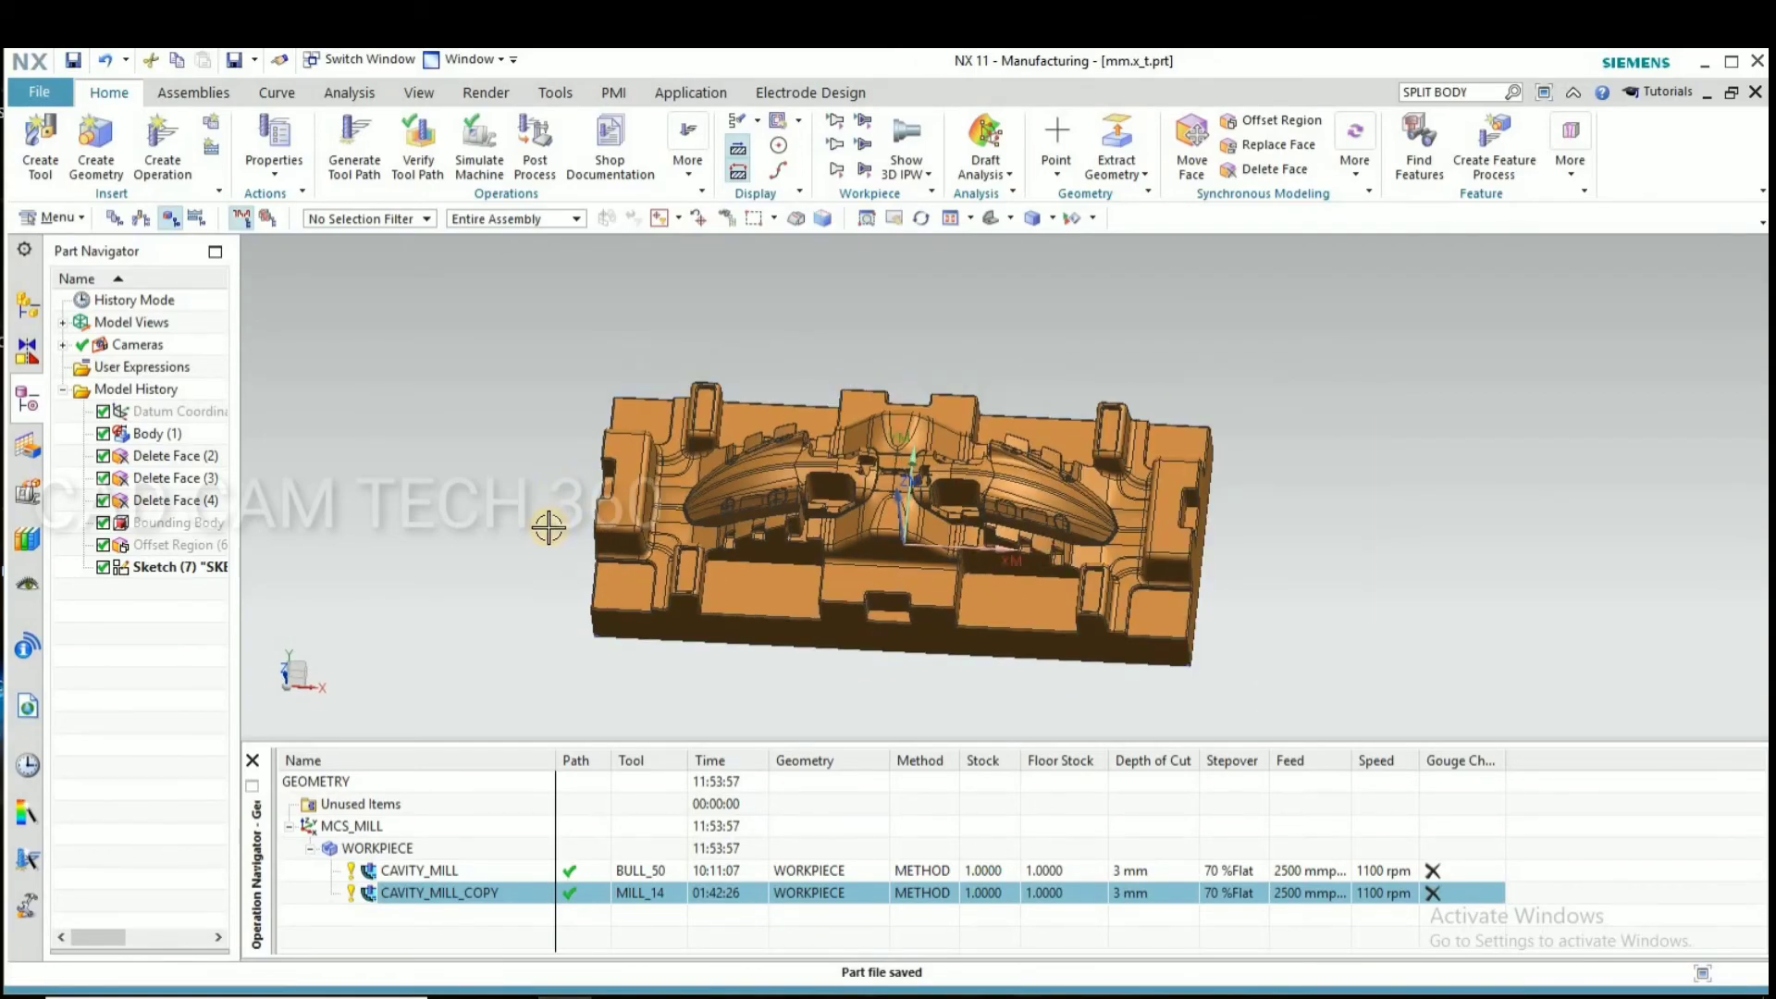